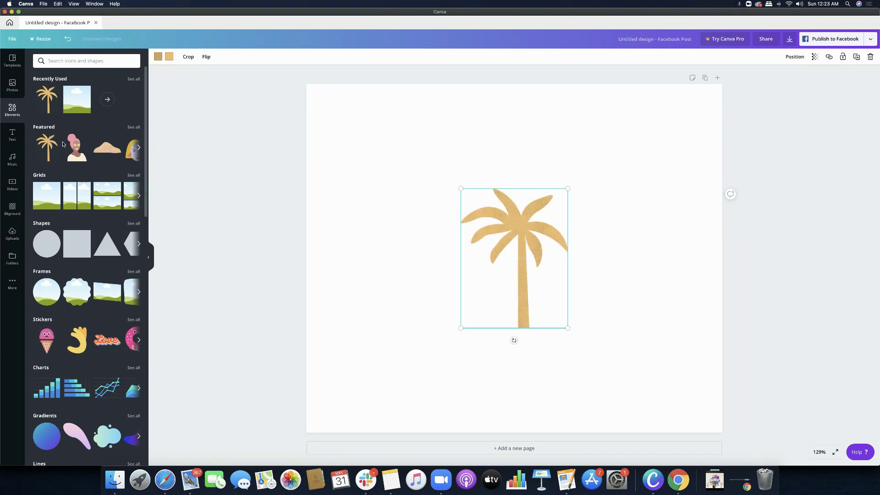
Add the featured pink-haired woman illustration to the page and delete it together with the palm tree.
left_click(77, 147)
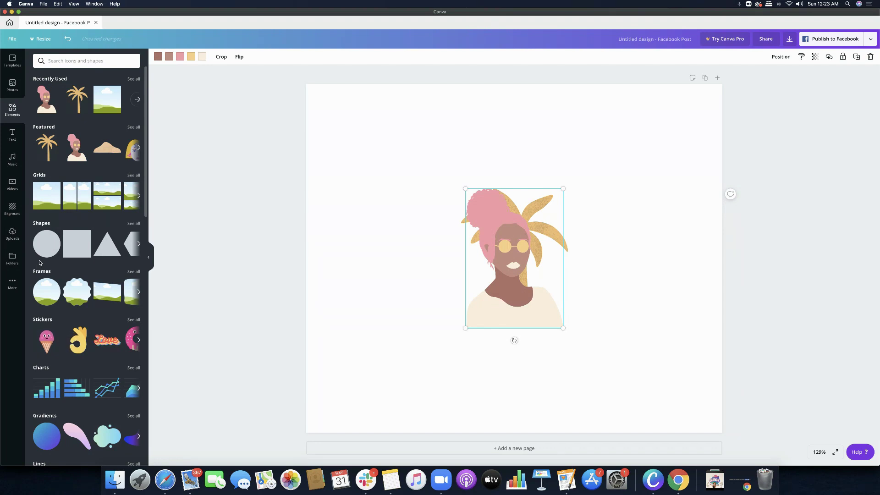
left_click_drag(399, 173, 612, 389)
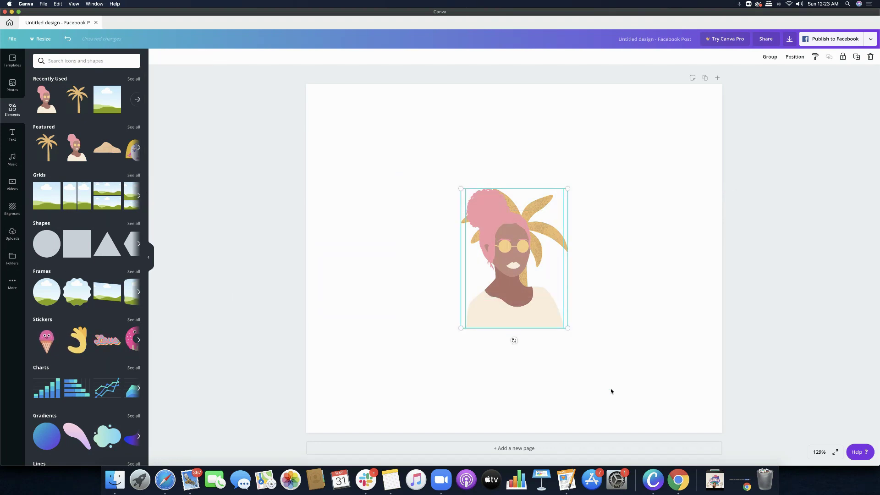
key("Delete")
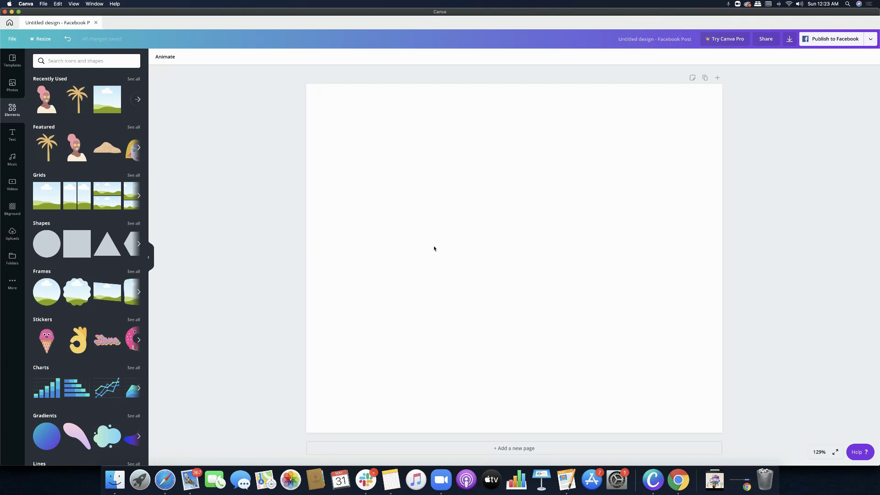
Search the photo library for "brush stroke".
left_click(13, 86)
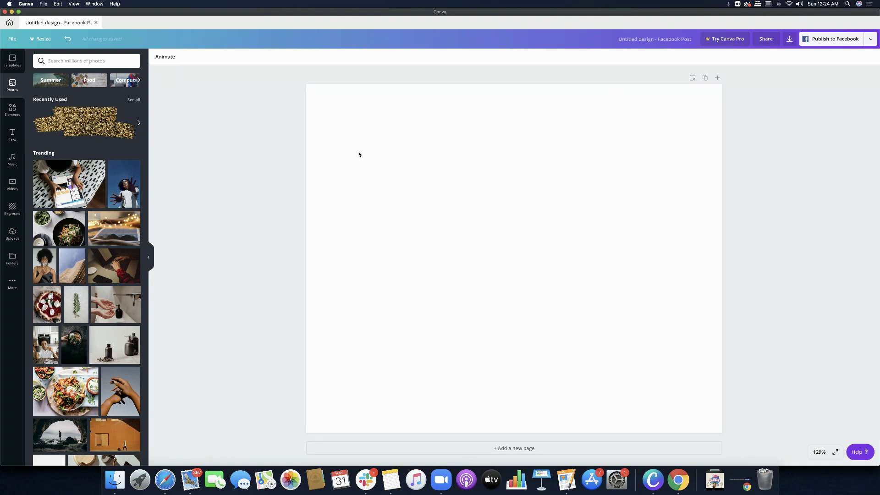
left_click(82, 62)
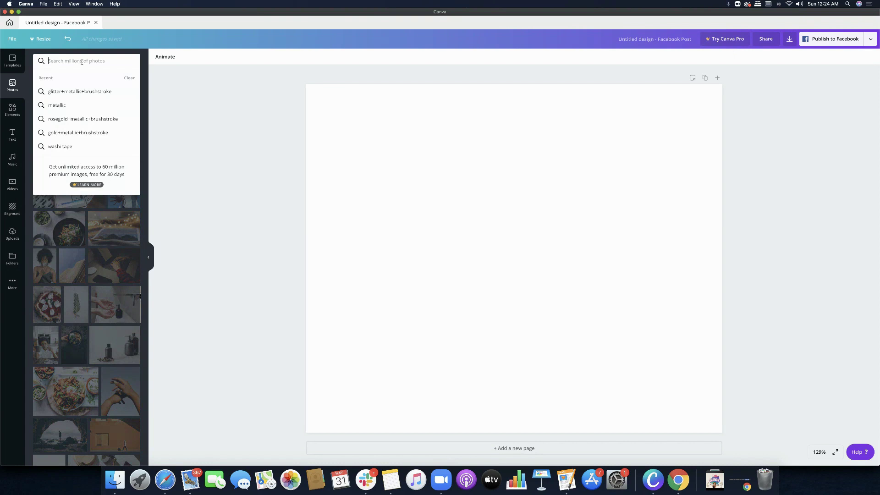
type("brush")
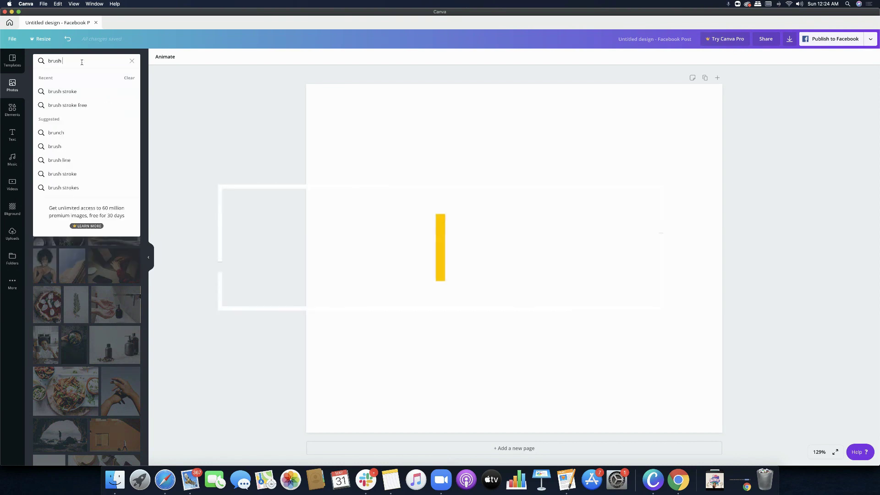
type(" stroke")
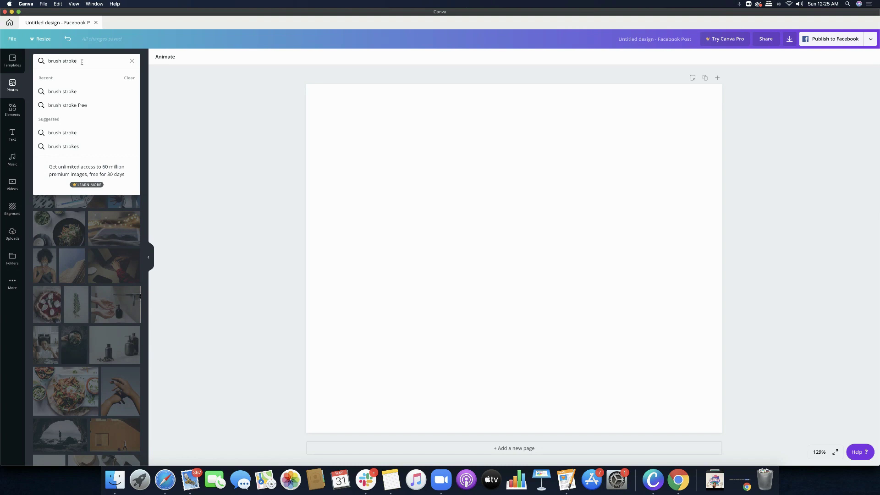
key("Return")
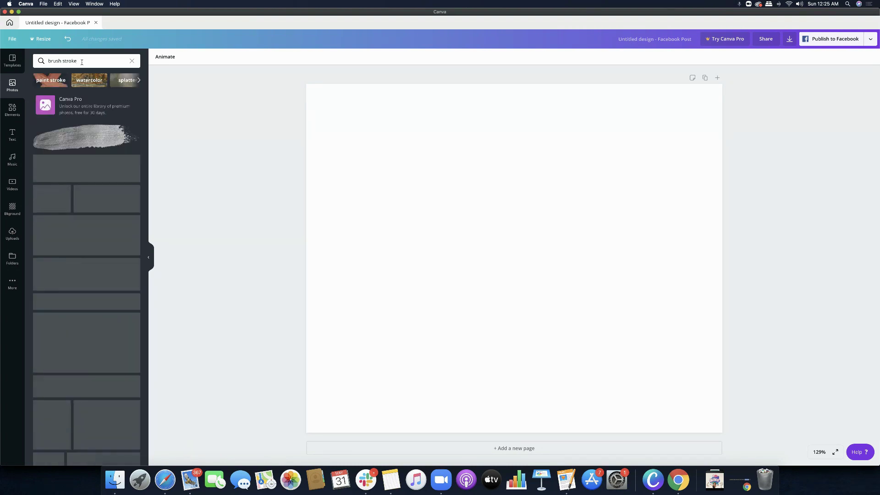
Place the wide silver brush stroke in the page's upper-left corner, scaled down to about half the page width.
left_click(68, 137)
left_click_drag(670, 258, 641, 150)
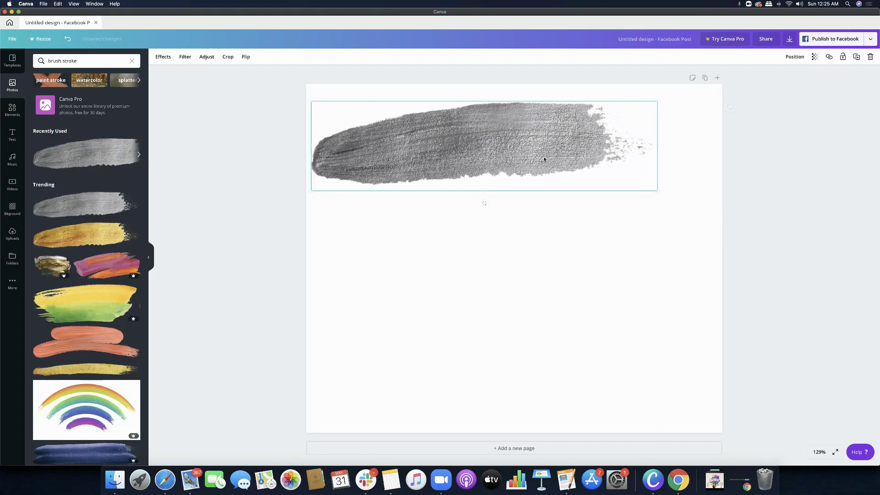
left_click_drag(657, 190, 528, 157)
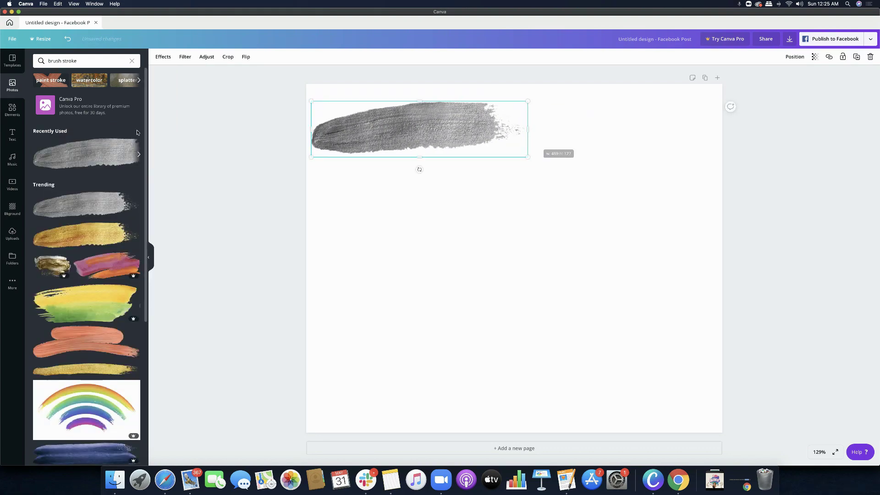
Add the wide gold brush stroke, scale it down, and overlap it on the silver stroke's right end.
left_click(84, 229)
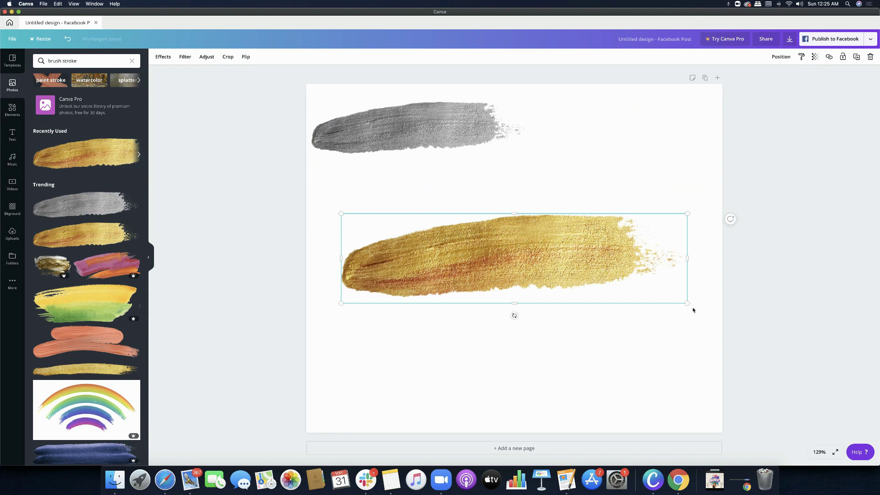
left_click_drag(687, 303, 533, 262)
mouse_move(473, 222)
left_mouse_down()
mouse_move(629, 140)
mouse_move(545, 112)
left_mouse_up()
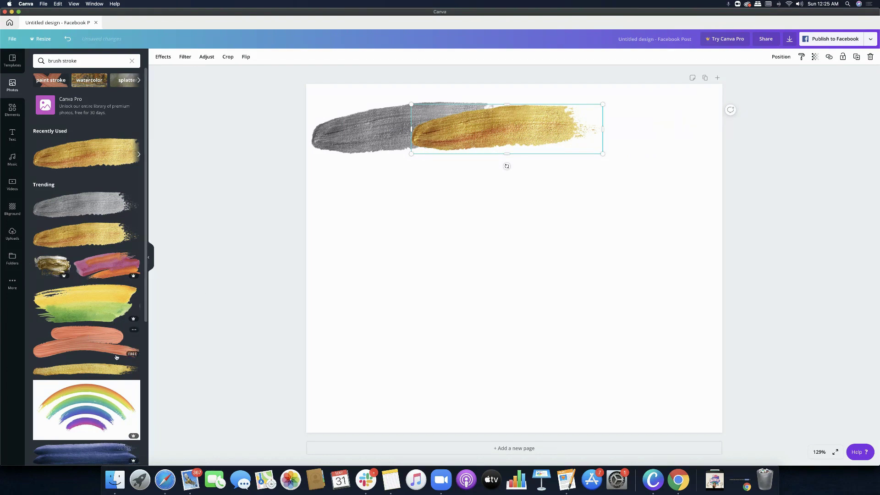
scroll(124, 349, "down", 4)
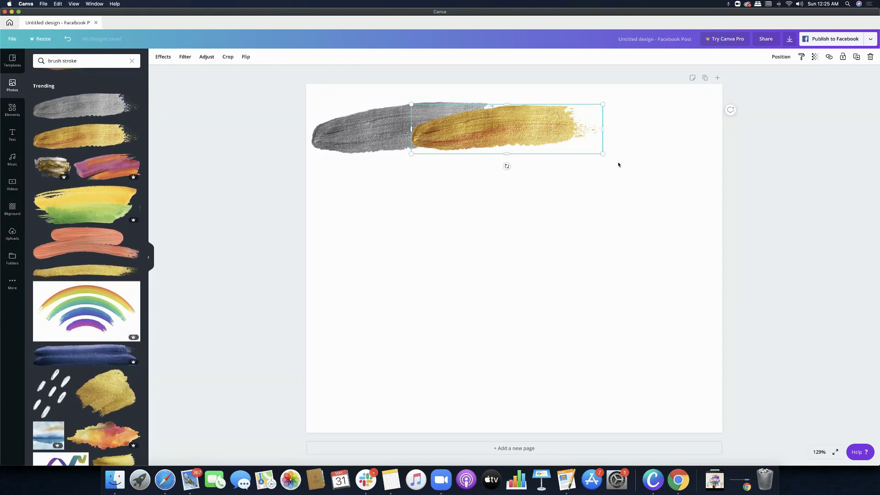
left_click_drag(603, 153, 614, 156)
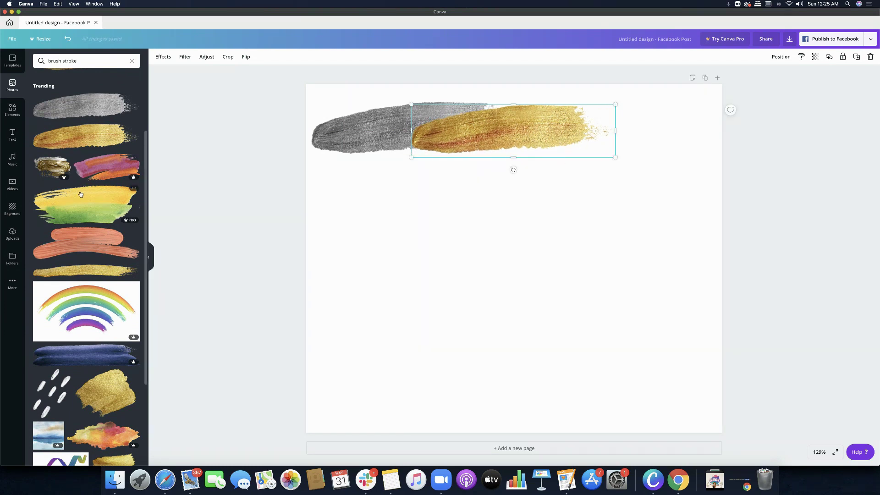
Add the coral double stroke and the gold paint patch, shrink both, and stack them below the silver stroke along the page's left edge.
left_click(84, 247)
left_click_drag(517, 246, 525, 188)
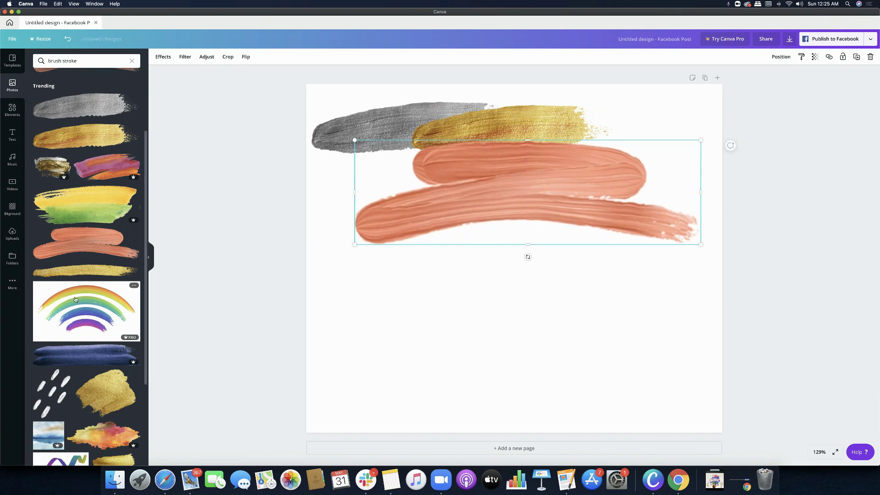
left_click(105, 392)
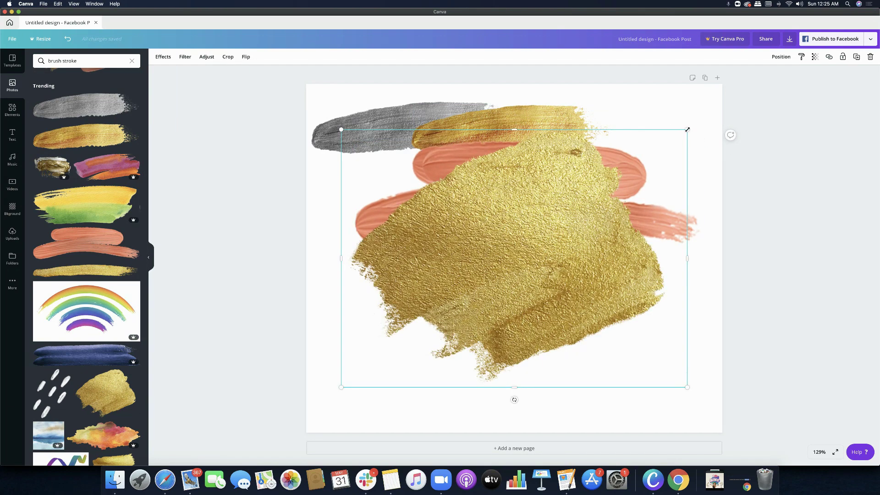
left_click_drag(686, 130, 507, 227)
left_click_drag(464, 261, 445, 225)
left_click(540, 194)
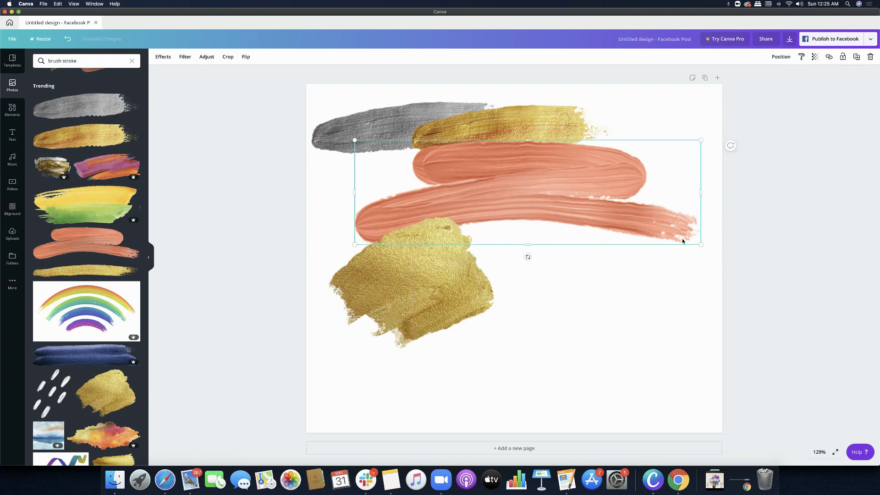
left_click_drag(696, 240, 547, 198)
left_click_drag(408, 167, 361, 183)
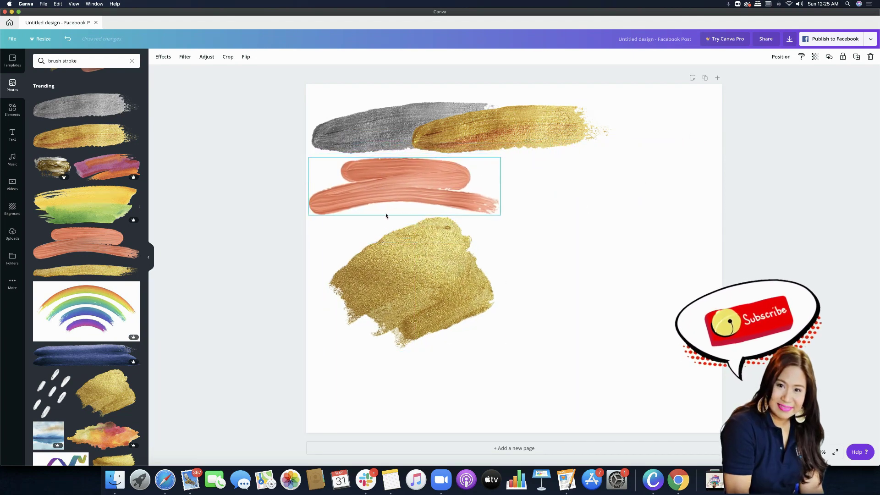
left_click_drag(403, 275, 384, 266)
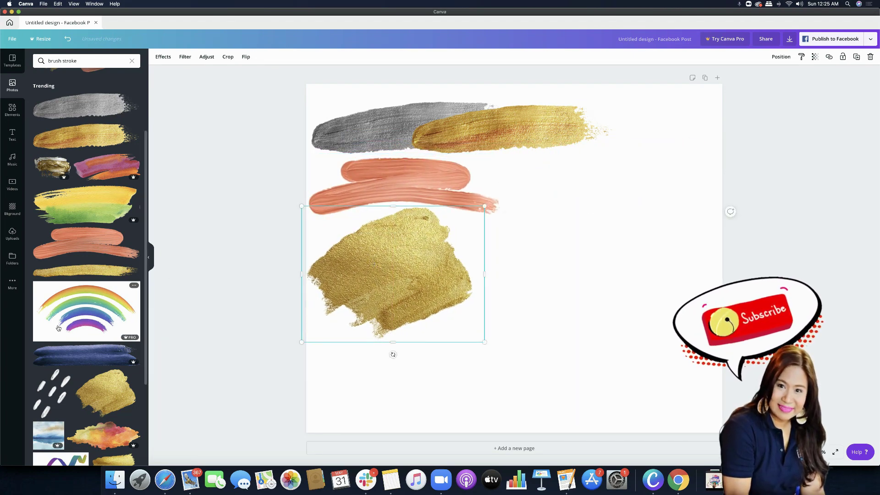
Add the white dash strokes and shrink them onto the gold paint patch.
scroll(48, 275, "down", 4)
left_click(46, 251)
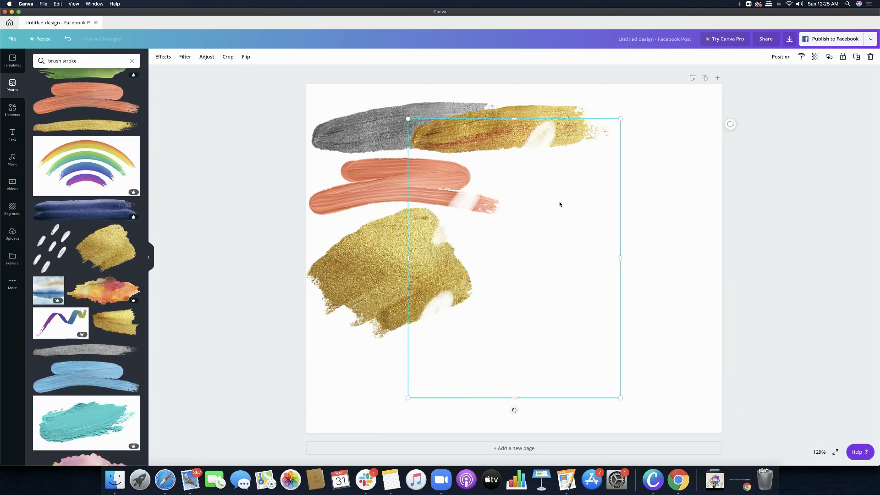
mouse_move(615, 123)
left_mouse_down()
mouse_move(465, 321)
mouse_move(401, 253)
mouse_move(388, 268)
left_mouse_up()
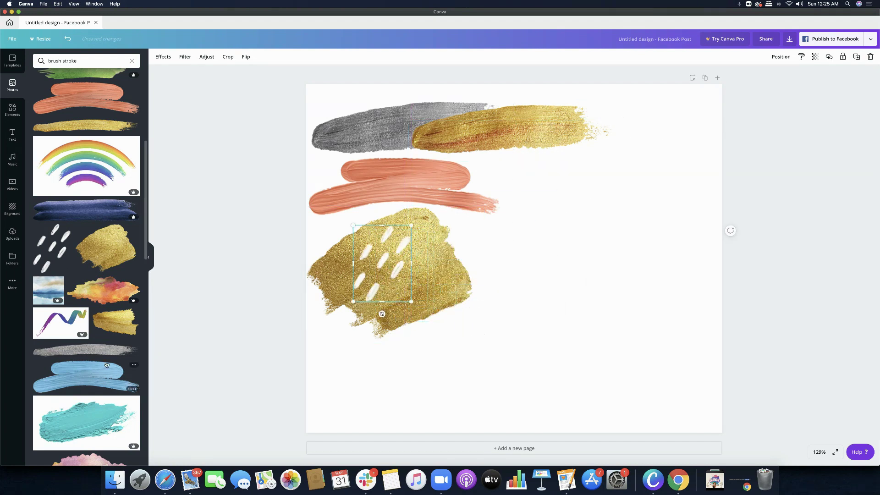
Place a small blue double stroke over the coral one, and add a thin silver stroke about 333 px wide, reduced to a sliver, in the page's right half.
scroll(106, 365, "down", 3)
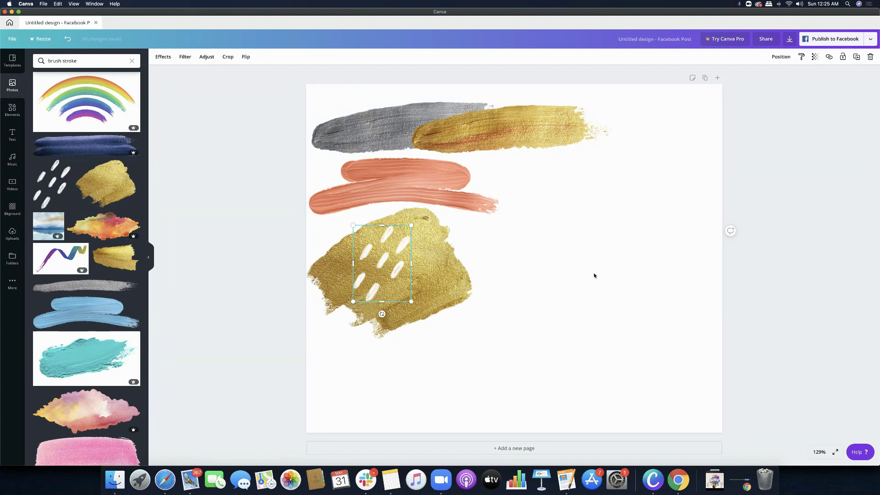
left_click_drag(132, 324, 470, 191)
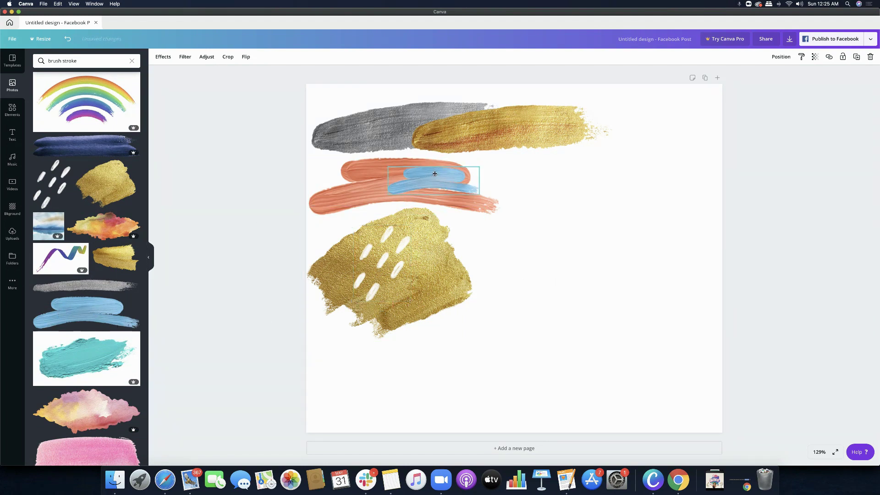
left_click(87, 287)
left_click_drag(340, 237, 537, 282)
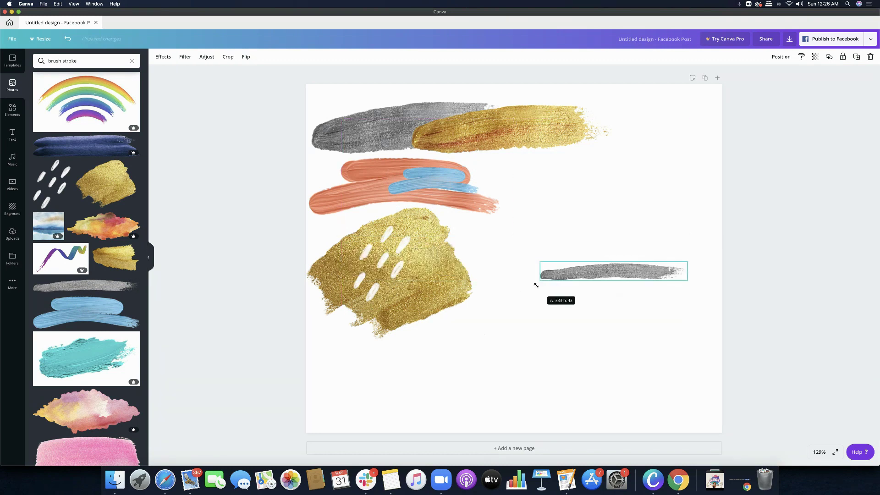
left_click_drag(614, 279, 632, 265)
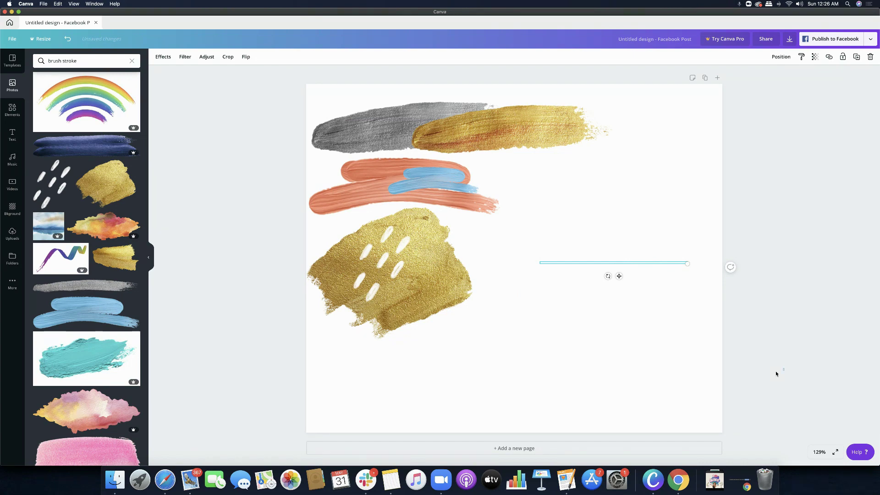
Select all the brush strokes on the page and delete them.
mouse_move(776, 371)
left_mouse_down()
mouse_move(153, 73)
mouse_move(239, 106)
left_mouse_up()
key("Delete")
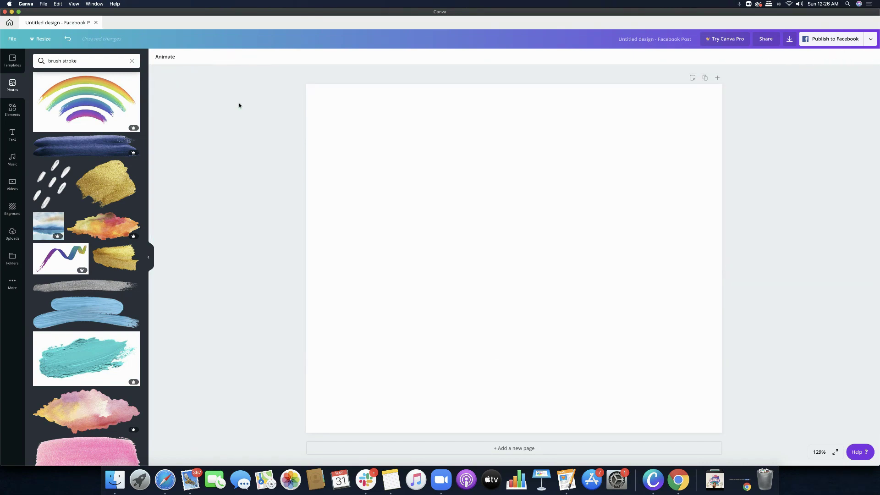
Replace the photo search term with "paint stroke" and run the search.
left_click(89, 59)
left_click_drag(88, 60, 51, 61)
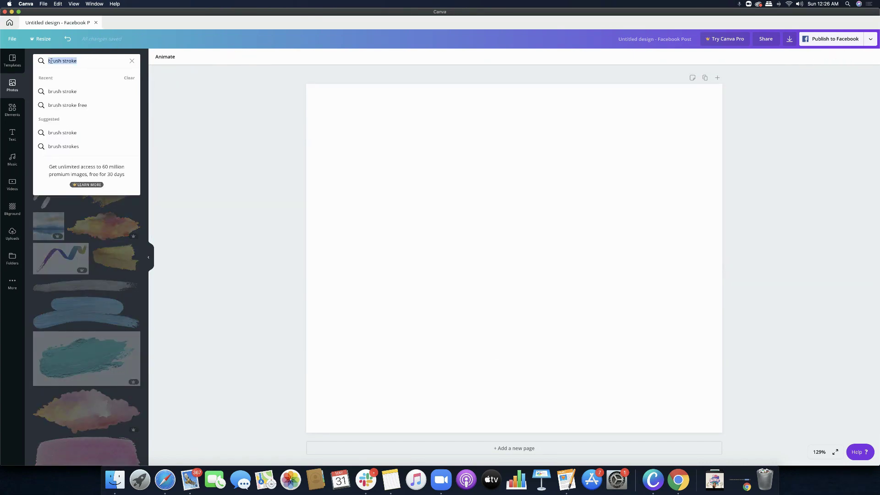
type("pai")
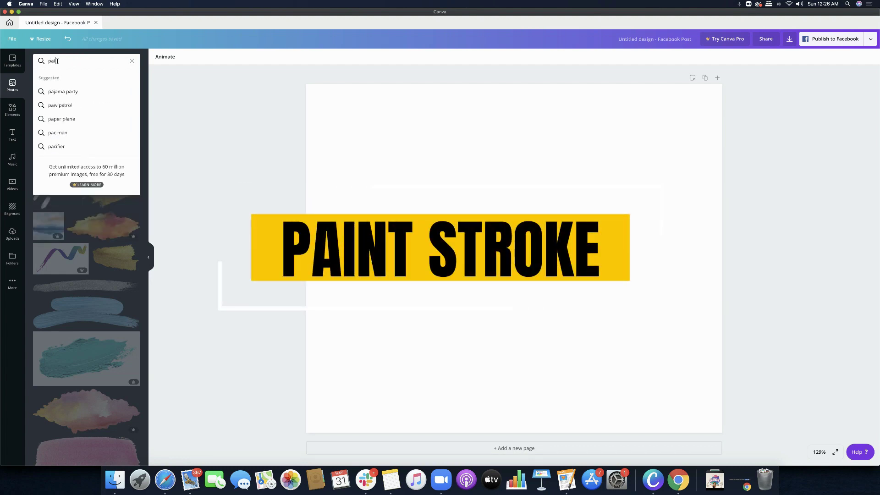
type("nt s")
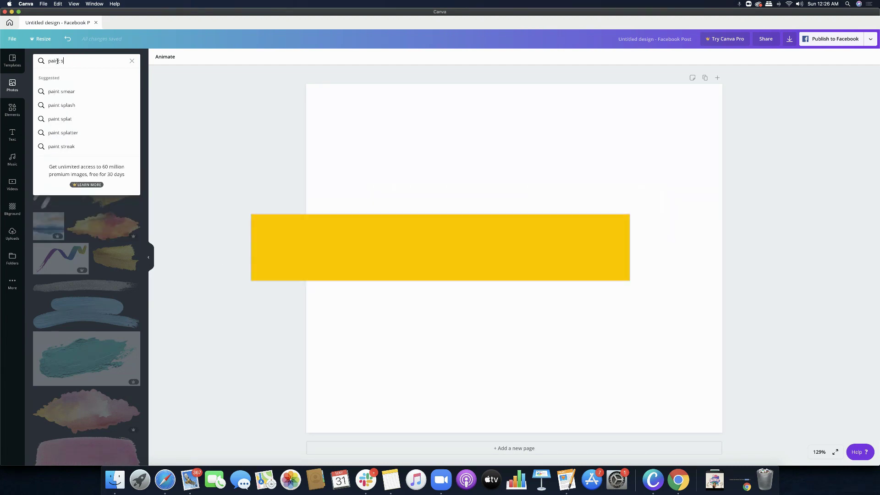
type("troke")
key("Return")
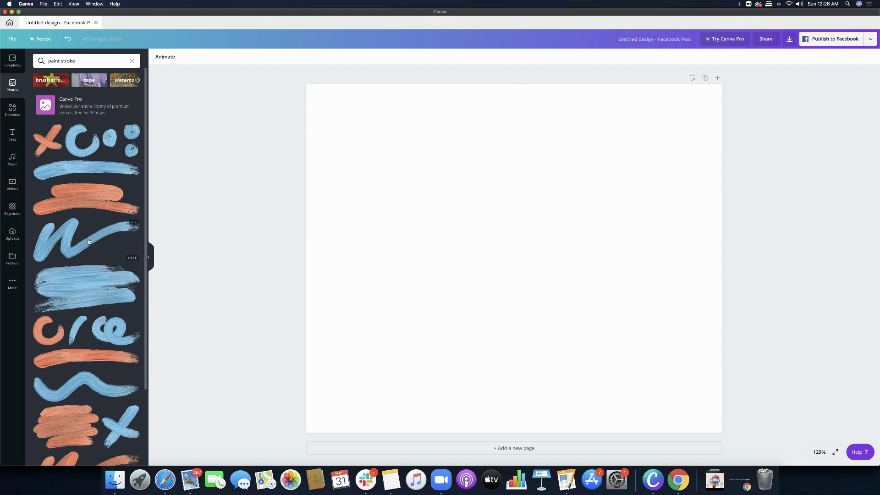
Add the blue zigzag paint stroke to the page, scale it down to about a quarter of the page width, and move it near the upper-left corner.
scroll(89, 241, "down", 10)
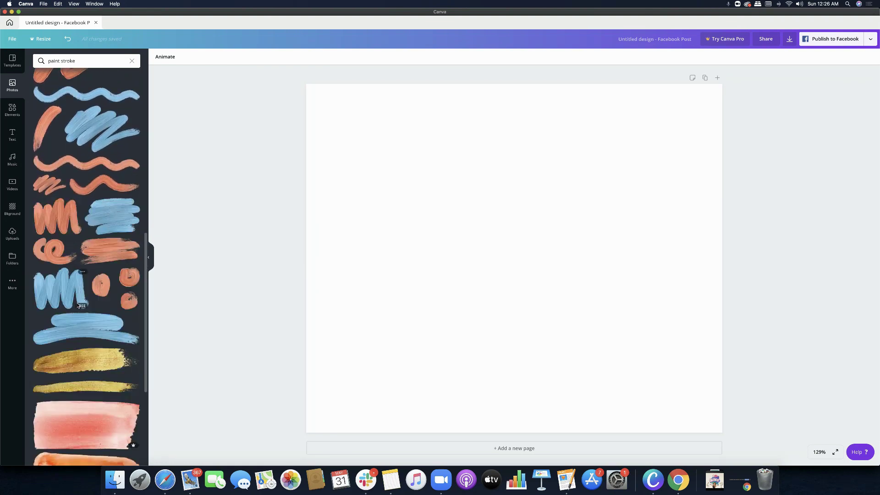
scroll(78, 306, "down", 3)
scroll(77, 306, "down", 1)
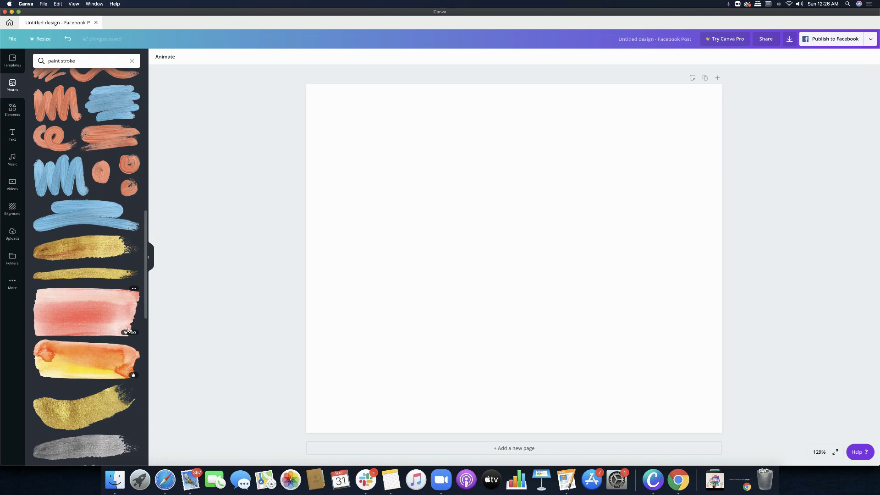
left_click(59, 176)
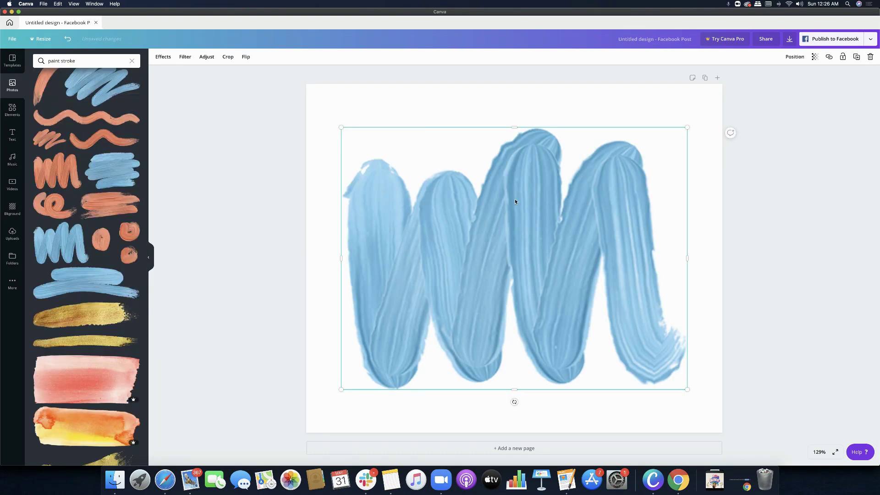
left_click_drag(687, 391, 493, 151)
left_click_drag(422, 169, 411, 145)
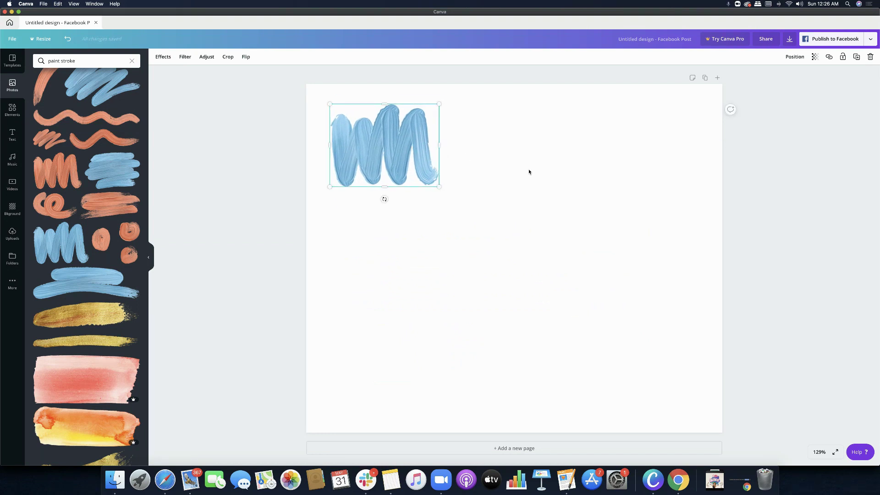
scroll(108, 107, "up", 6)
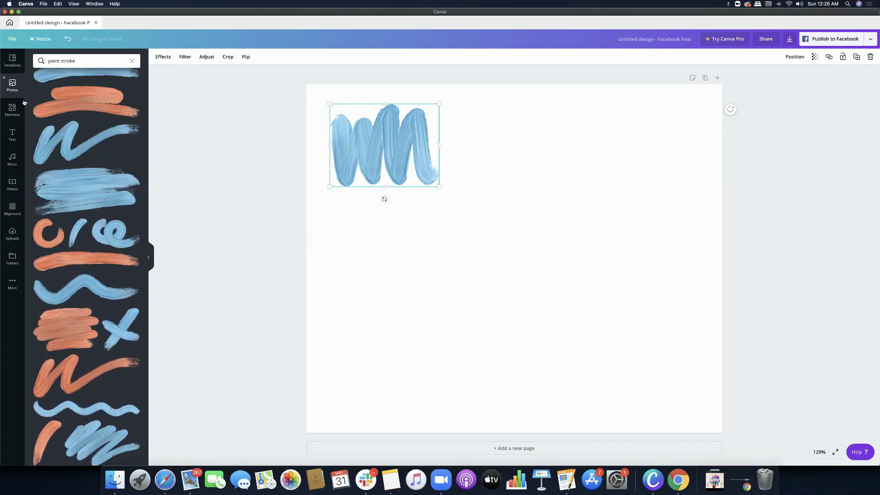
Select the blue zigzag paint stroke on the page and delete it.
left_click(506, 215)
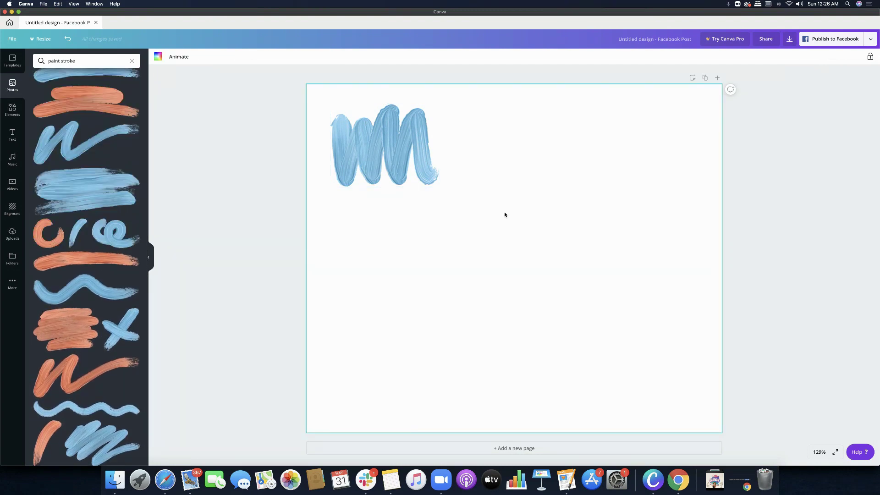
left_click_drag(505, 215, 312, 104)
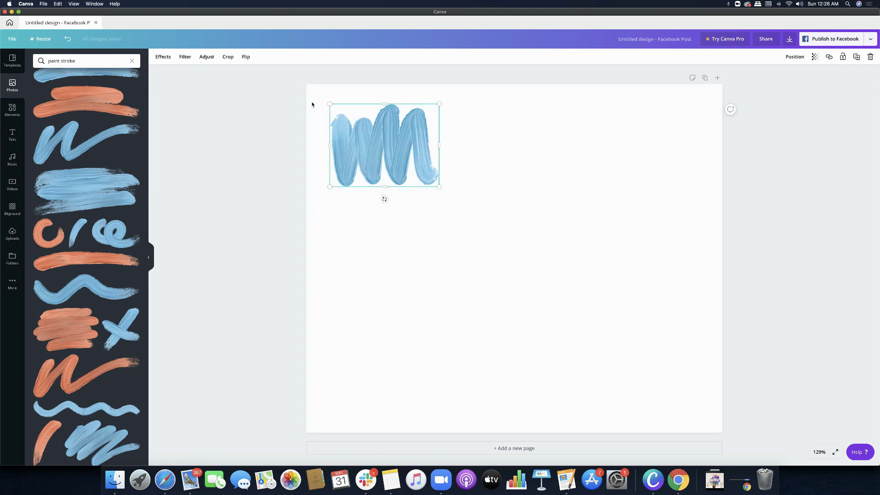
key("Delete")
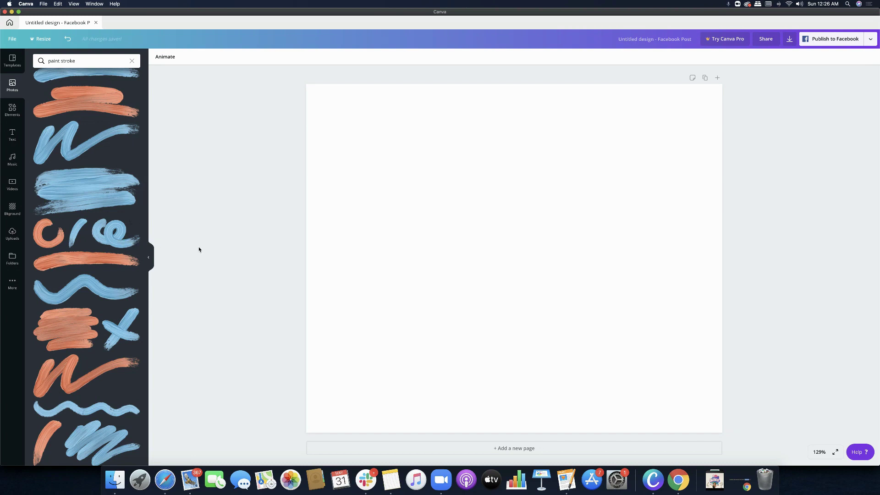
Replace the photo search term with "tape" and run the search.
left_click(61, 60)
key("super+a")
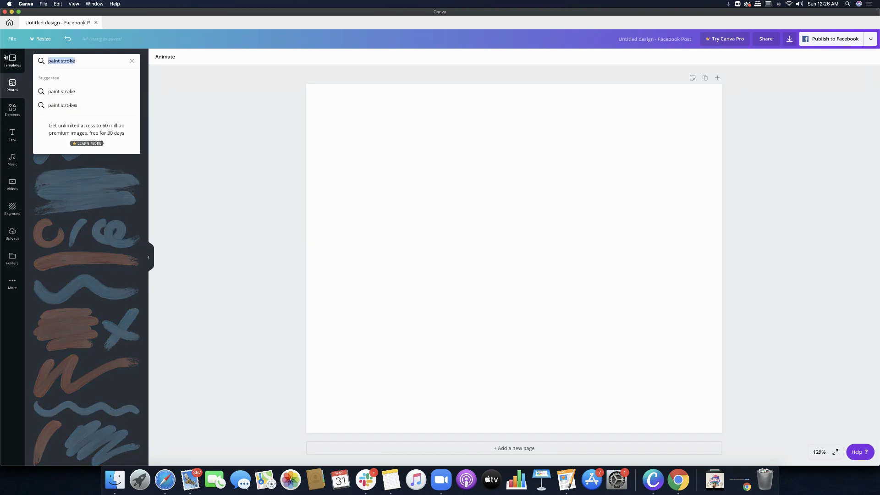
type("tape")
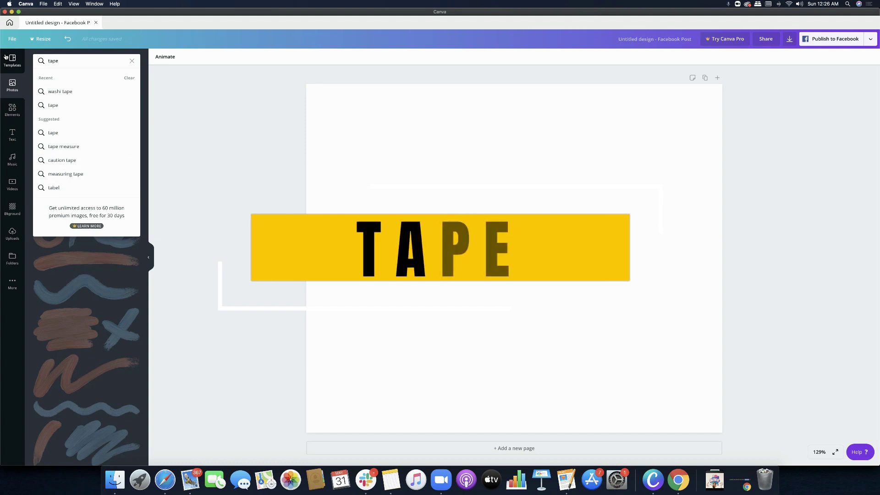
key("Return")
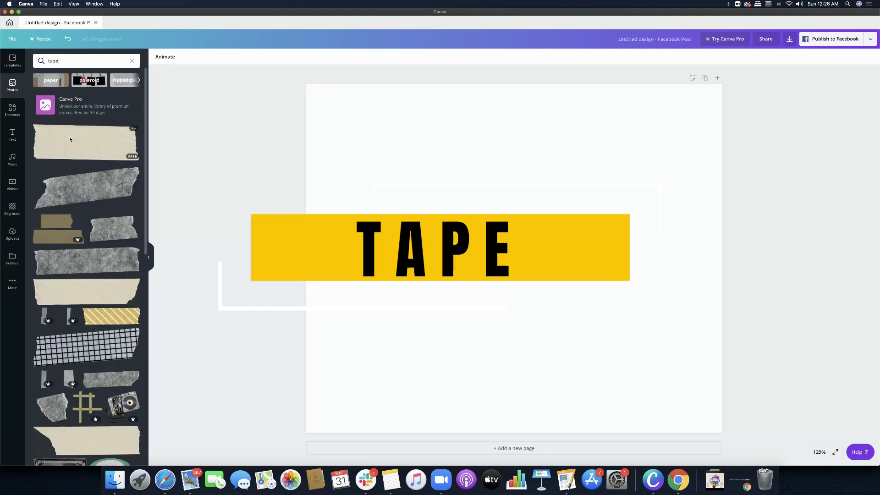
Add the beige tape strip to the page, duplicate it, and move one copy up so the two strips overlap.
left_click(70, 140)
key("super+d")
left_click_drag(523, 230, 497, 149)
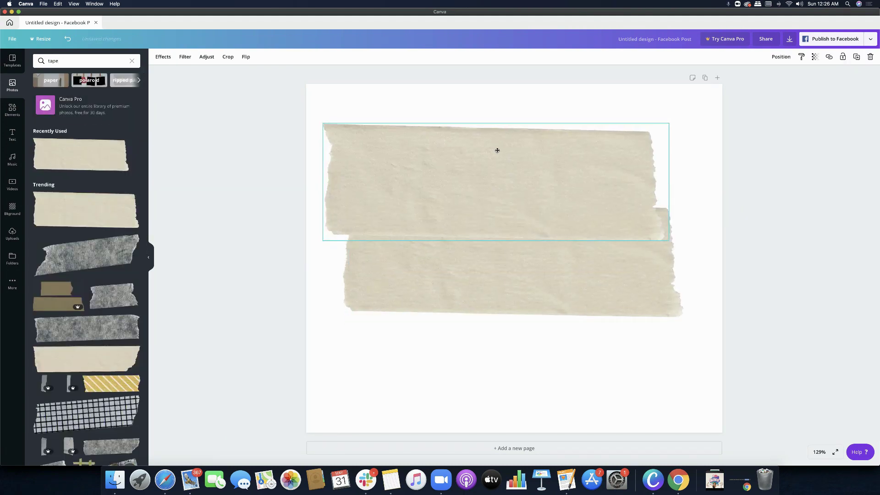
Replace the photo search term with "washi tape" and run the search.
left_click(69, 60)
type("w")
type("tape")
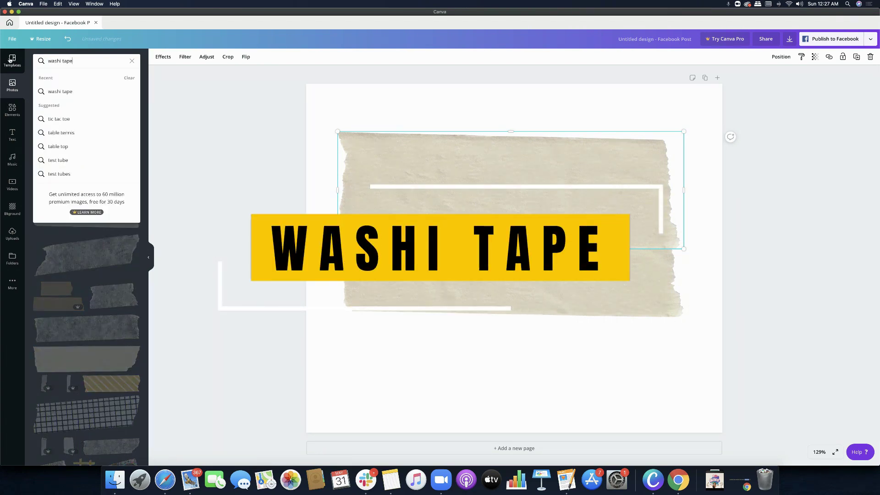
key("Return")
Add the translucent tape over the upper beige strip, and the black grid tape, scaled to just over a third of the page width, at its lower left.
left_click(84, 146)
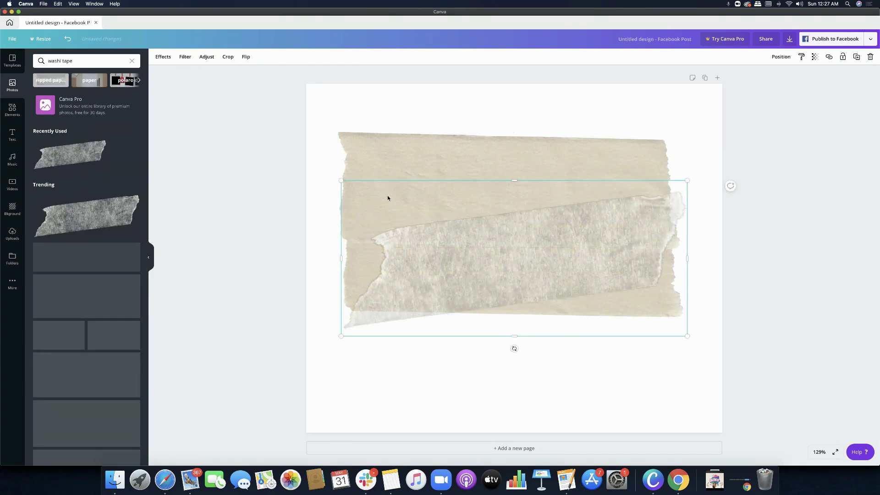
left_click_drag(387, 196, 556, 151)
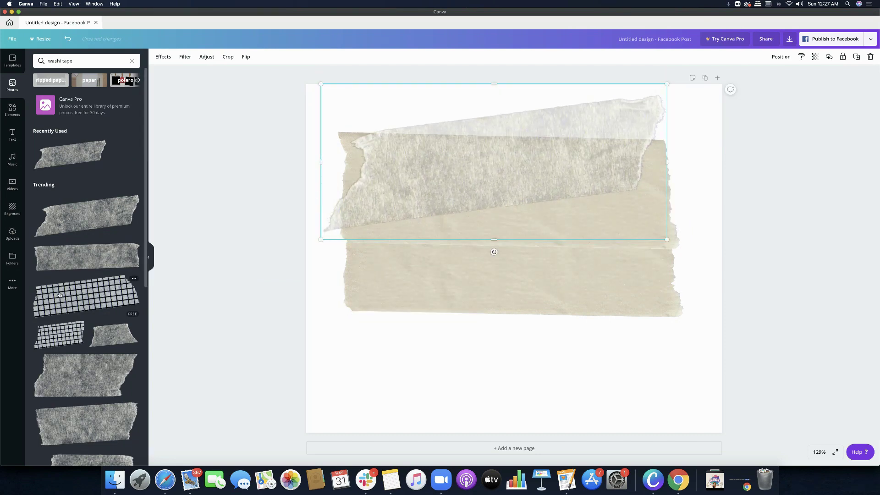
left_click(94, 296)
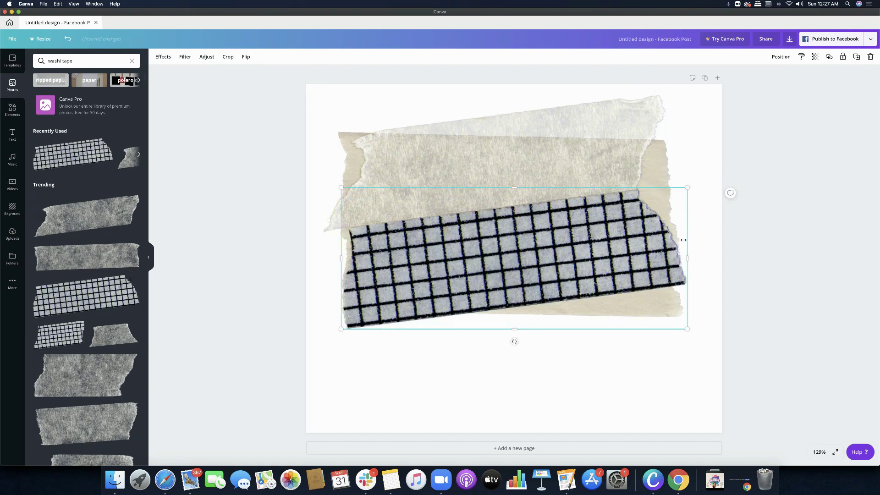
left_click_drag(688, 188, 495, 266)
left_click_drag(435, 298, 420, 308)
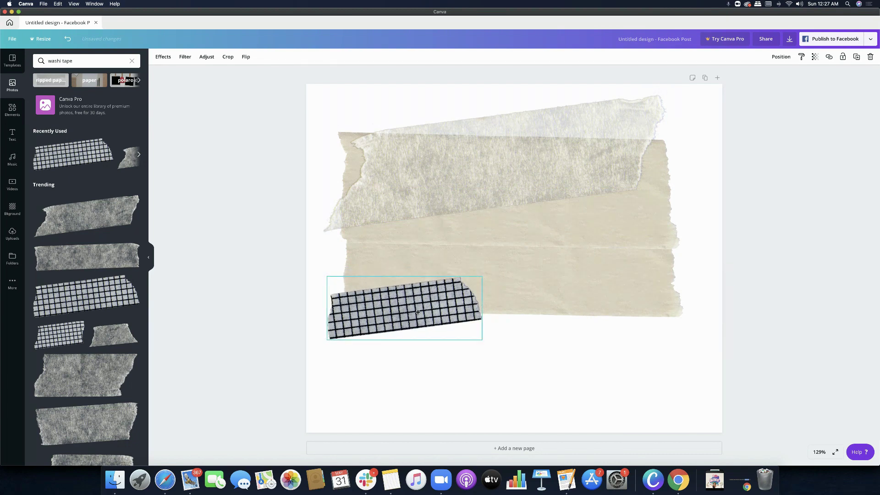
Add a second translucent tape piece, scale it down to about half the page width, and place it beside the grid tape.
scroll(56, 328, "down", 5)
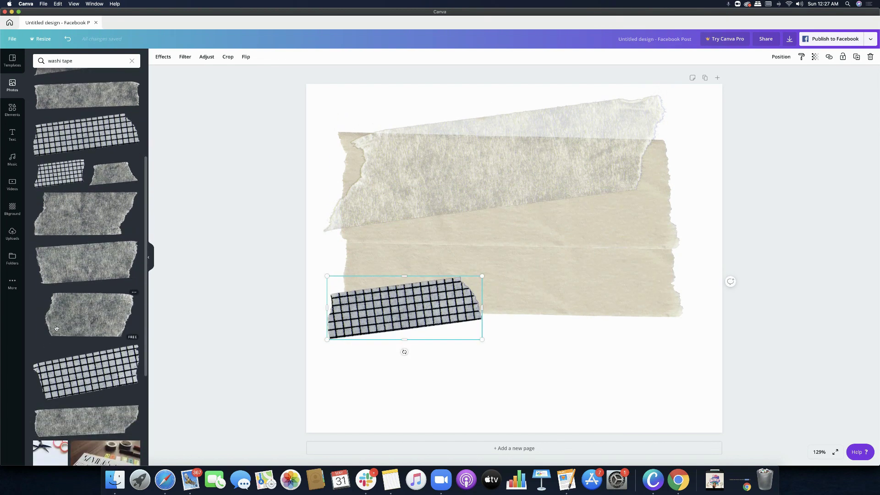
left_click(66, 265)
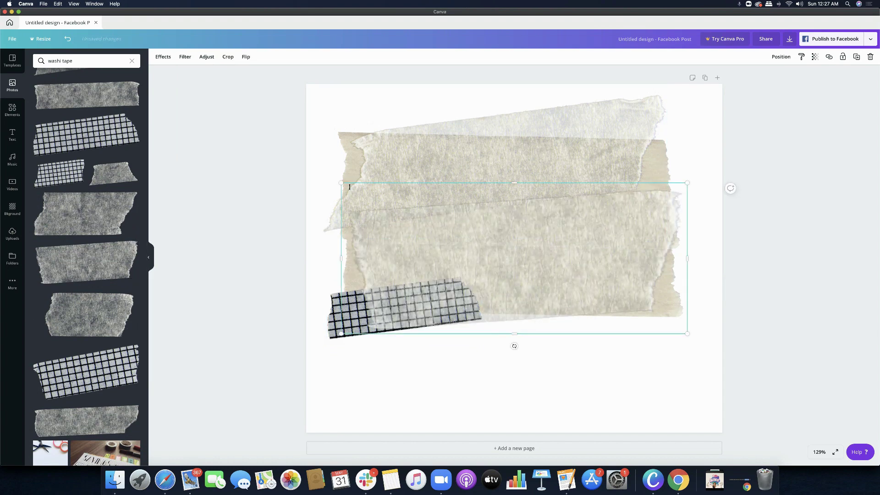
left_click_drag(342, 183, 478, 242)
left_click_drag(573, 303, 529, 317)
scroll(64, 337, "down", 3)
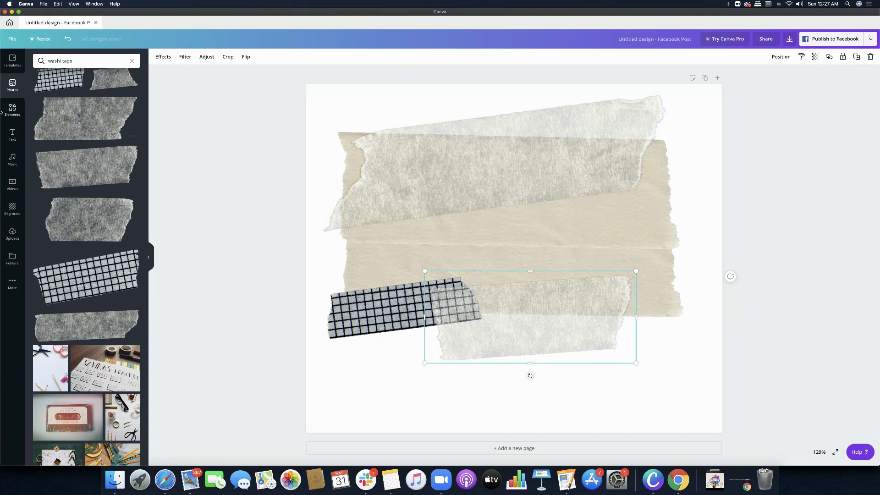
scroll(79, 146, "up", 5)
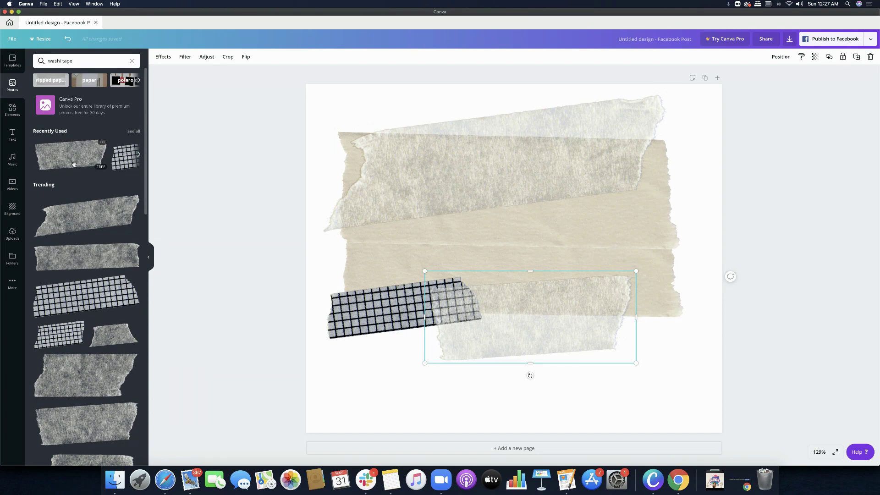
Replace the photo search term with "torn paper" and run the search.
left_click(77, 56)
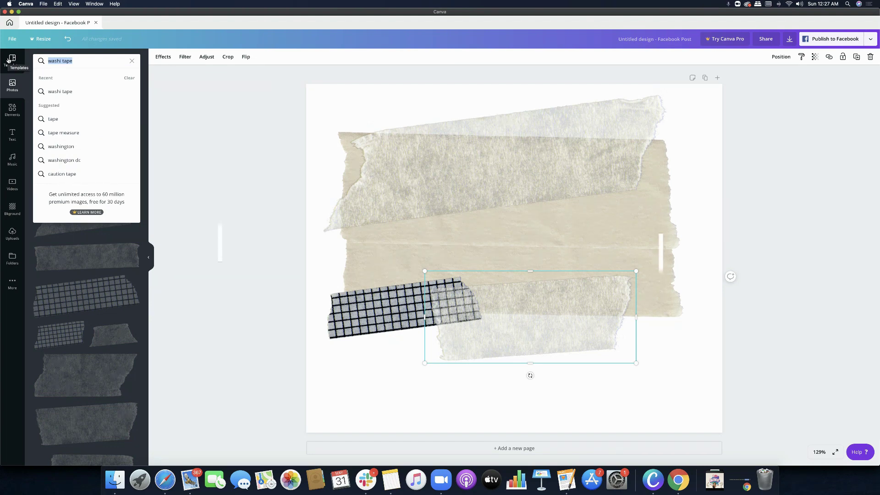
type("to")
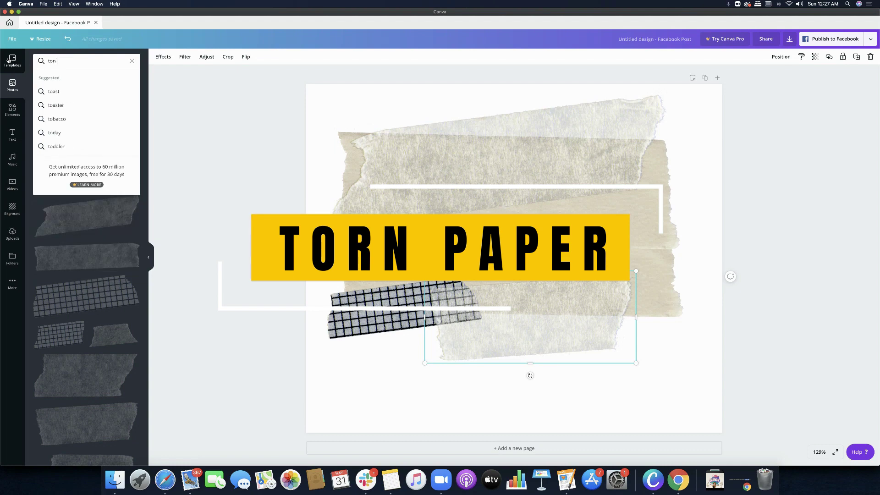
type("rn")
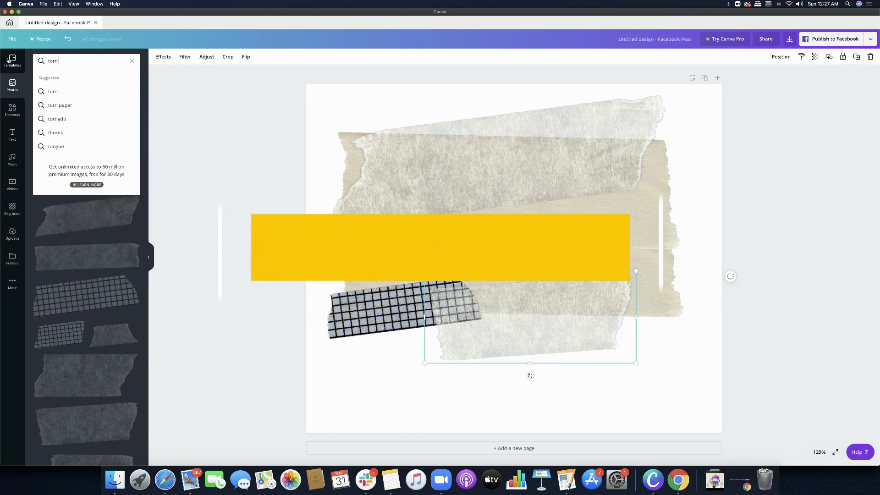
type(" p")
left_click(62, 92)
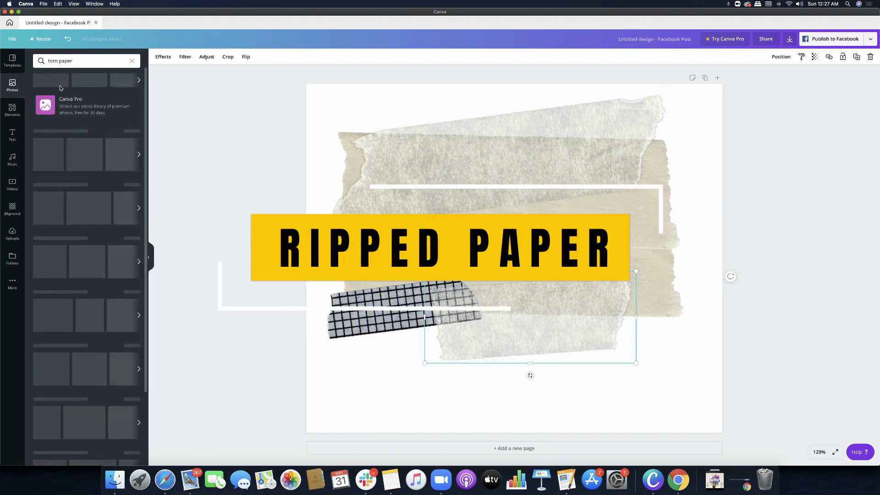
Add the cream torn paper to the page, enlarge it to the full page width, and move it to the page's top edge.
left_click_drag(46, 152, 338, 150)
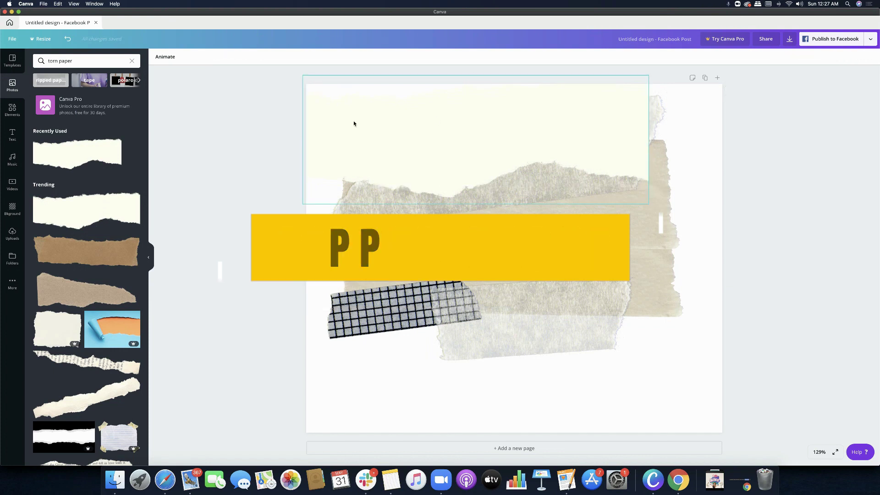
left_click_drag(353, 121, 357, 113)
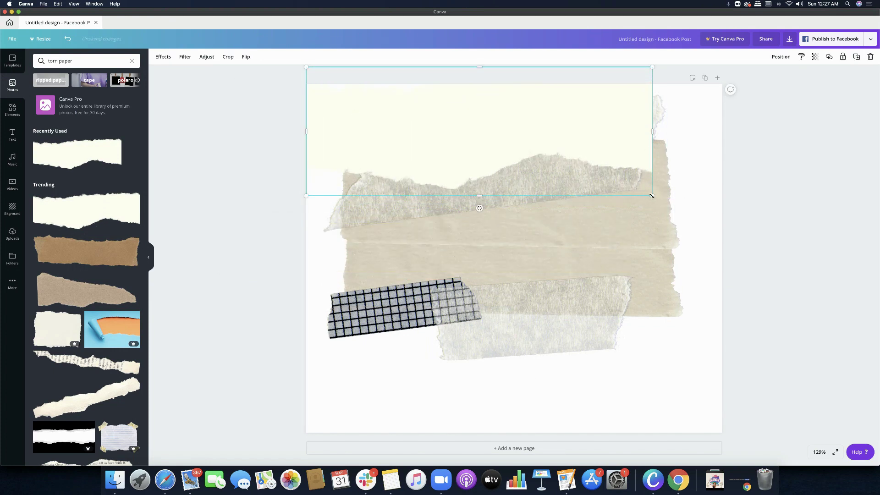
left_click_drag(652, 196, 715, 210)
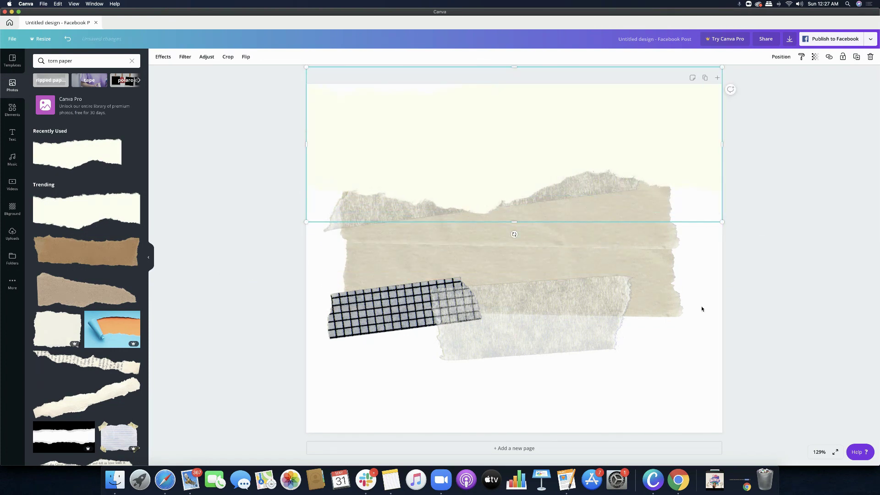
left_click_drag(481, 163, 478, 124)
Set the page background color to black.
left_click(693, 387)
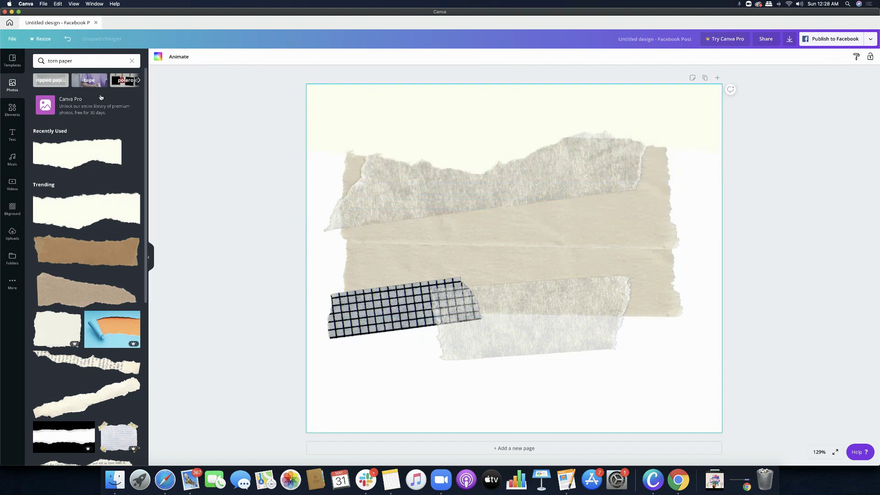
left_click(158, 56)
left_click(40, 157)
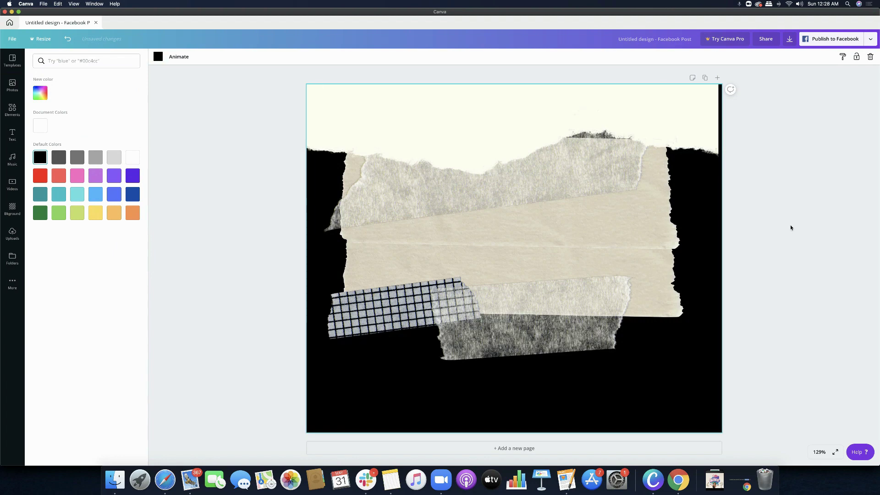
Move the cream torn paper from the page's top edge down to its bottom edge.
left_click(527, 129)
left_click_drag(788, 367, 390, 223)
left_click(804, 260)
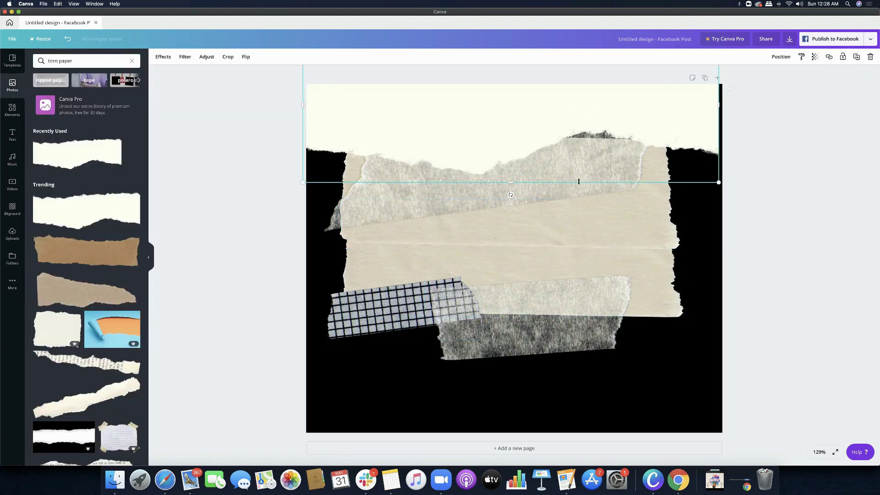
left_click_drag(576, 181, 588, 490)
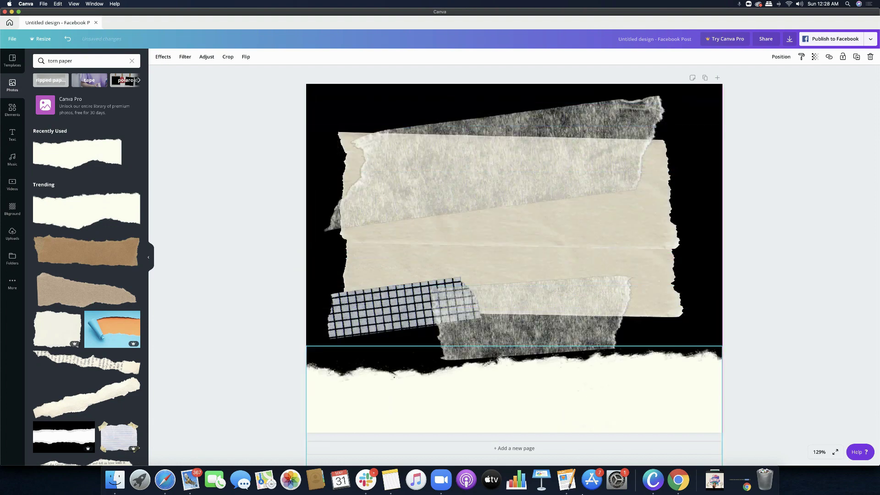
Move the translucent, beige and grid tape pieces up toward the top edge of the page.
left_click_drag(636, 199, 610, 127)
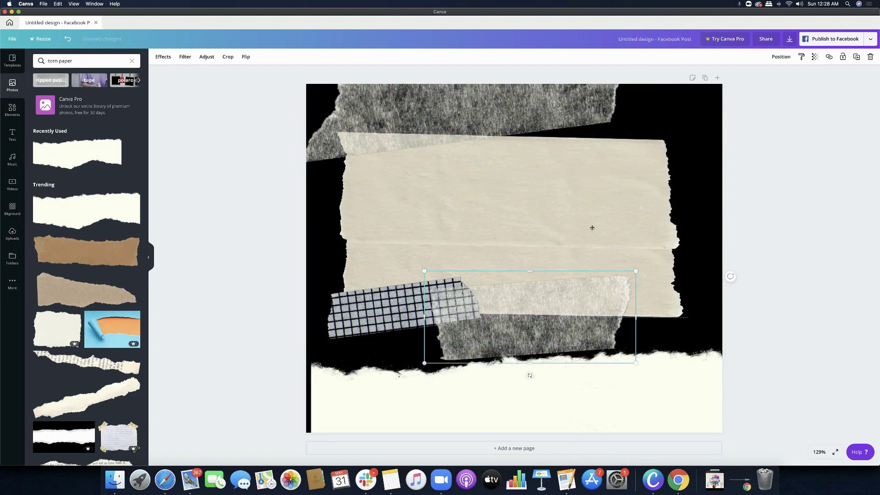
left_click_drag(561, 276, 555, 137)
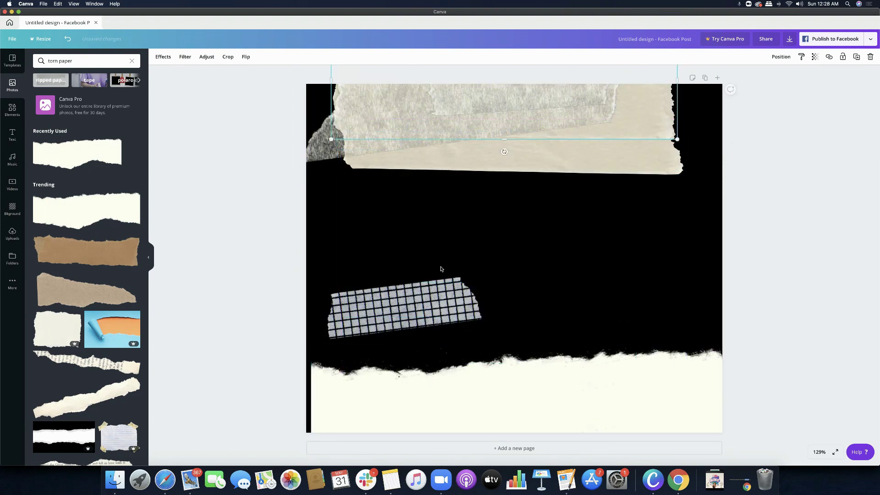
left_click_drag(440, 269, 502, 39)
Align the torn paper along the page's bottom edge at full width, and delete all the tape pieces at the top.
left_click_drag(592, 420, 587, 397)
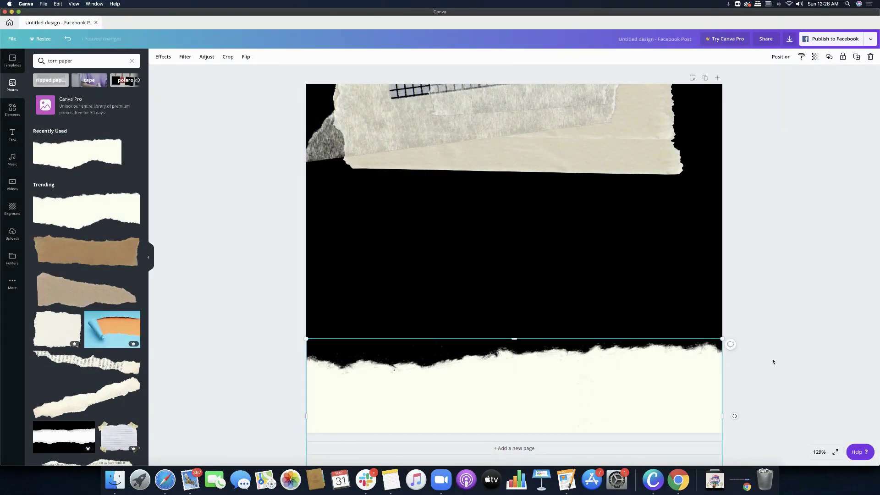
left_click_drag(683, 365, 686, 386)
left_click_drag(781, 170, 315, 76)
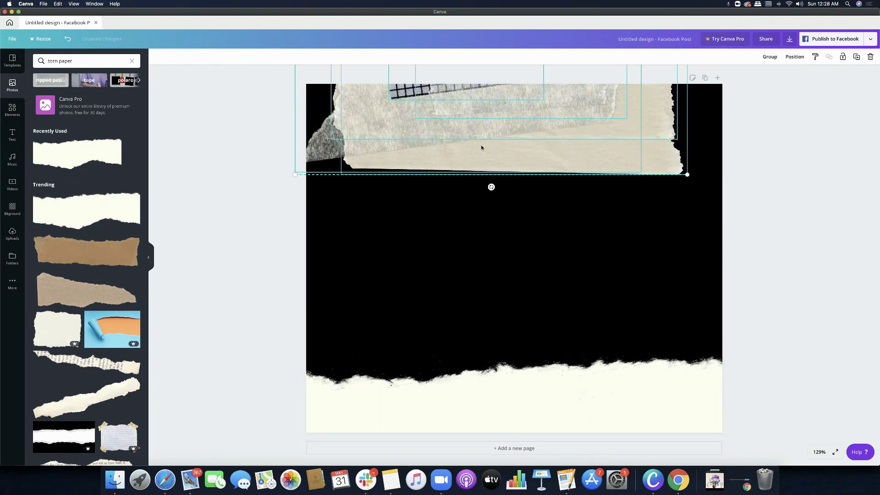
key("Delete")
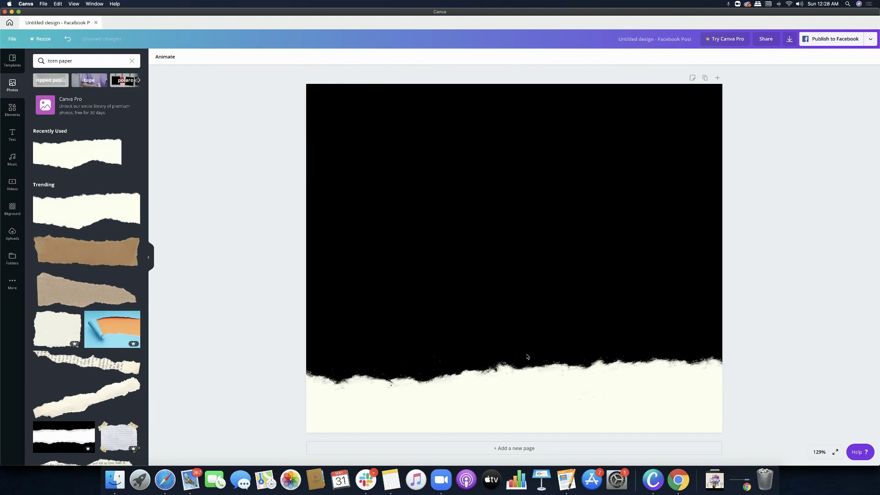
Place a copy of the cream torn paper along the page's top edge to frame the black area.
left_click(525, 412)
left_click_drag(523, 415, 522, 47)
left_click(725, 192)
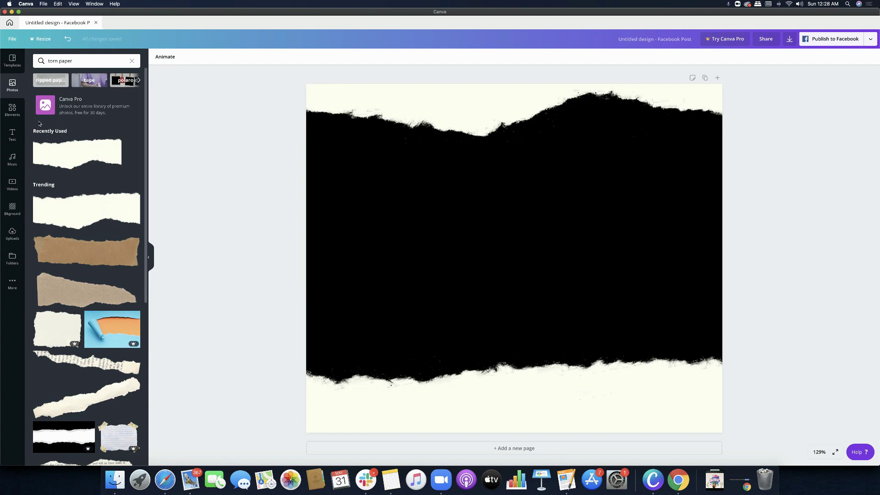
Search the photo library for "polaroid".
left_click(86, 60)
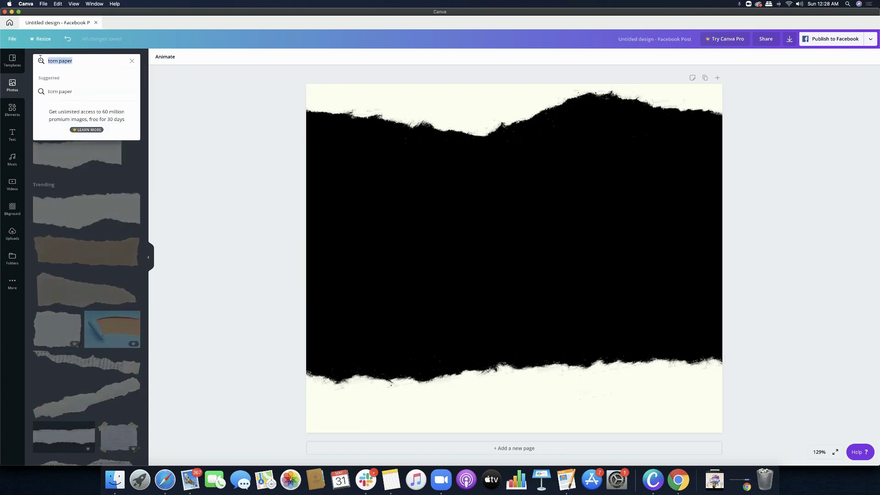
type("polaroid")
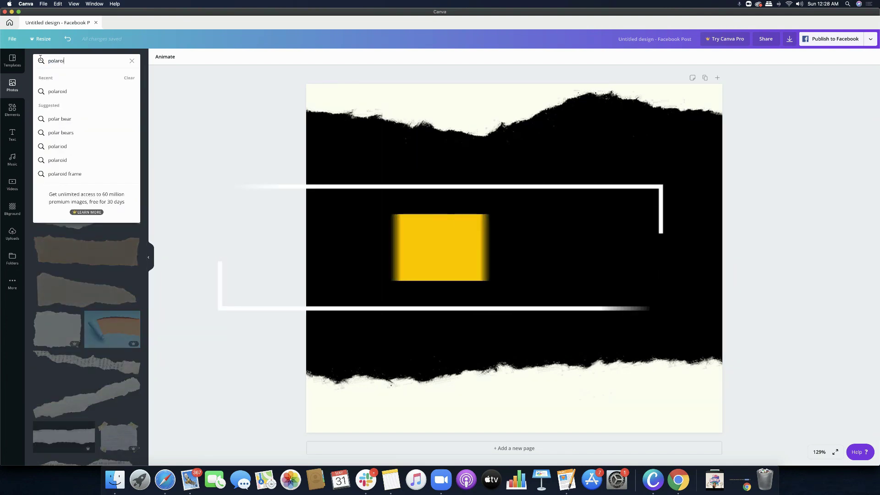
key("Return")
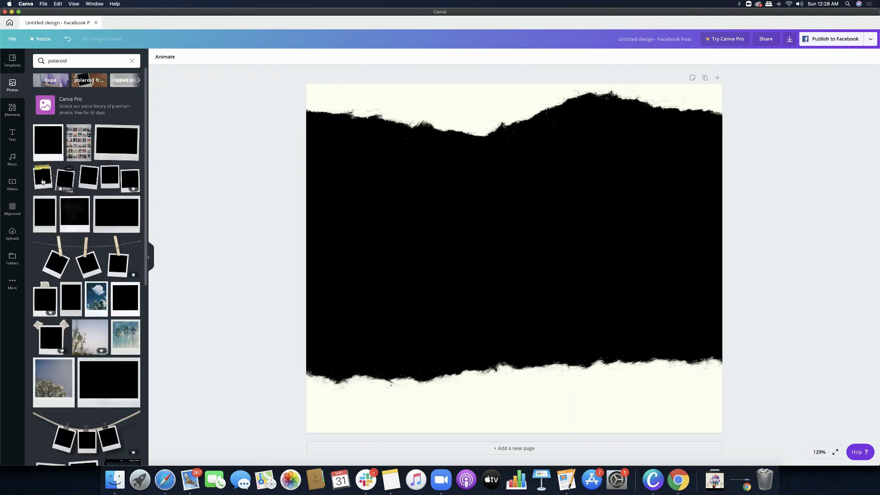
Try the yellow-taped polaroid and the tilted premium polaroid together over the black area, and delete both.
left_click(41, 180)
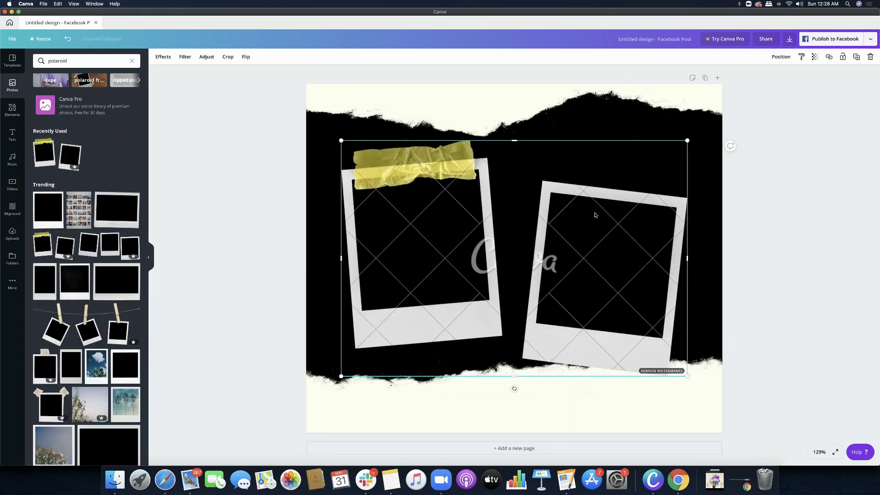
left_click_drag(582, 200, 587, 207)
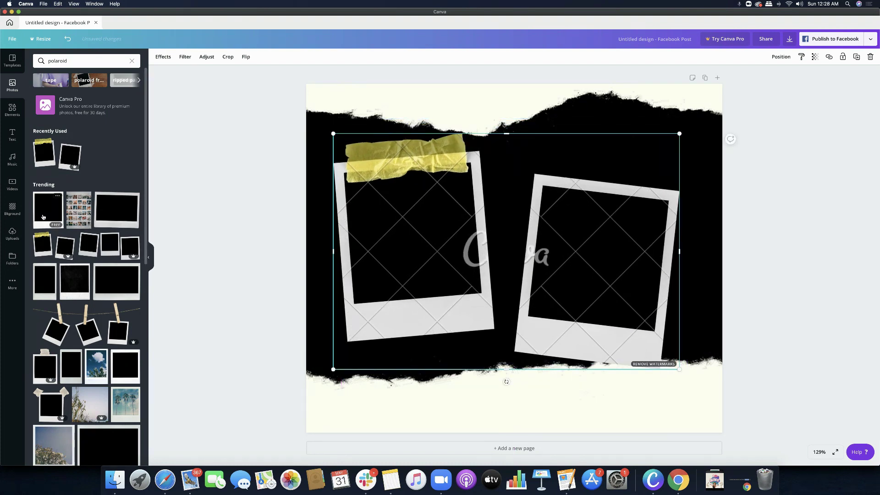
left_click_drag(45, 220, 562, 218)
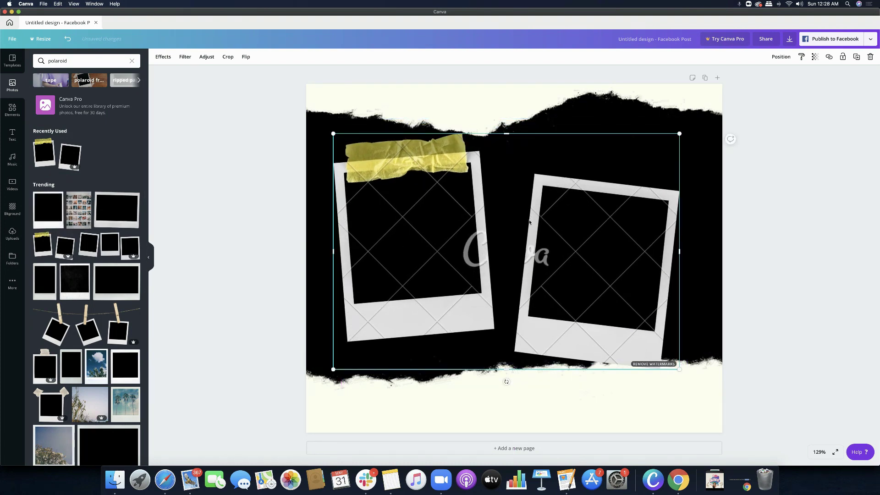
left_click_drag(595, 296, 611, 246)
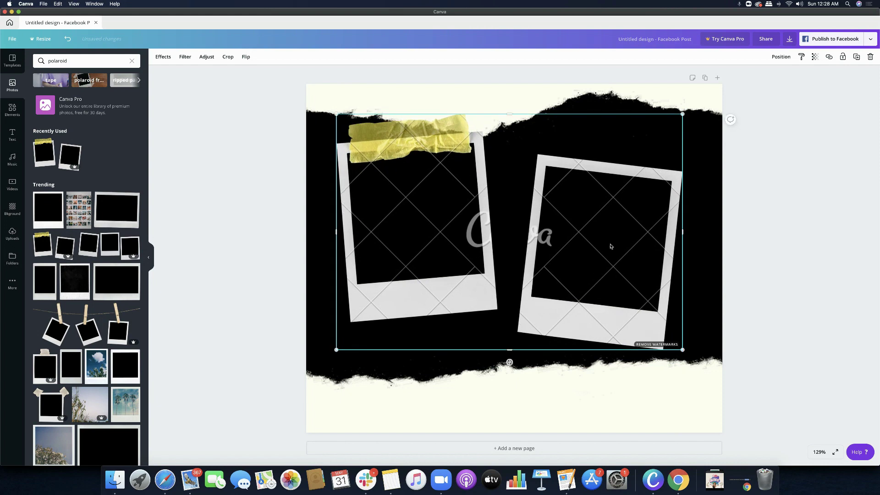
key("BackSpace")
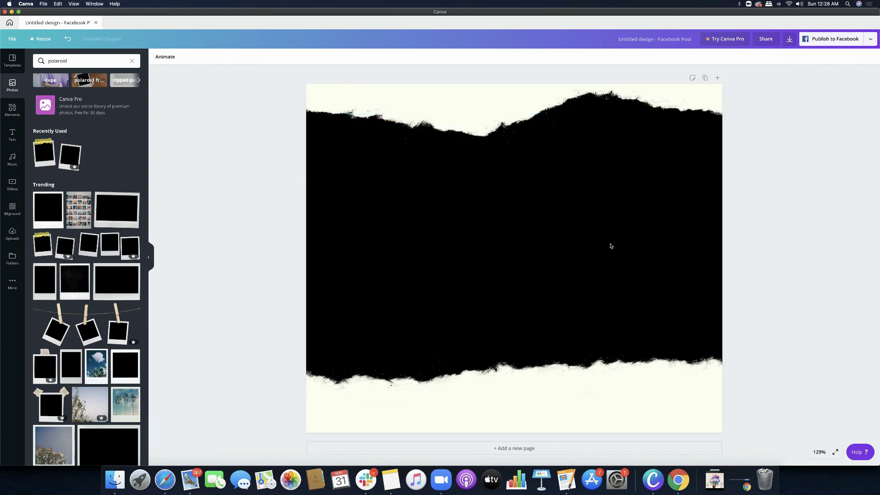
Add the plain white polaroid, shrink it to about a third of the page width, and tilt it slightly counterclockwise in the black area's left half.
left_click(48, 209)
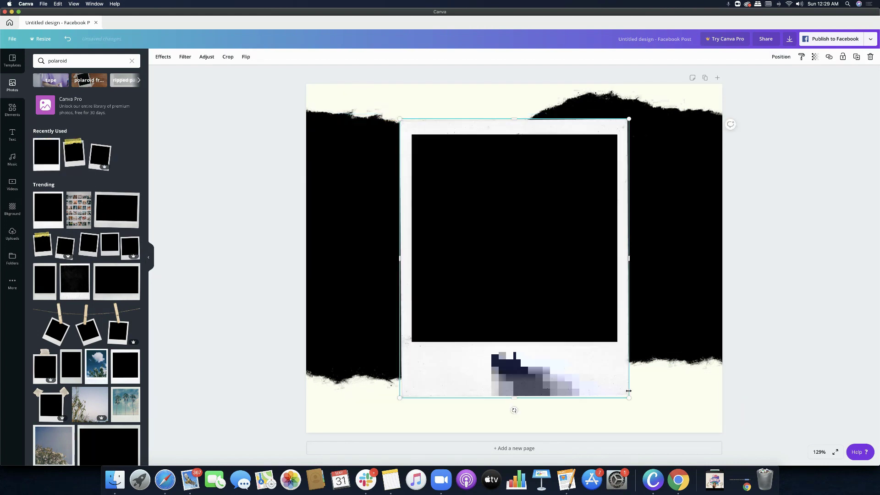
left_click_drag(625, 398, 544, 299)
left_click_drag(472, 193, 424, 227)
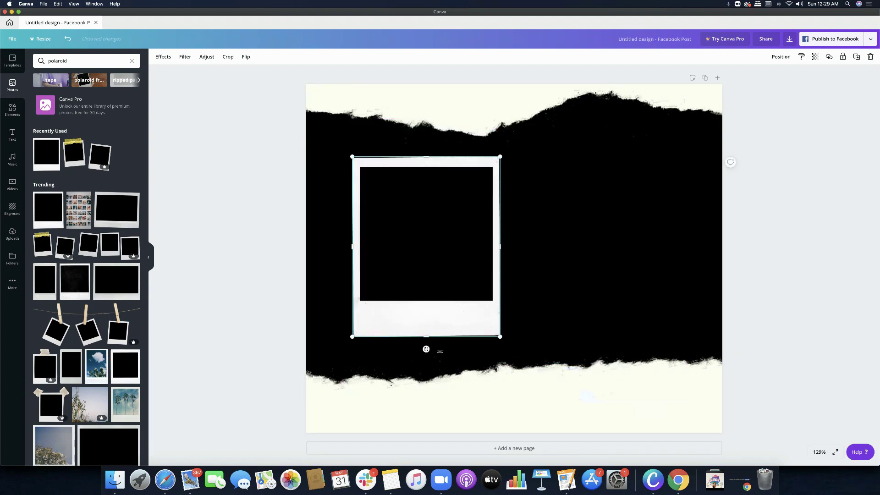
left_click_drag(440, 351, 455, 347)
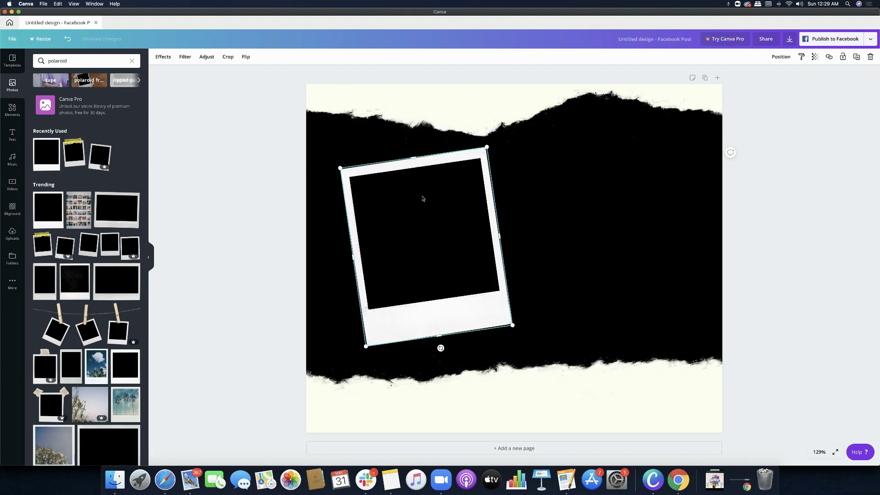
left_click(524, 201)
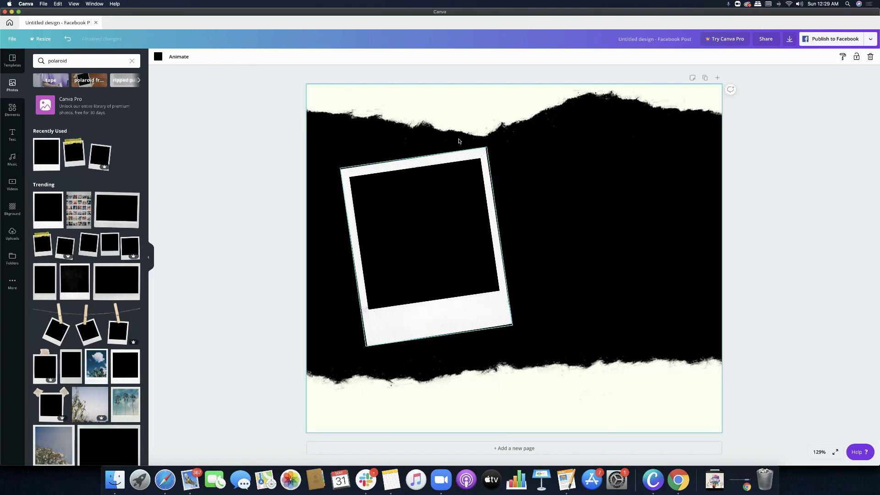
Add a single-cell grid and shrink it to sit over the polaroid's black opening.
left_click(13, 112)
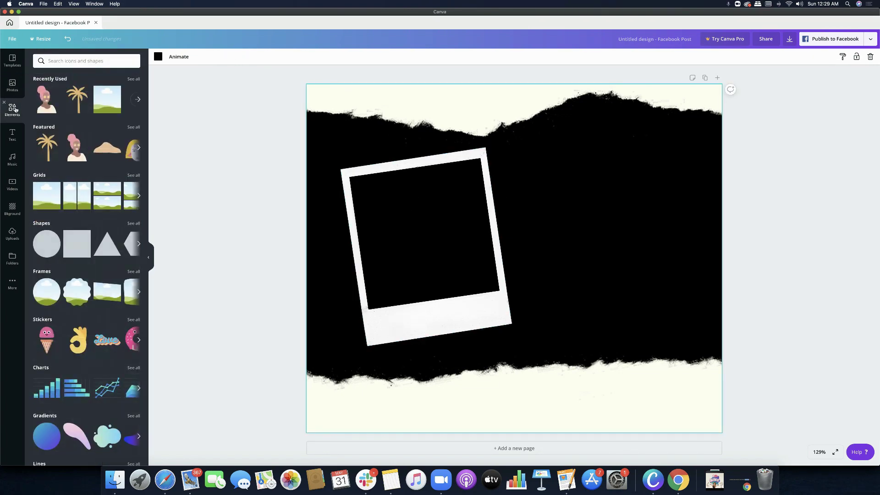
left_click(39, 190)
left_click_drag(724, 82, 407, 344)
left_click_drag(357, 390, 407, 182)
left_click(660, 181)
left_click(781, 58)
left_click(703, 79)
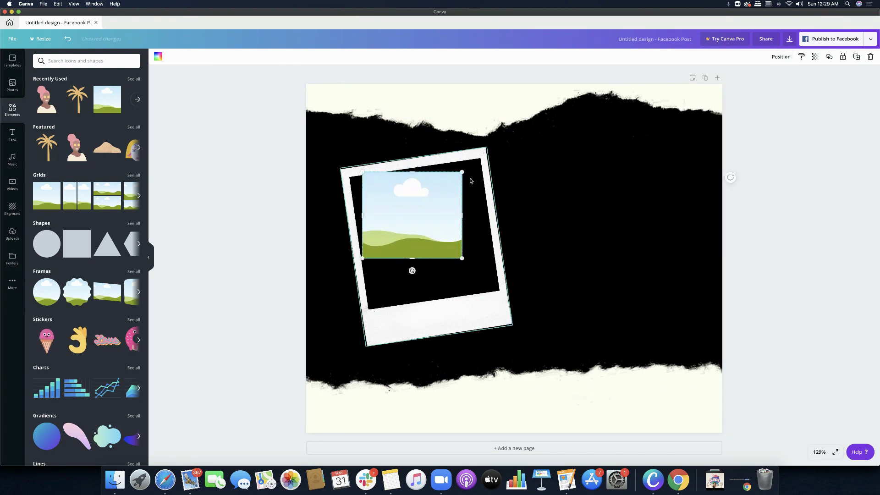
Tilt the grid to the polaroid's angle and stretch its sides until it covers the whole black opening.
left_click_drag(412, 271, 420, 271)
left_click_drag(463, 208, 489, 206)
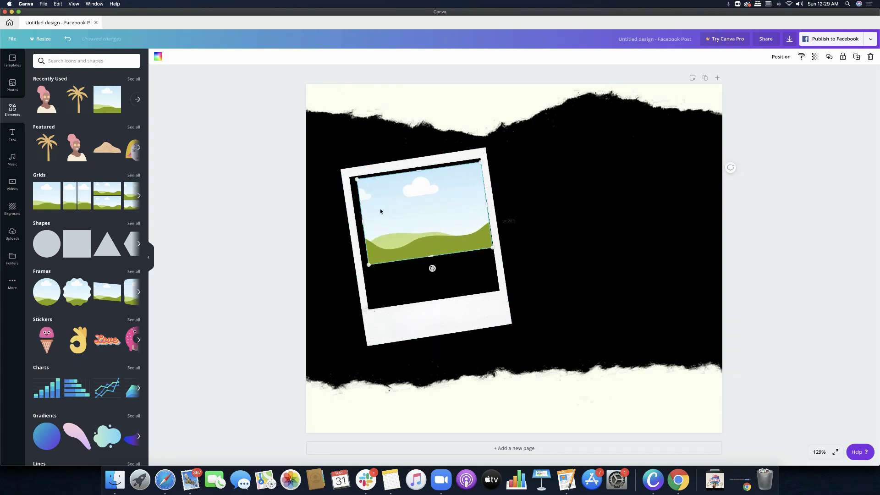
left_click_drag(364, 217, 355, 221)
left_click_drag(417, 172, 417, 168)
left_click_drag(428, 258, 435, 314)
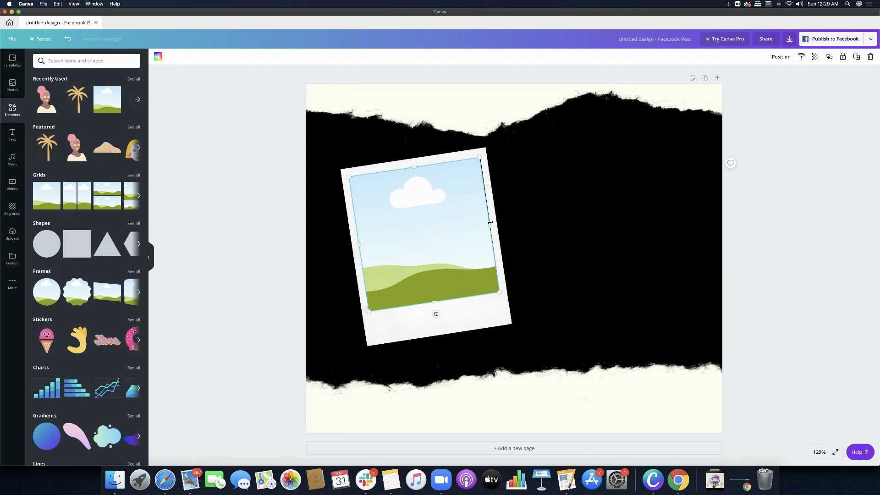
left_click_drag(491, 222, 492, 222)
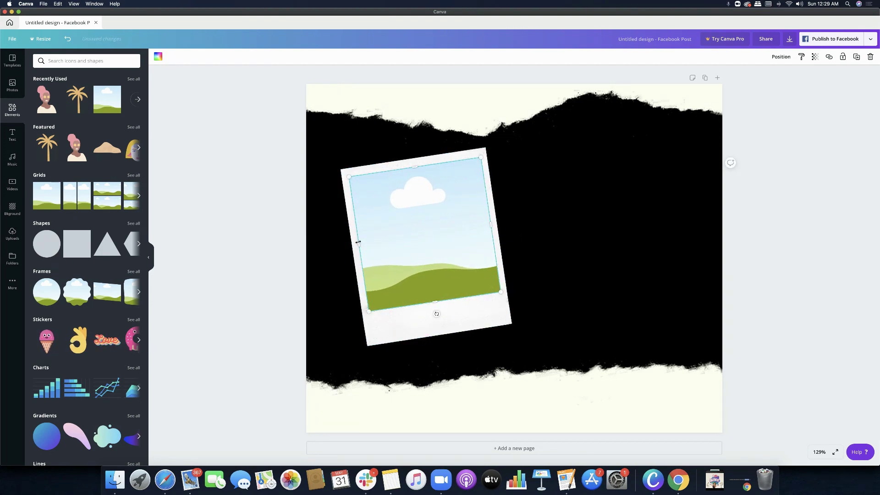
left_click_drag(358, 242, 358, 242)
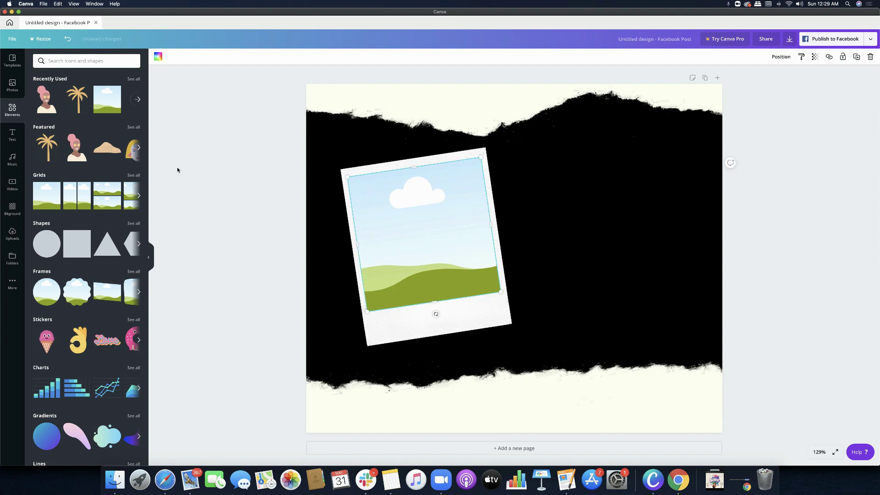
left_click(226, 171)
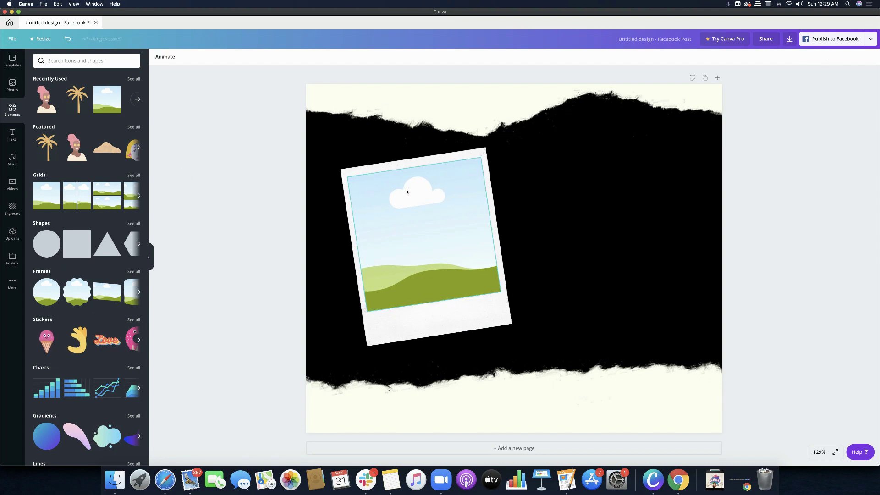
Fill the grid with the photo of the woman holding white flowers, and delete both the photo and the grid.
left_click(12, 85)
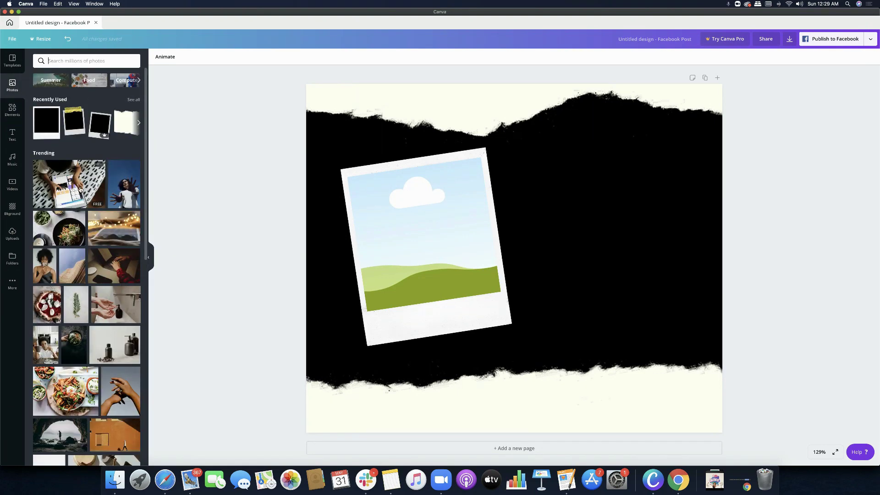
left_click_drag(45, 266, 394, 228)
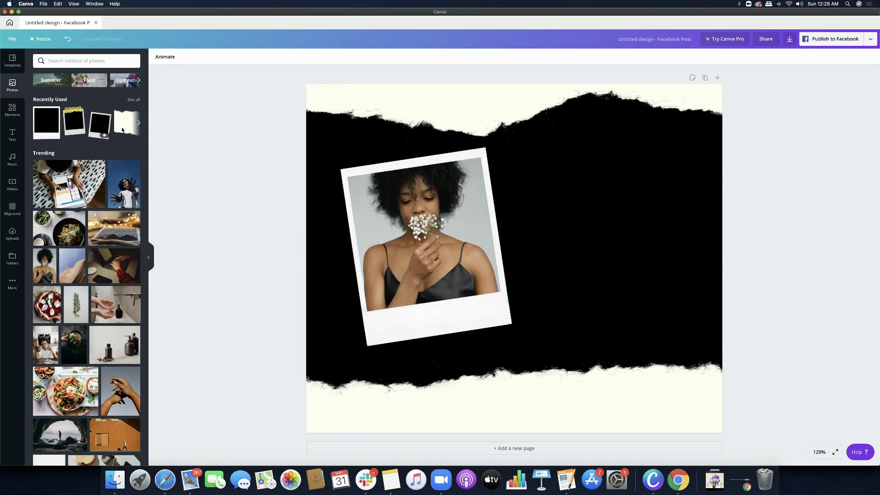
left_click(430, 250)
key("Delete")
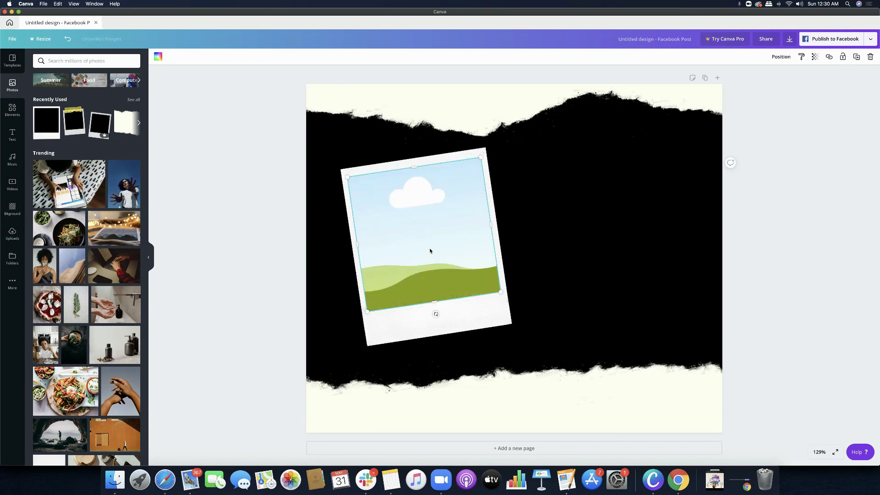
Add the photo of the woman holding white flowers directly, scale it down, and tilt it to line up with the polaroid's upper-left inner corner.
left_click(45, 266)
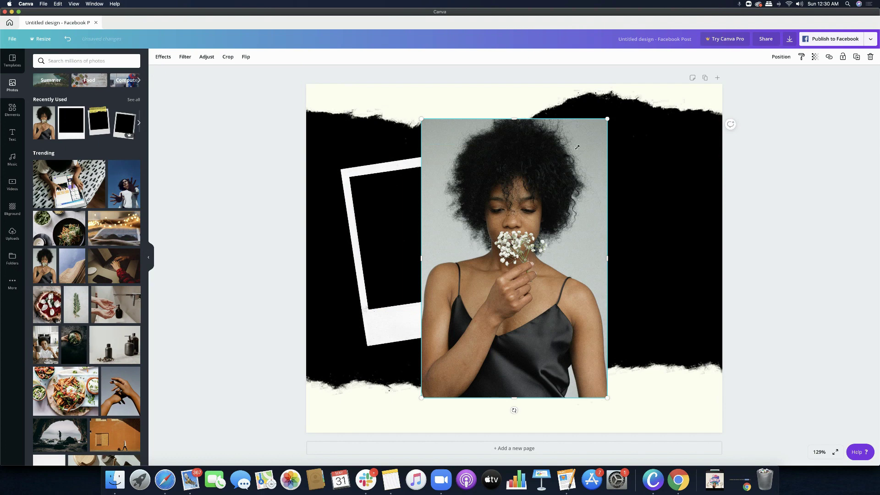
left_click_drag(577, 147, 532, 236)
left_click_drag(477, 321, 413, 262)
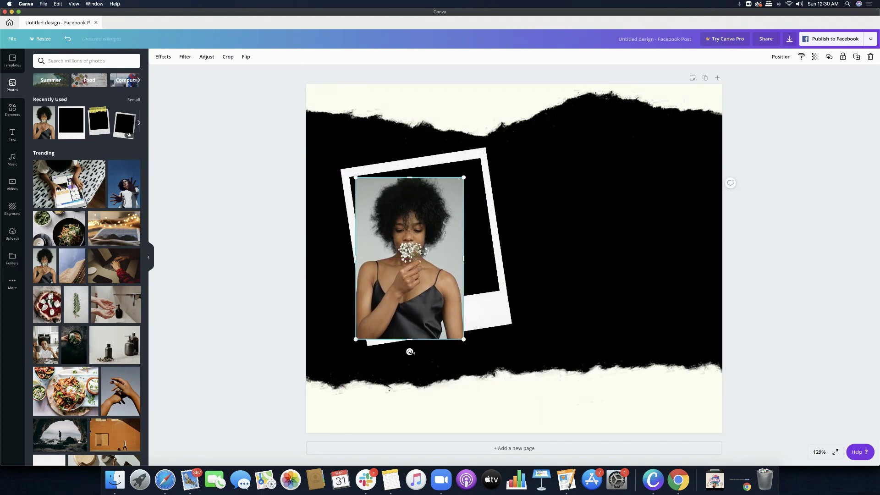
left_click_drag(411, 352, 447, 280)
left_click_drag(422, 250, 421, 249)
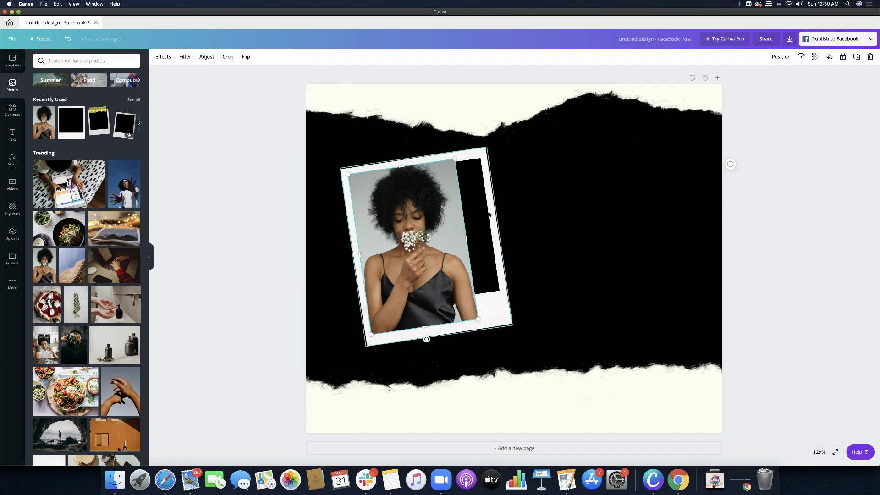
Crop the lower part of the woman's photo and enlarge it to fill the polaroid's opening exactly.
left_click(227, 56)
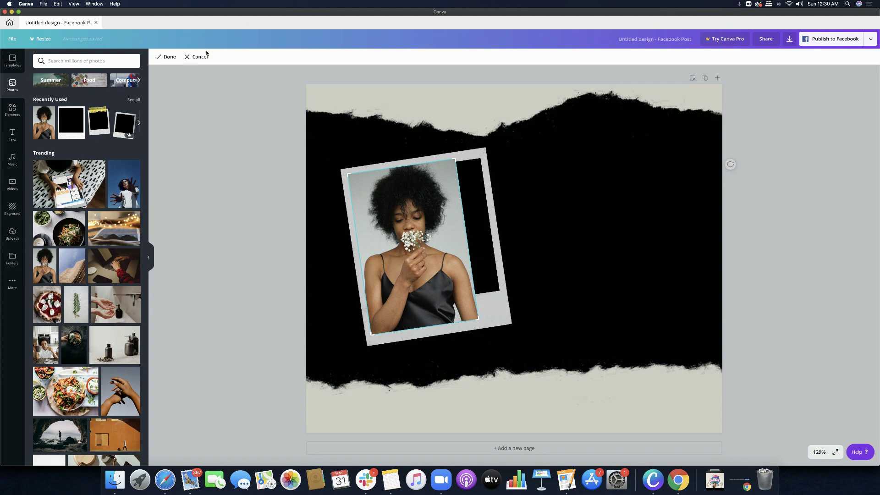
left_click_drag(429, 324, 429, 301)
left_click_drag(476, 321, 470, 294)
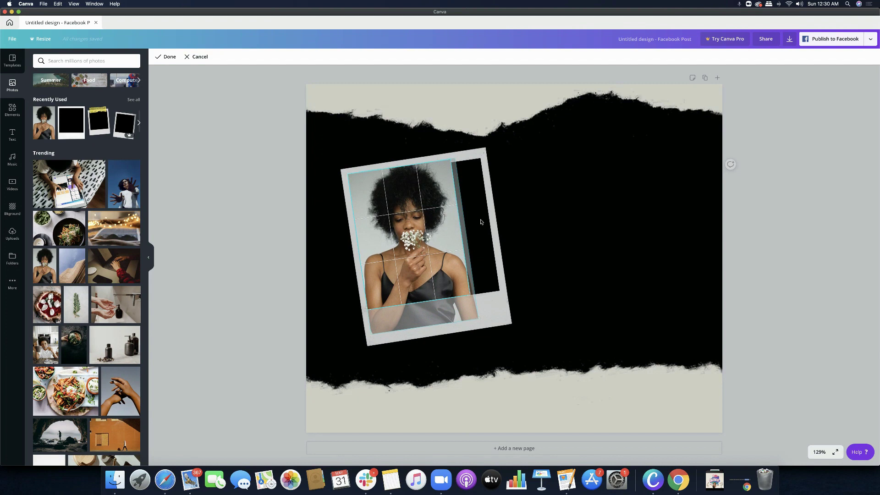
left_click_drag(412, 239, 436, 231)
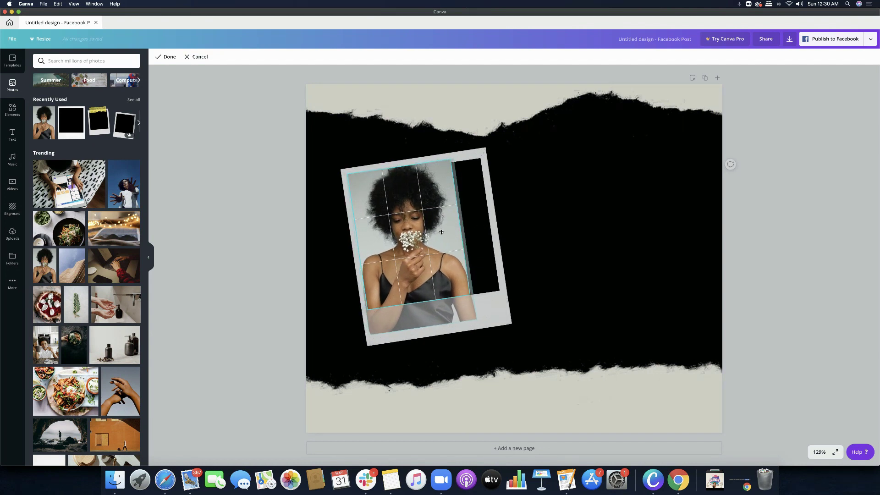
key("Return")
left_click_drag(490, 320, 506, 332)
left_click_drag(440, 333, 436, 303)
left_click(244, 224)
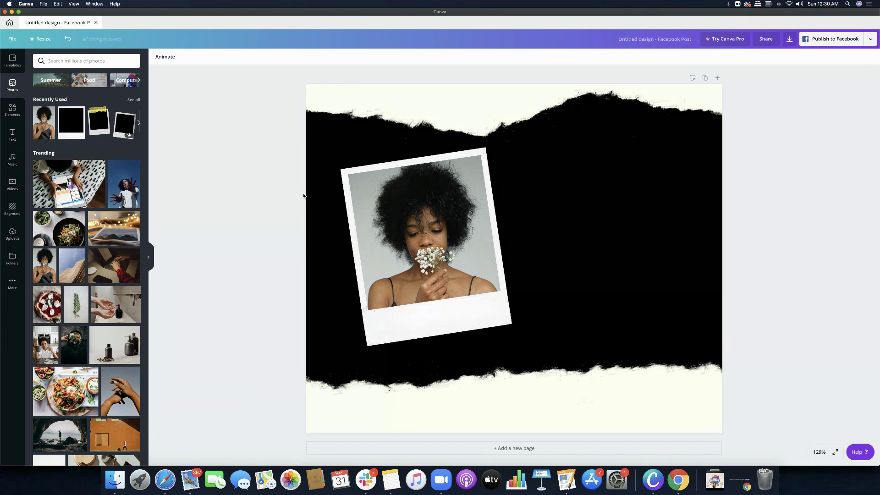
Search the photo library for "gold+metallic+brushstroke".
left_click(82, 60)
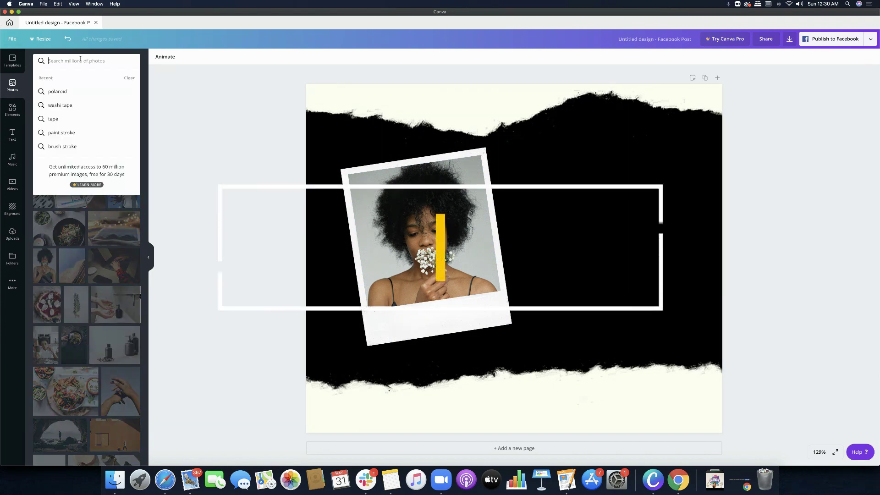
type("gol")
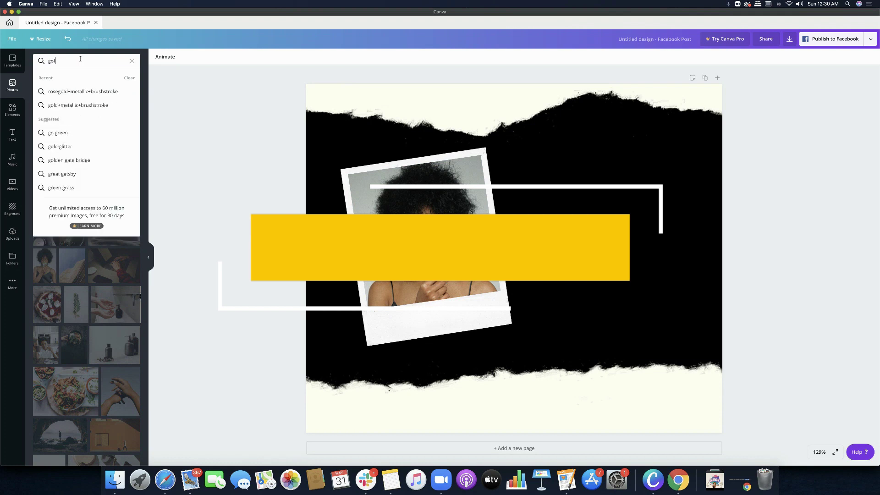
type("d+")
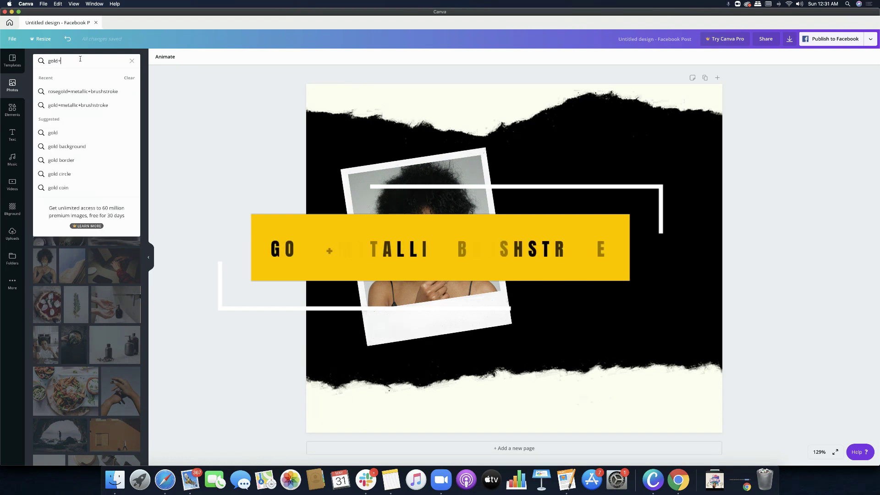
type("metallic+")
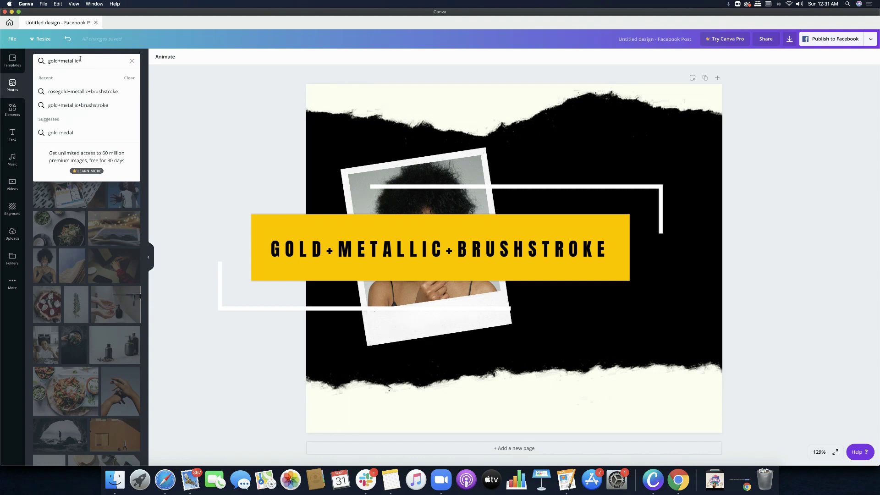
type("brushstoroke")
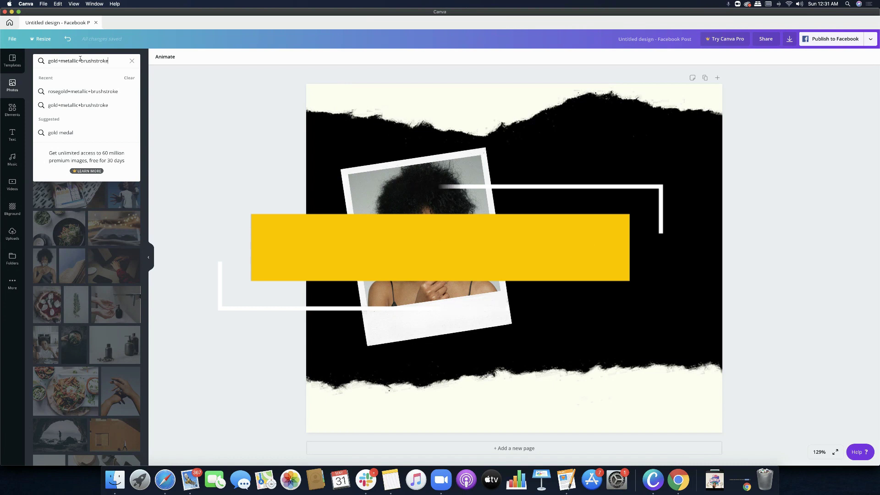
key("Return")
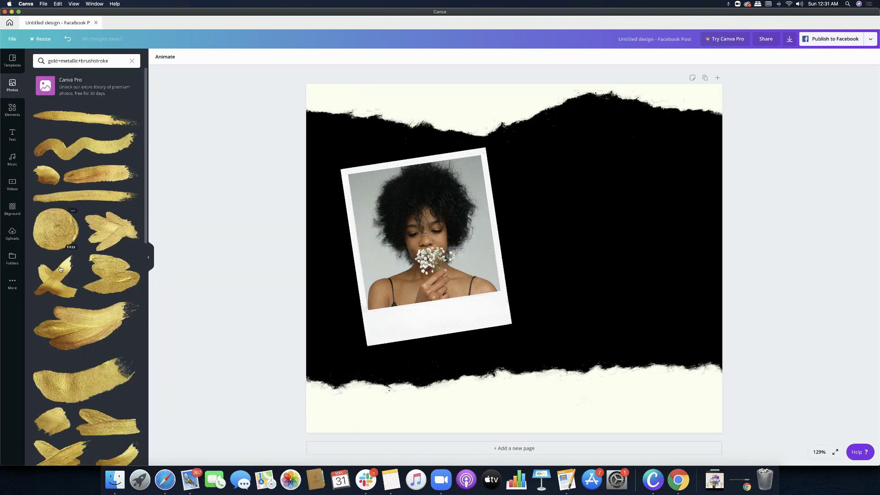
Add the gold leaf-shaped brush stroke cluster, scale it down, and place it over the polaroid's lower-right corner.
left_click(112, 228)
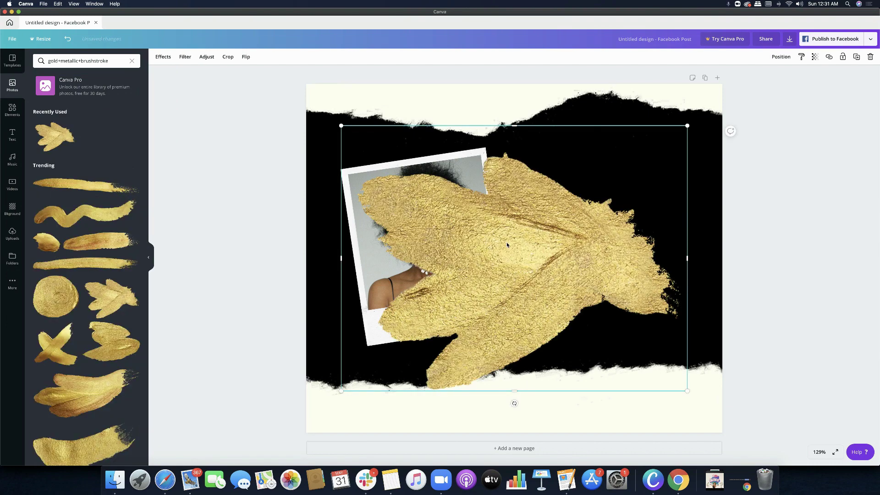
left_click_drag(507, 244, 586, 232)
left_click_drag(768, 111, 560, 269)
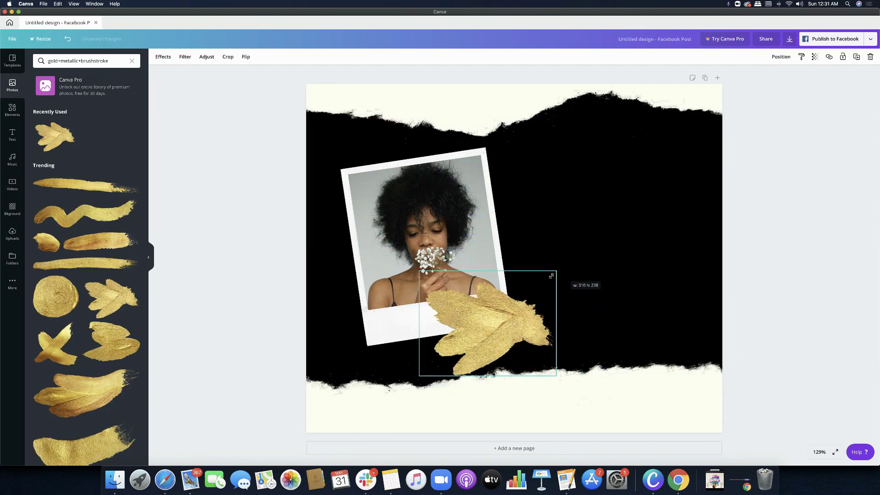
left_click_drag(500, 313, 531, 316)
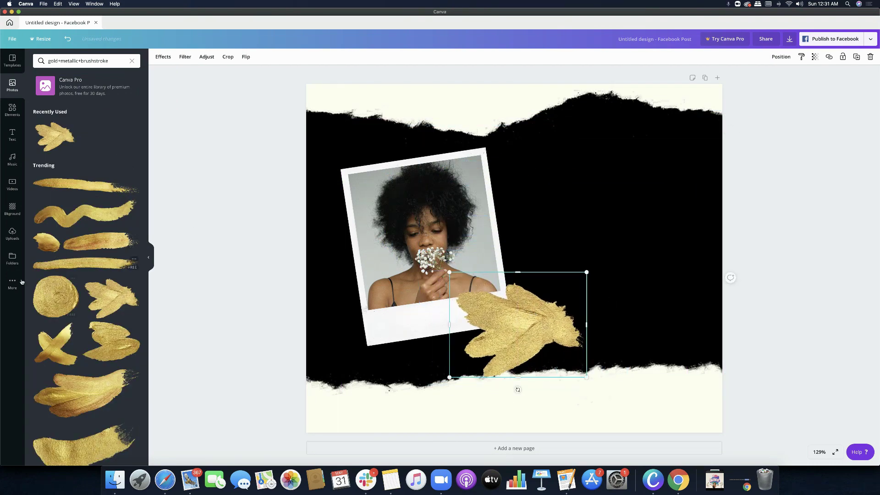
Add the round gold brush stroke, shrink it to about 150 × 146, and place it over the polaroid's upper-left corner.
left_click(55, 297)
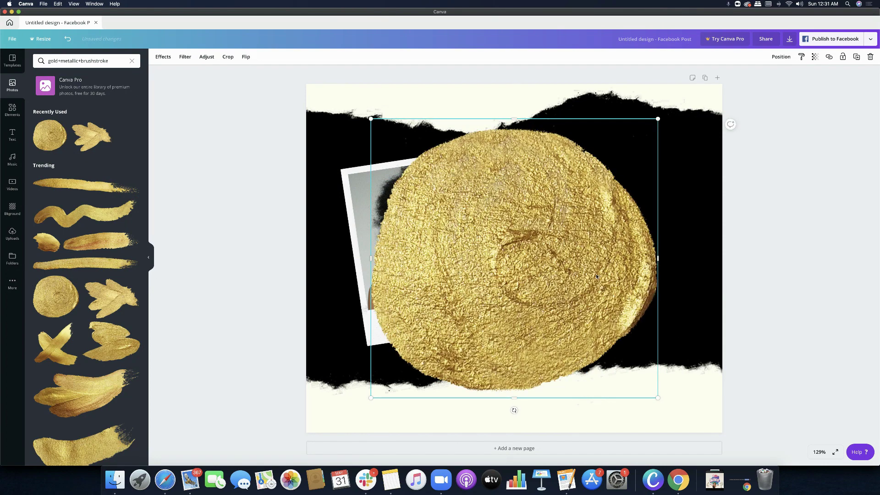
mouse_move(658, 398)
left_mouse_down()
mouse_move(436, 97)
mouse_move(465, 157)
left_mouse_up()
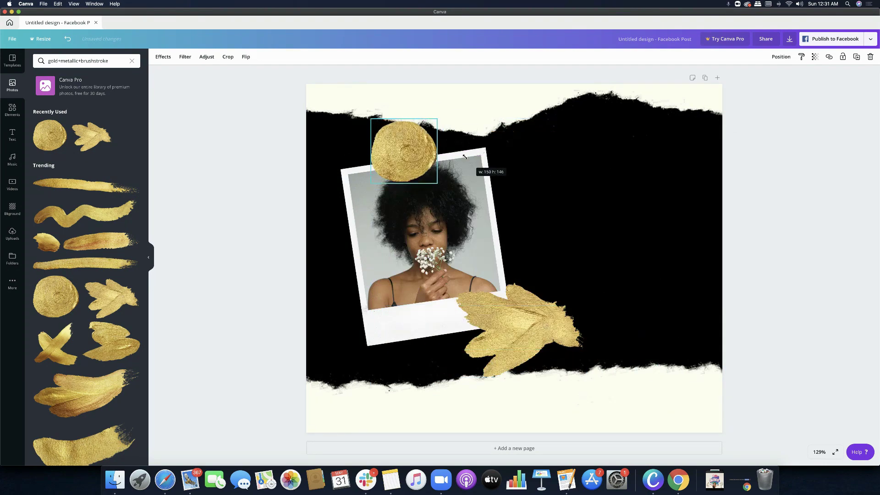
left_click_drag(389, 136, 337, 142)
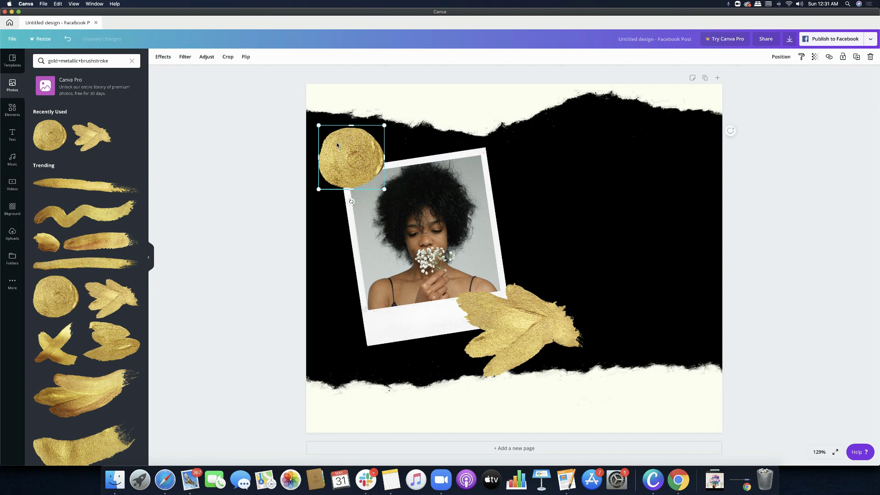
left_click(783, 171)
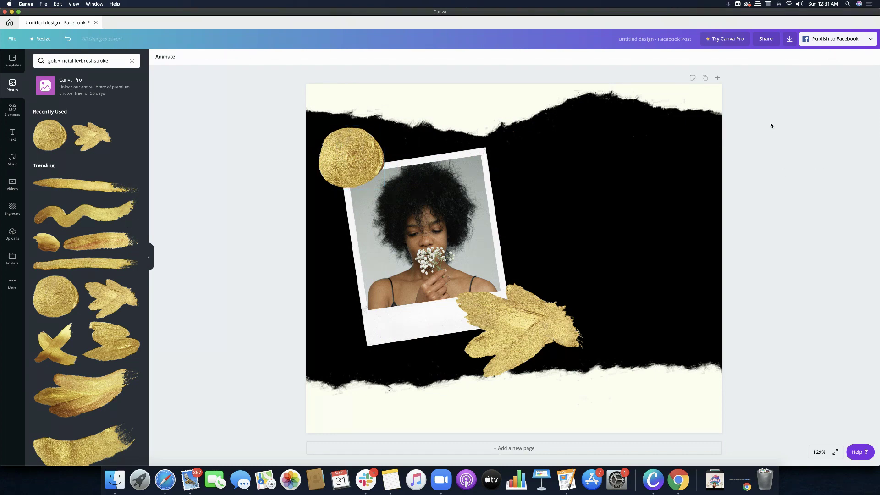
Shrink the gold stroke cluster further and reposition it against the polaroid's lower-right corner.
scroll(80, 231, "down", 5)
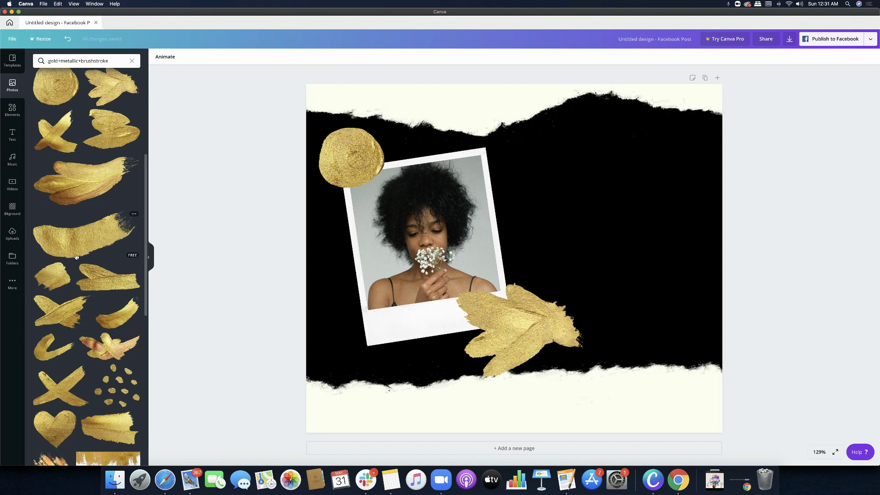
left_click(534, 341)
left_click_drag(586, 273, 538, 310)
left_click_drag(469, 352, 485, 329)
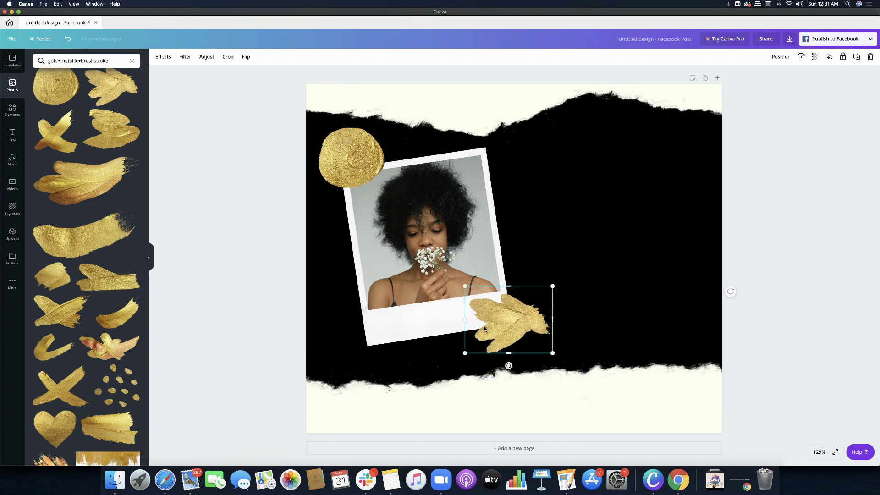
left_click(241, 292)
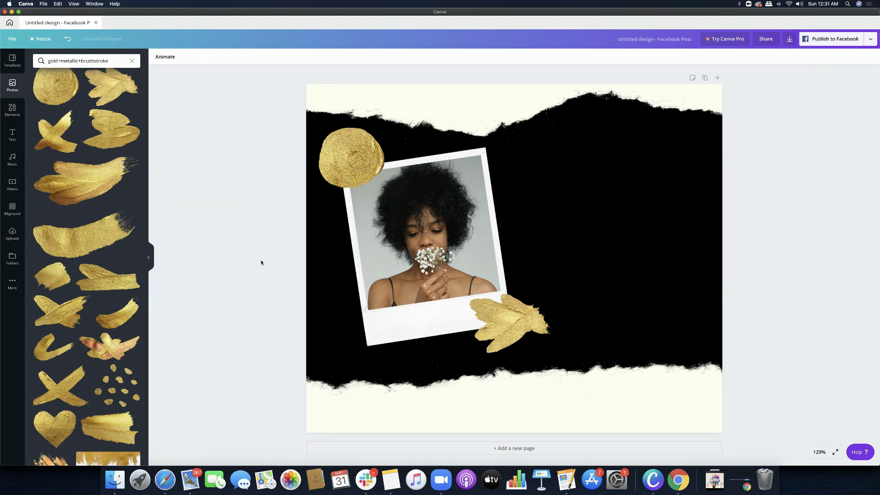
Search the photo library for "silver+metallic+brushstroke".
left_click(58, 61)
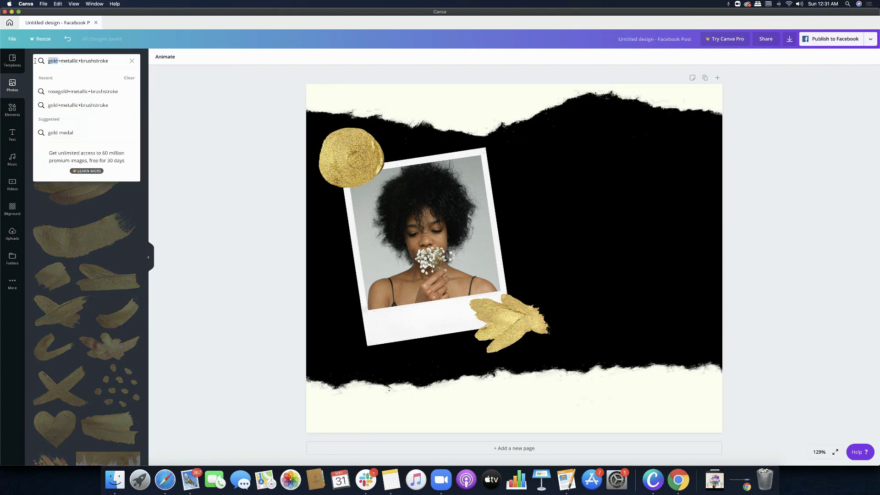
type("silv")
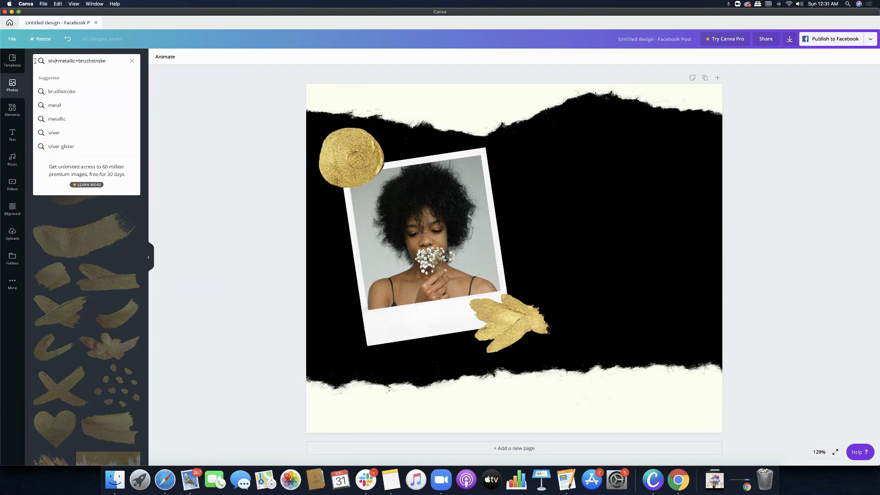
type("er")
key("Return")
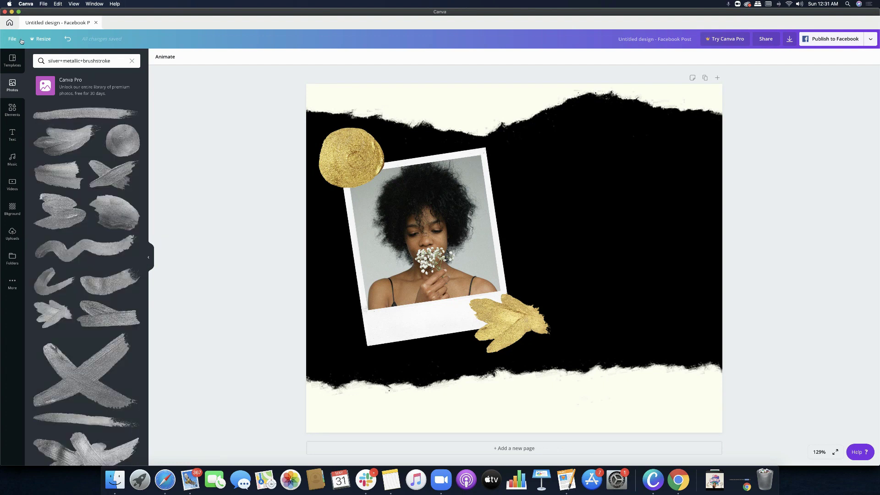
Search the photo library for "glitter+metallic+brushstroke".
double_click(50, 61)
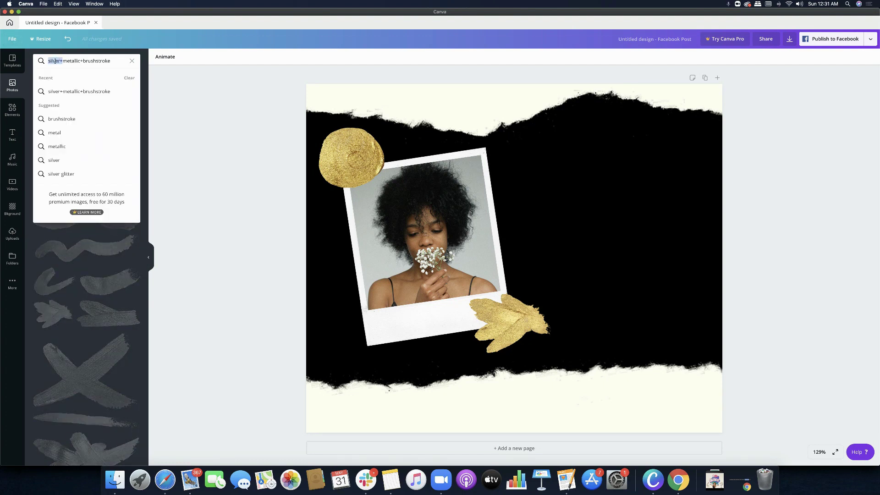
left_click_drag(59, 61, 40, 61)
type("glitter")
key("Return")
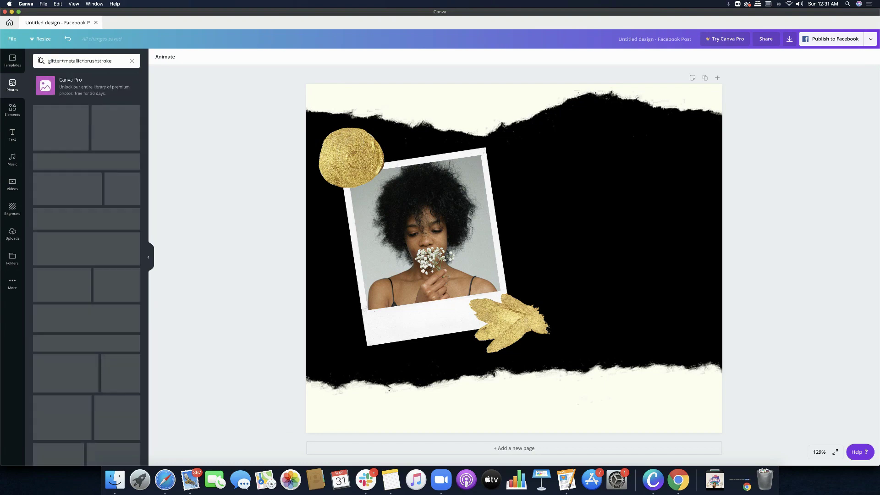
Add the silver glitter graphic, shrink it into the upper-right part of the black area, and delete it.
left_click(59, 137)
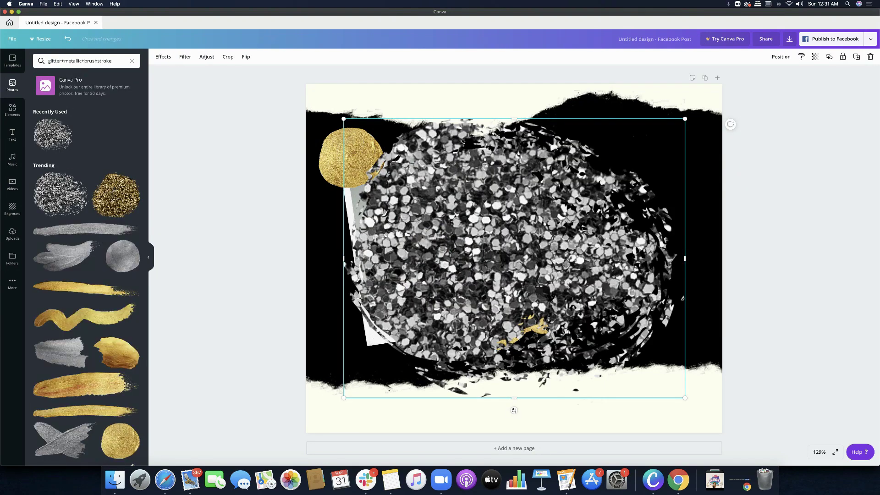
left_click_drag(350, 120, 605, 334)
left_click_drag(642, 362, 612, 171)
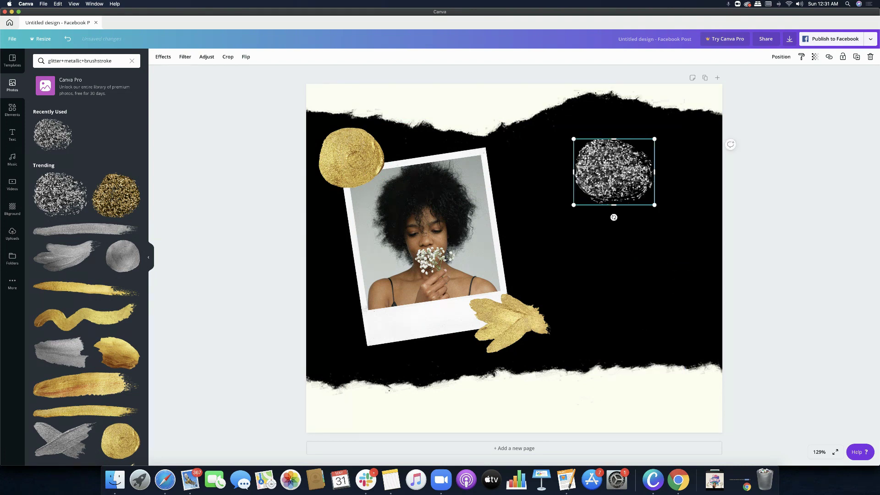
key("Delete")
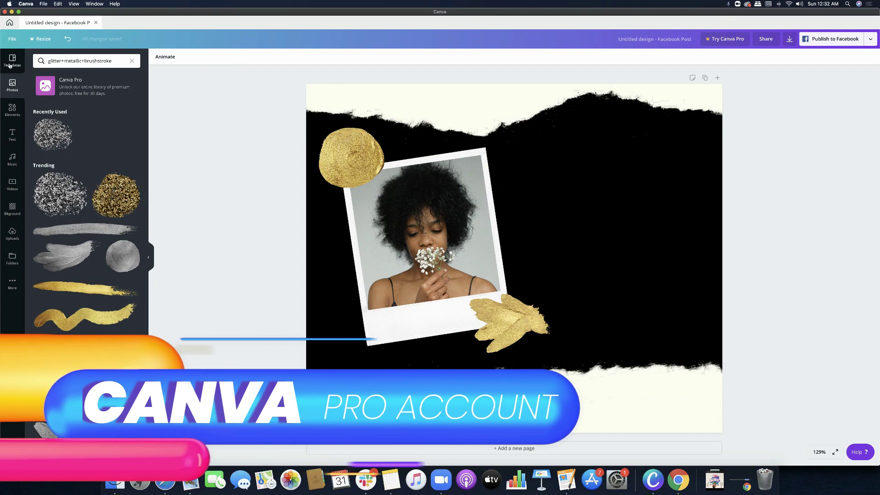
scroll(59, 165, "down", 3)
scroll(59, 166, "down", 3)
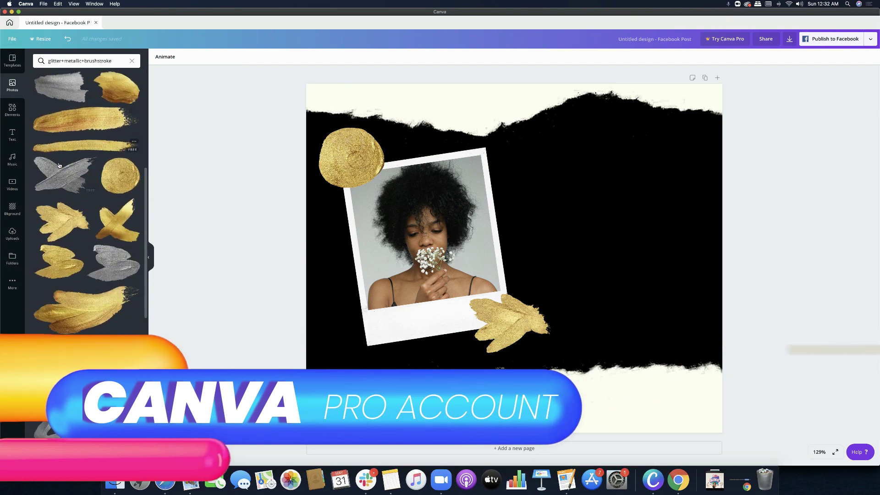
scroll(59, 165, "up", 3)
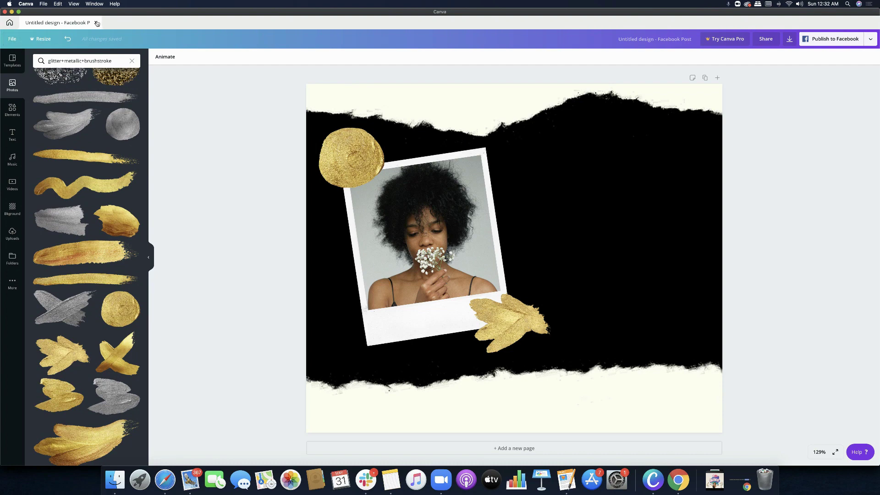
Close the current design and switch to the Canva Pro account with a blank Facebook Post.
left_click(97, 24)
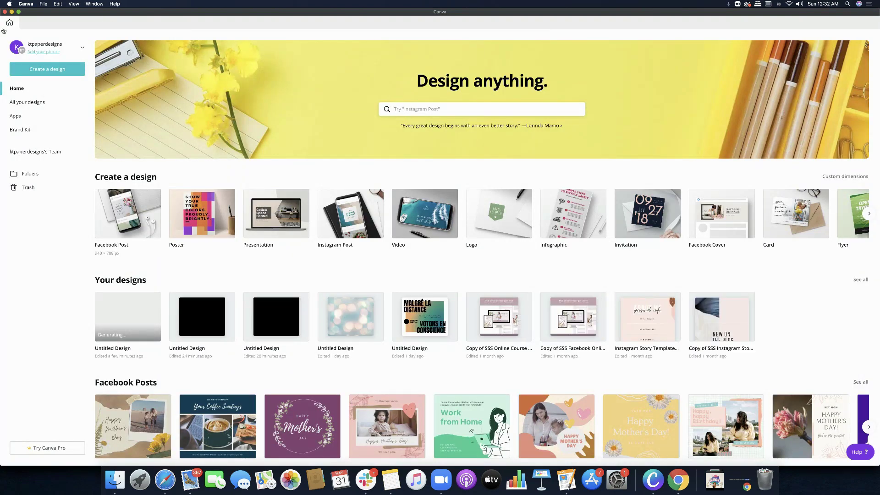
left_click(69, 47)
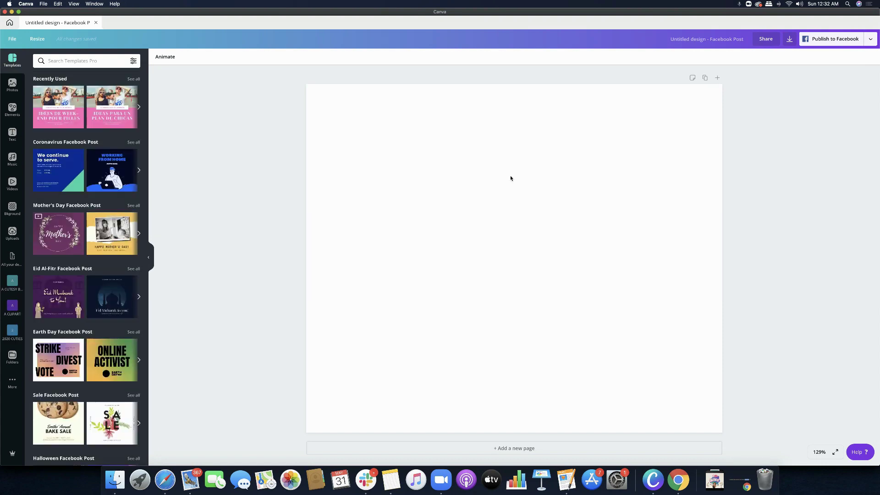
Search the Pro photo library for "brush stroke".
left_click(12, 85)
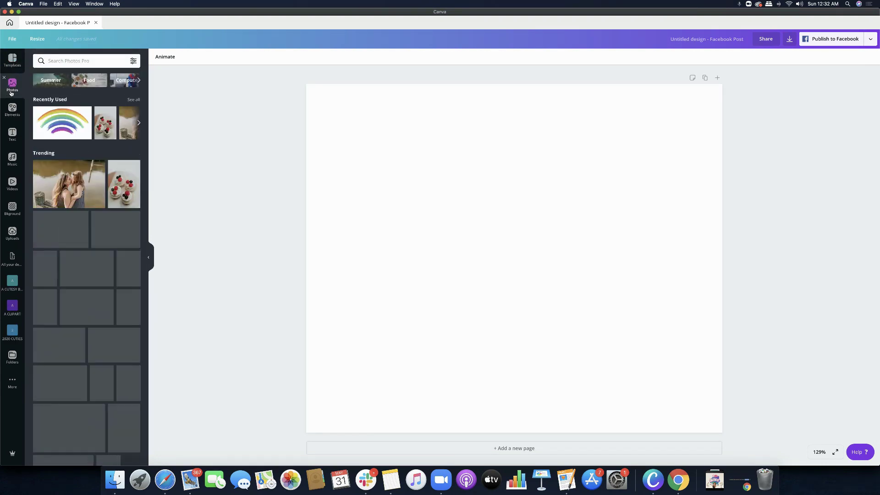
left_click(69, 61)
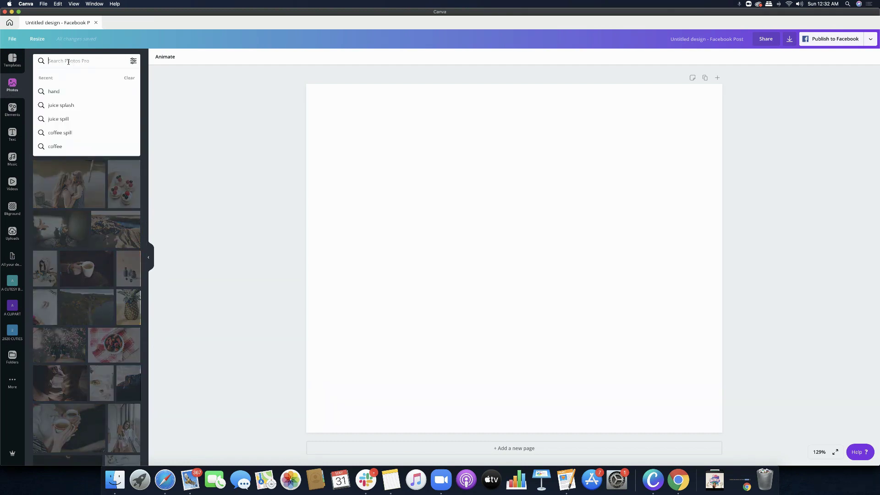
type("brush")
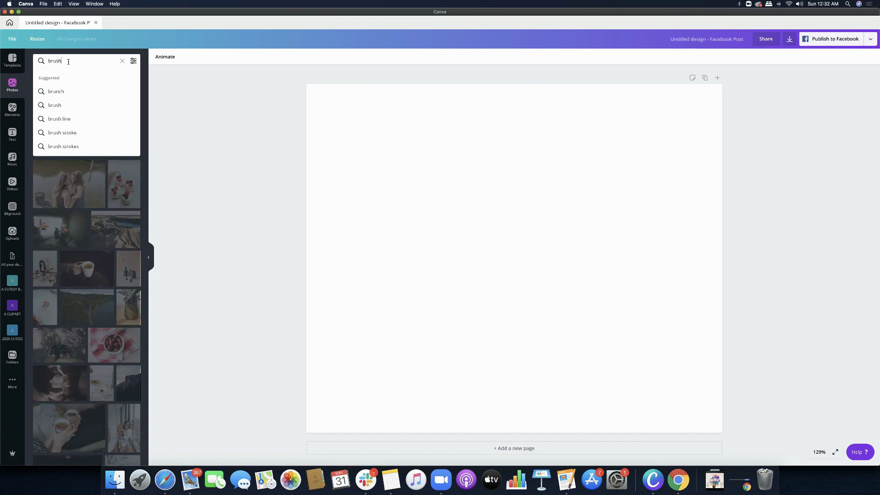
type(" stroke")
key("Return")
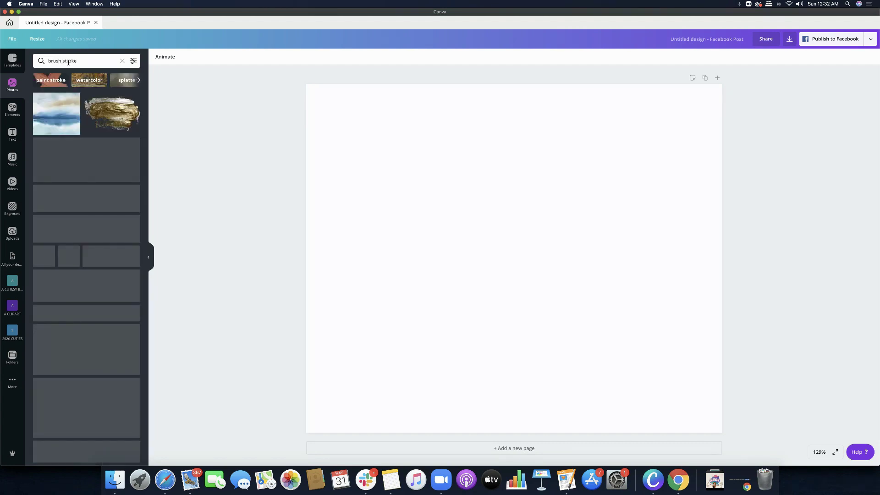
Add the rainbow brush stroke photo on a white background and move it to the upper part of the page.
scroll(62, 119, "down", 3)
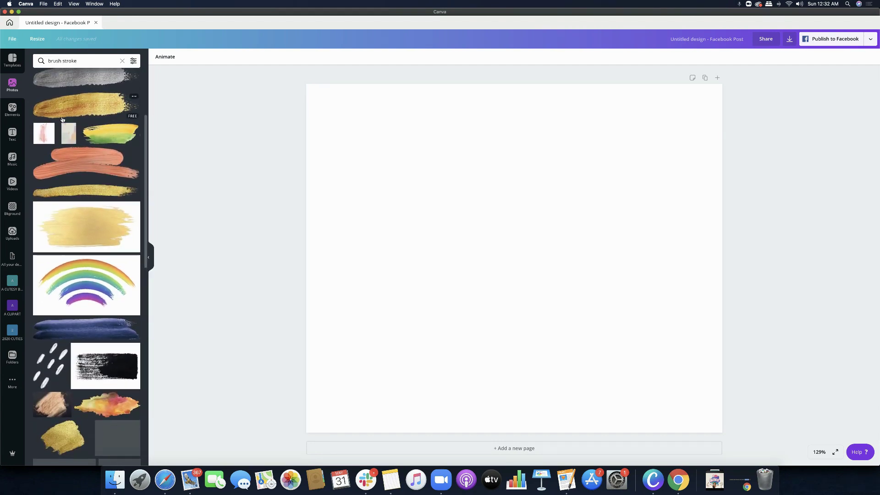
left_click(69, 284)
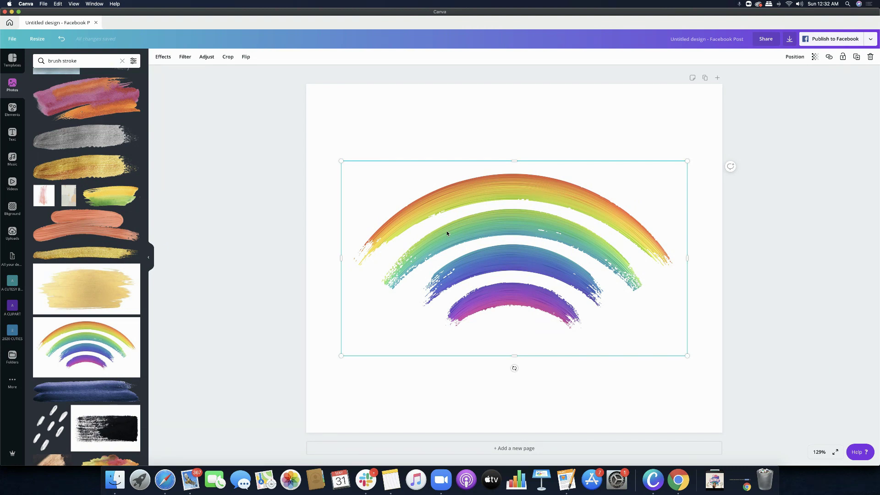
left_click_drag(441, 236, 440, 181)
mouse_move(531, 231)
left_mouse_down()
mouse_move(562, 247)
mouse_move(552, 220)
mouse_move(538, 225)
left_mouse_up()
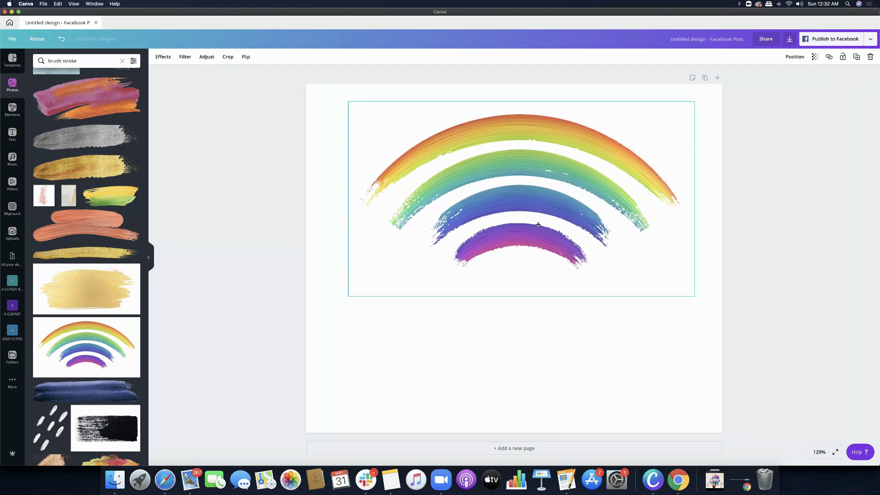
Set the page background to the very dark green from the Flowers and Flamingos palette.
left_click(321, 88)
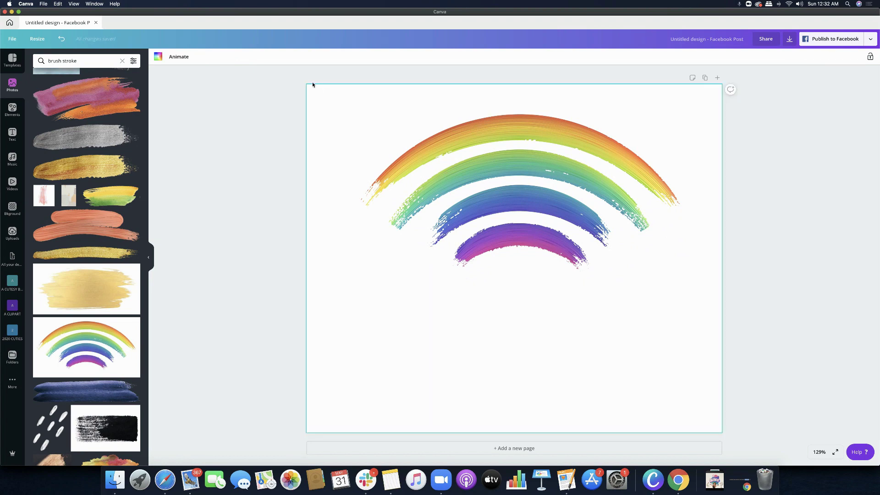
left_click(158, 56)
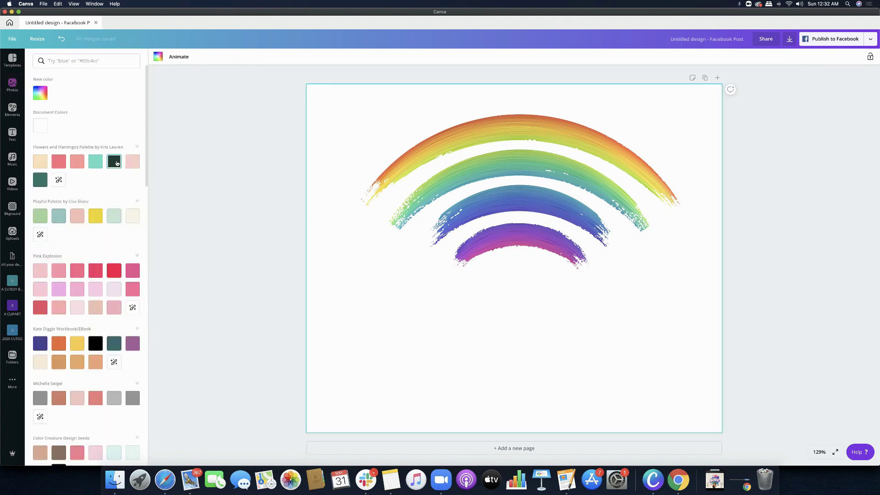
left_click(116, 163)
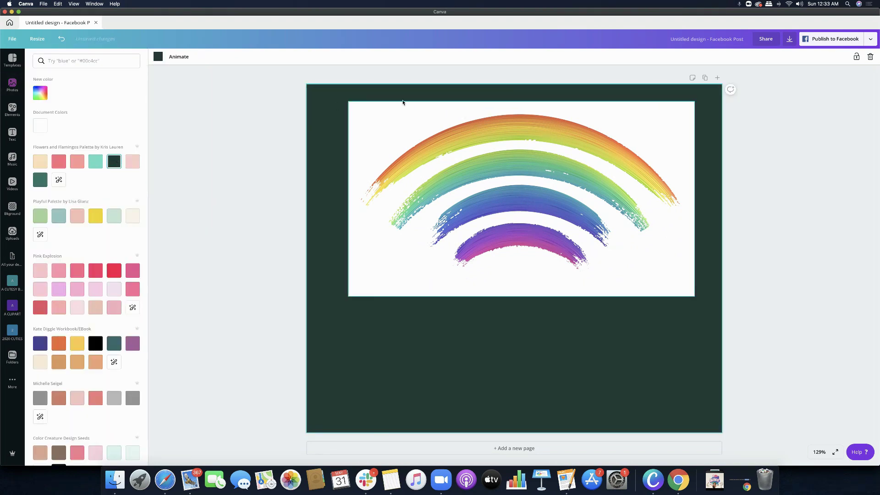
Remove the rainbow photo's white background and scale the rainbow down into the page's upper-left corner.
left_click(371, 122)
left_click(163, 57)
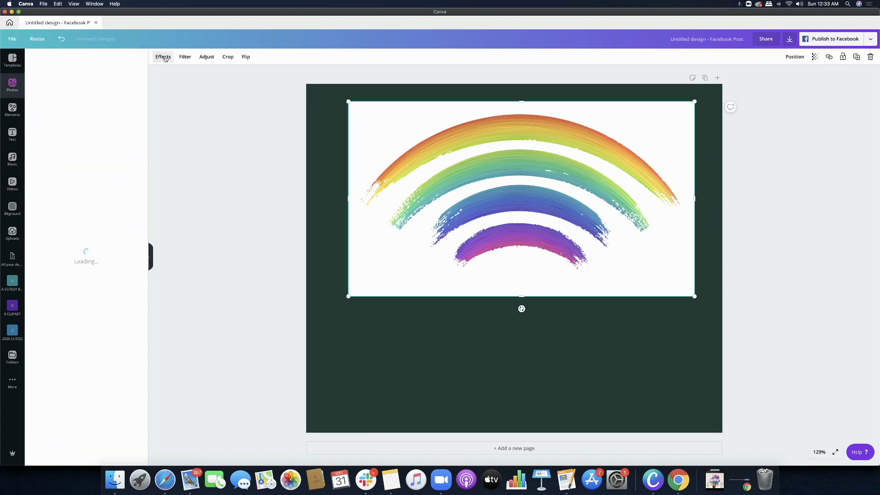
left_click(45, 87)
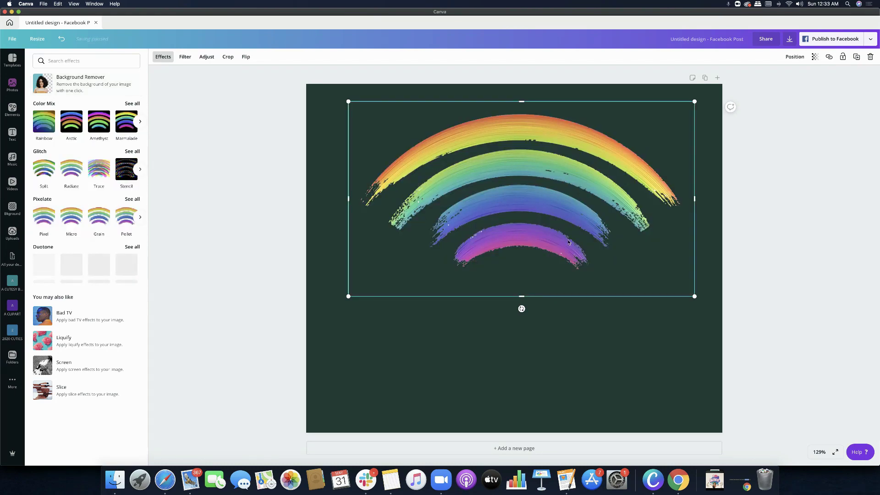
left_click_drag(695, 296, 511, 192)
left_click_drag(451, 147, 428, 141)
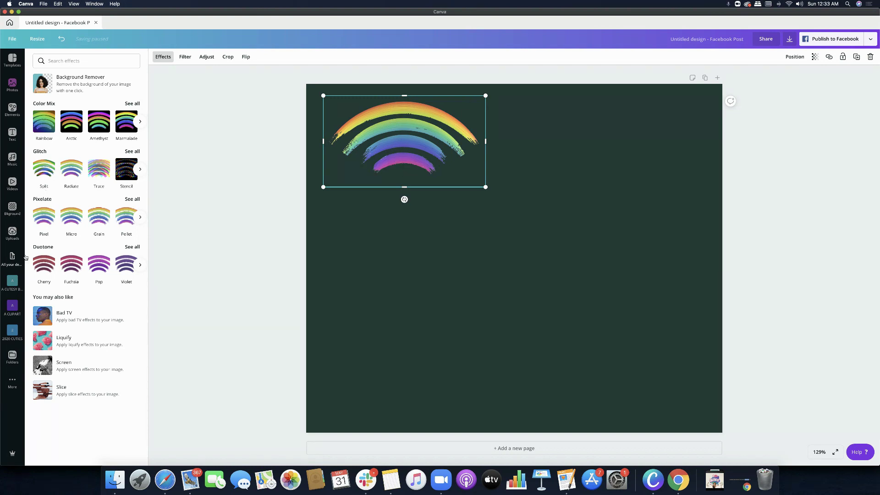
Search the photo library for "paint stroke".
left_click(12, 85)
left_click(98, 60)
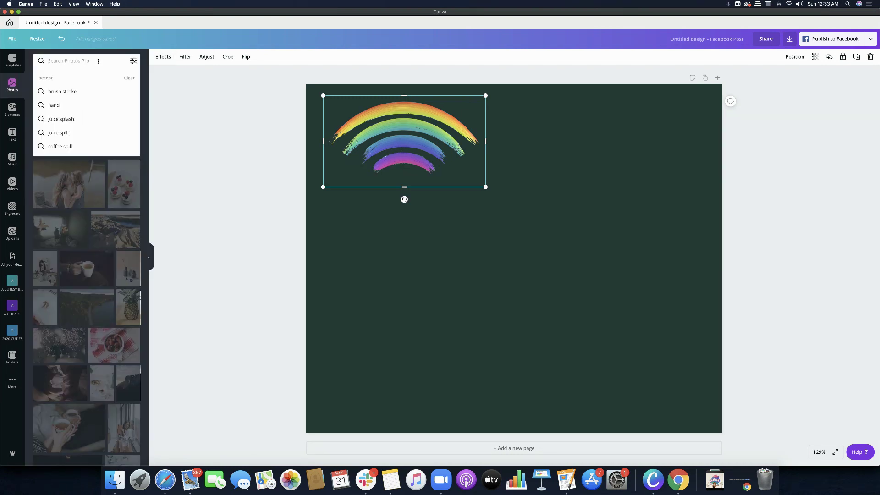
type("paint st")
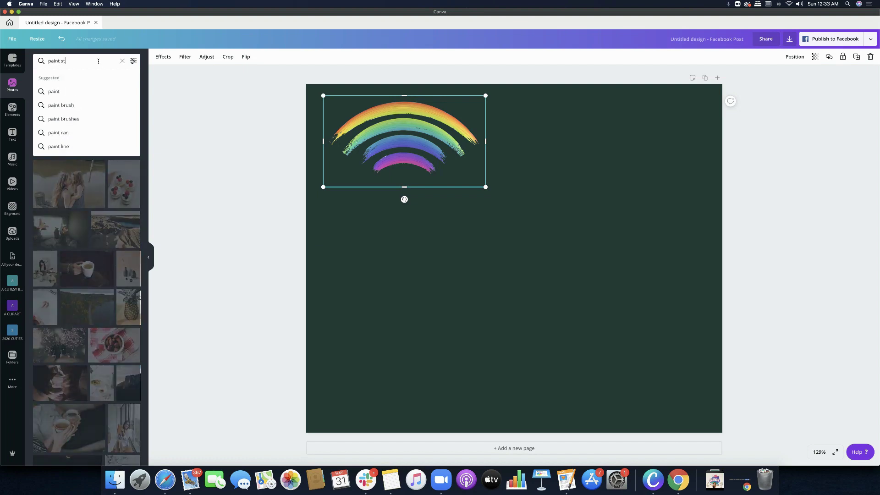
type("roke")
key("Return")
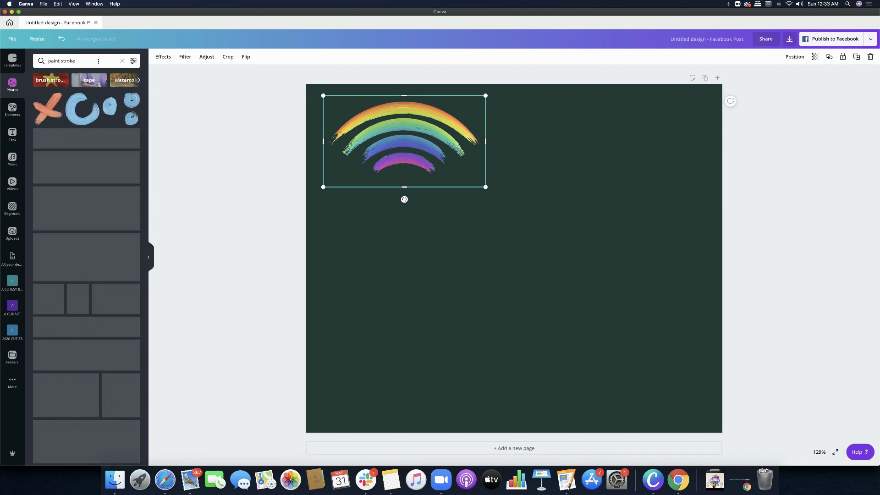
Add the long pink and peach watercolor stroke, scale it to about half size and place it in the page's upper-right area.
scroll(67, 193, "down", 10)
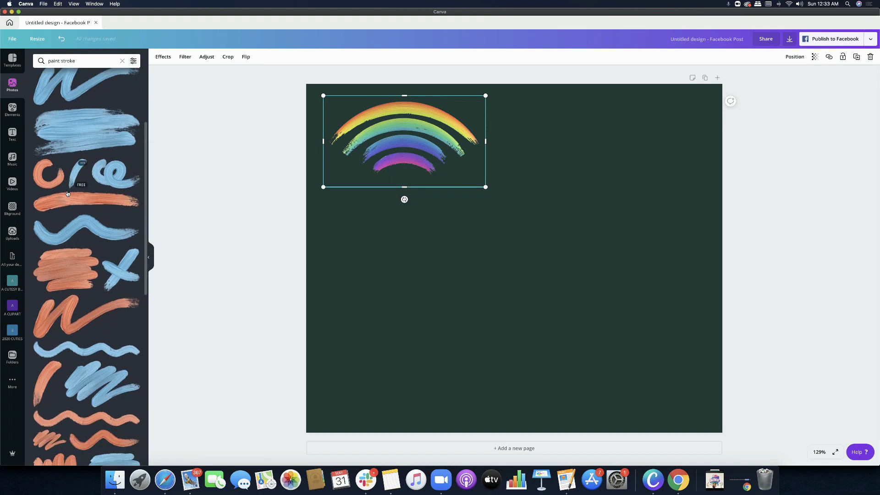
scroll(67, 193, "down", 15)
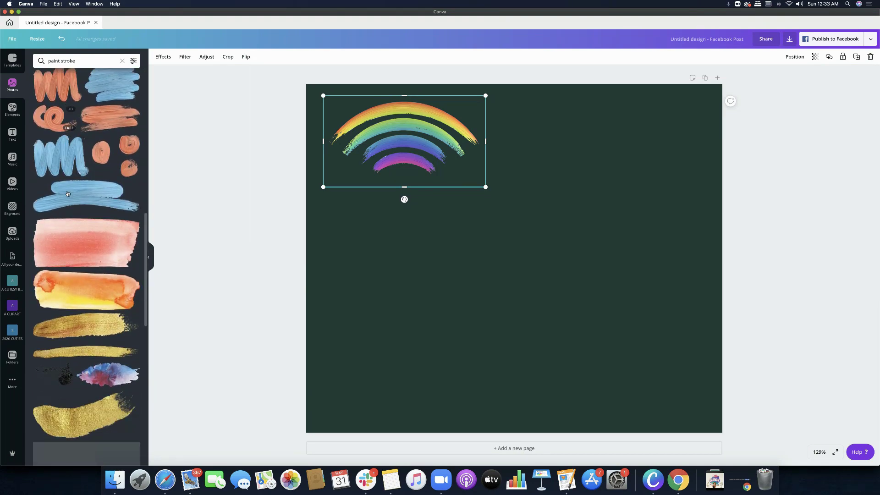
scroll(67, 193, "down", 3)
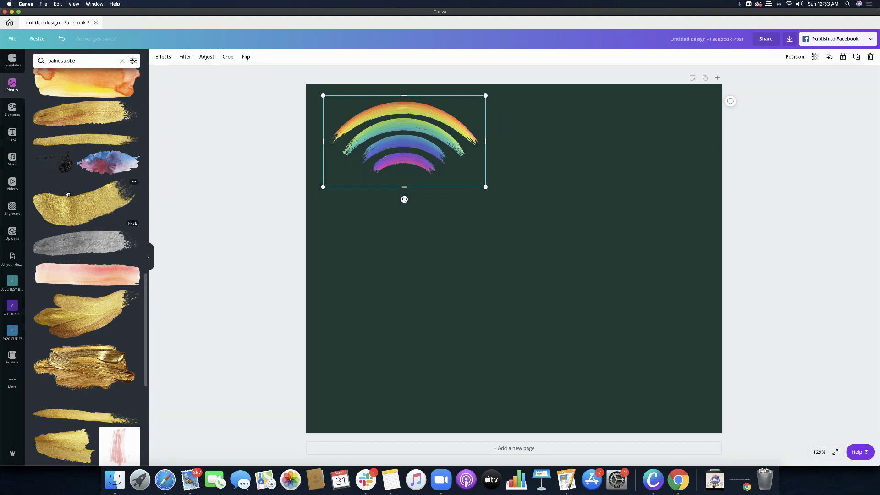
scroll(67, 193, "down", 3)
left_click(72, 202)
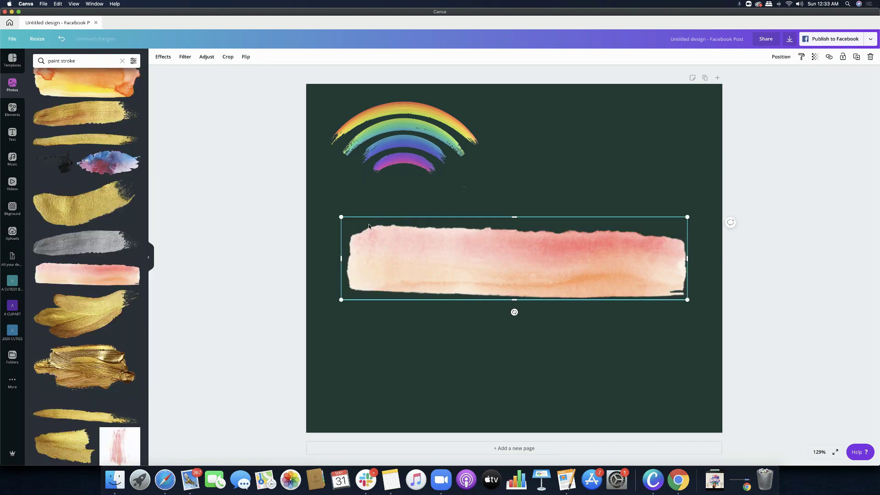
left_click_drag(340, 216, 517, 259)
left_click_drag(596, 275, 600, 141)
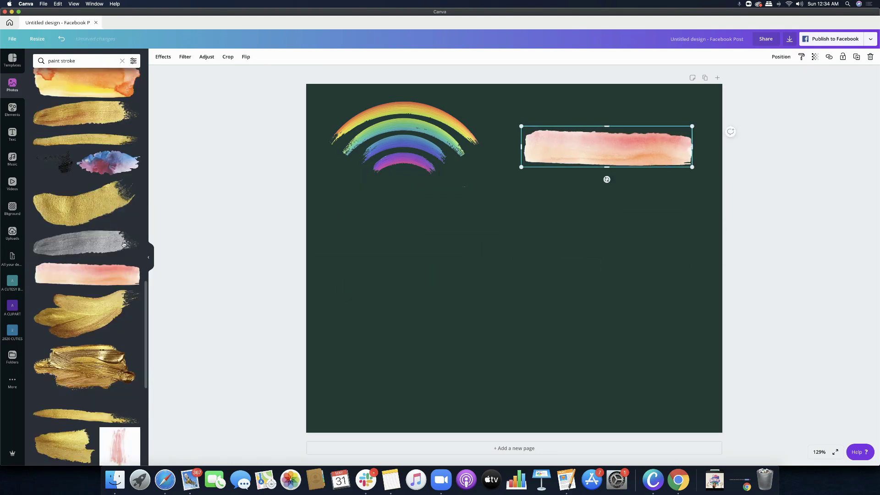
Add the thick metallic gold paint smear, scale it down and place it overlapping the pink stroke's lower right end.
scroll(123, 246, "down", 8)
left_click(125, 198)
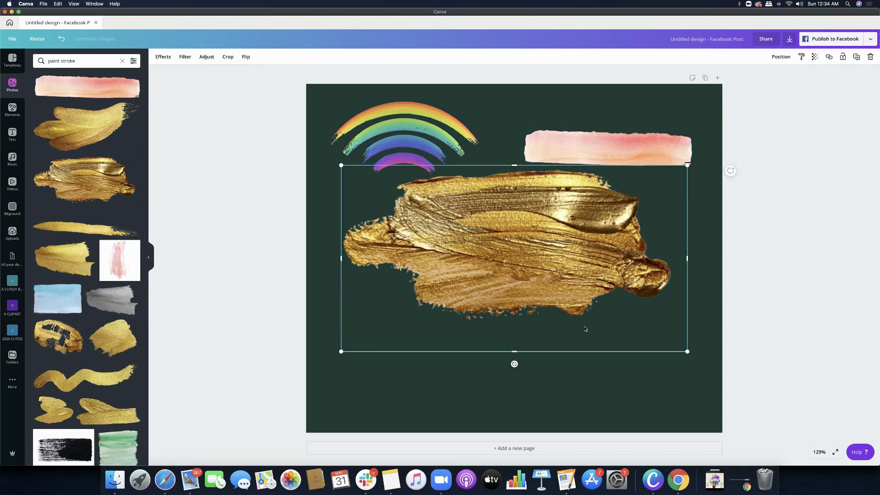
left_click_drag(689, 166, 480, 275)
mouse_move(424, 295)
left_mouse_down()
mouse_move(613, 208)
mouse_move(673, 151)
mouse_move(668, 162)
left_mouse_up()
Add the red painted heart from the paint stroke results, scale it down and place it below the rainbow.
scroll(63, 323, "down", 12)
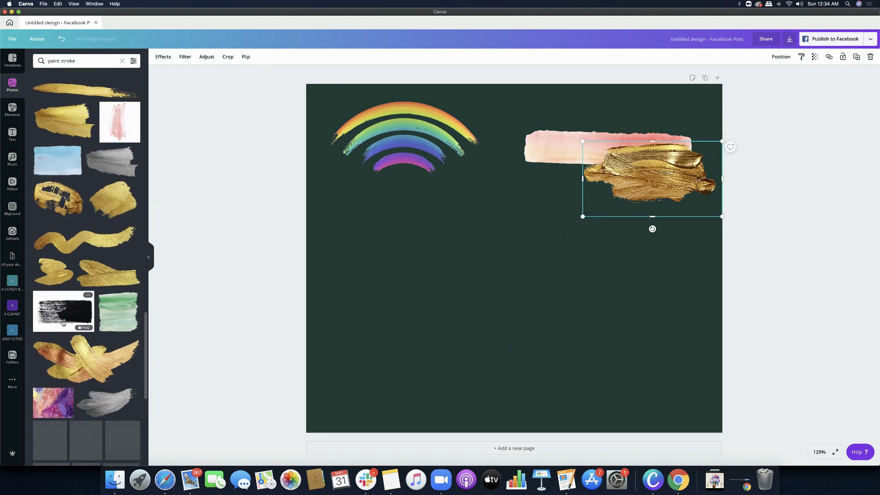
scroll(63, 324, "down", 10)
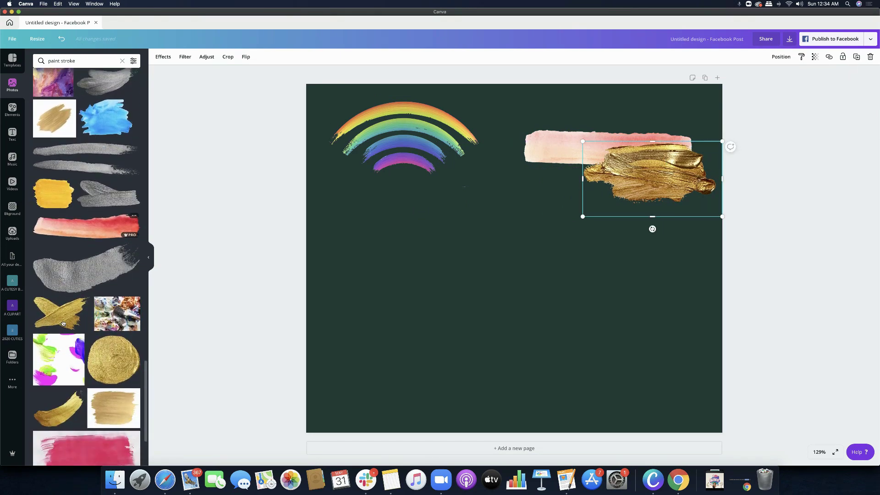
scroll(63, 323, "down", 10)
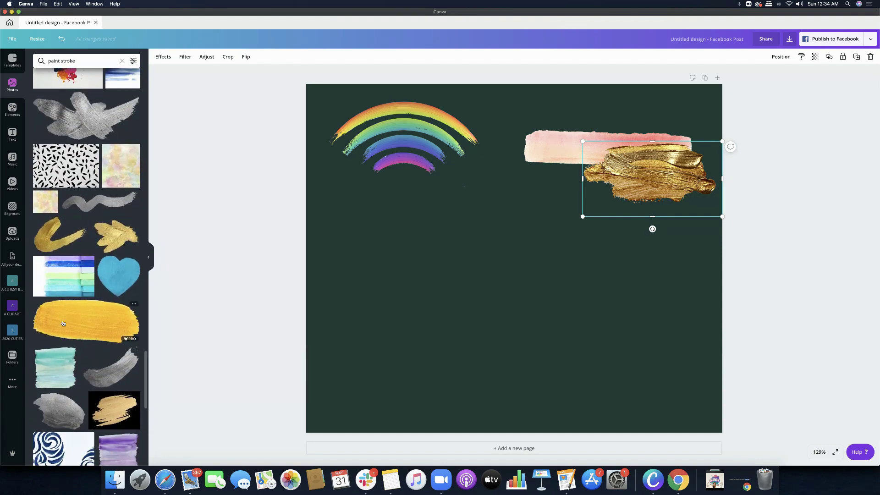
scroll(63, 323, "down", 7)
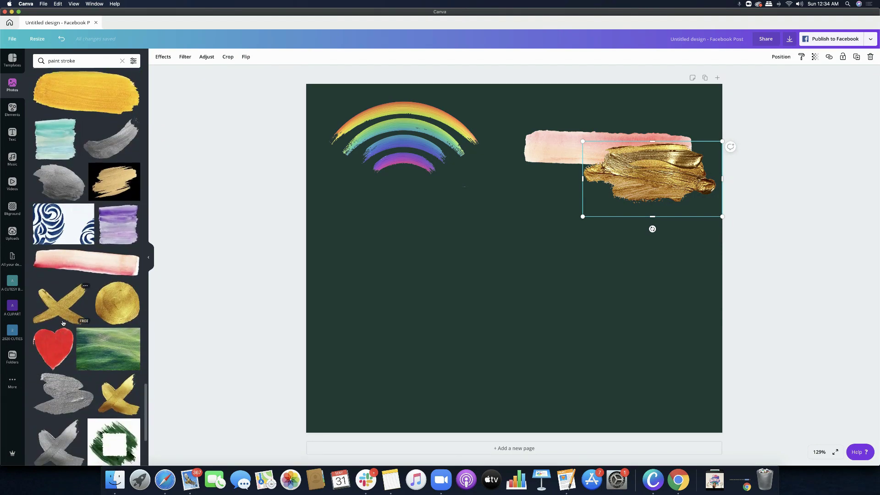
left_click(63, 326)
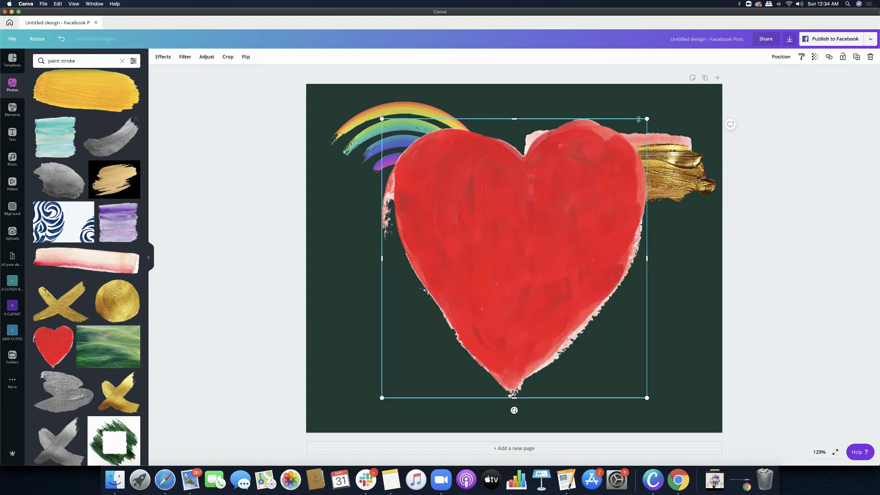
left_click_drag(644, 120, 467, 303)
left_click_drag(425, 345, 367, 229)
Search the photo library for "tape".
scroll(86, 300, "down", 6)
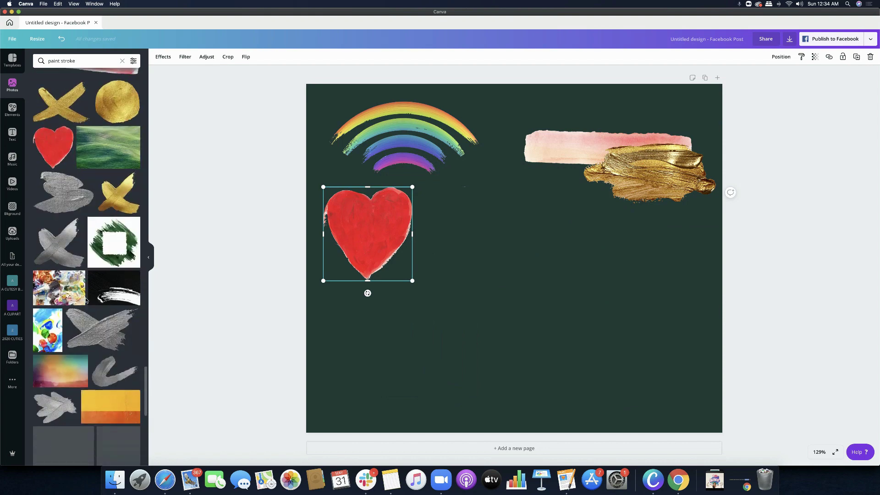
left_click(81, 59)
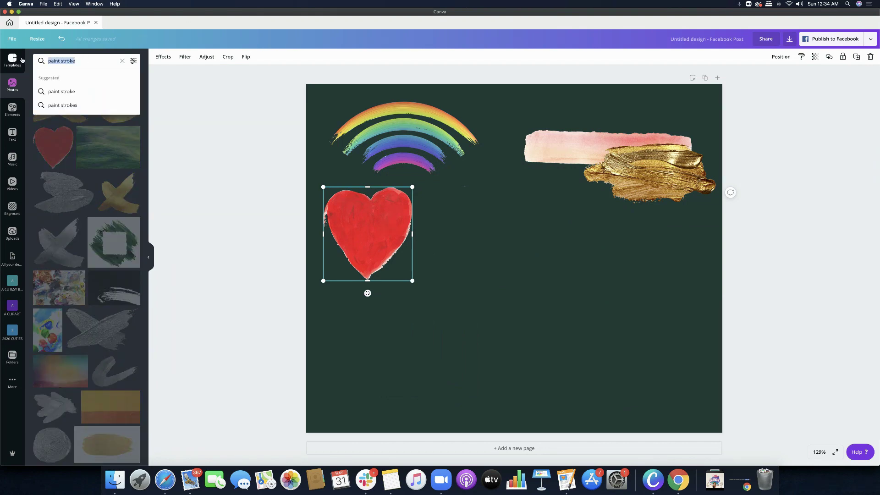
type("tape")
key("Return")
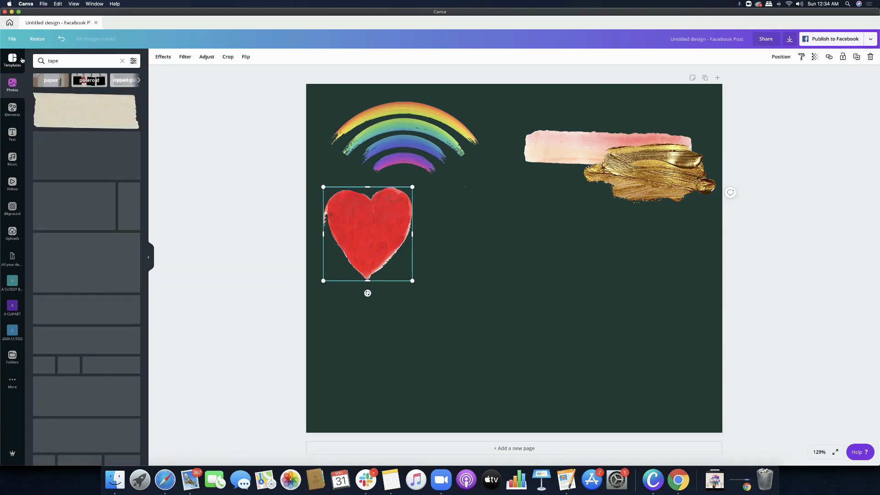
Look through the tape results for decorative tape strips with transparent backgrounds.
scroll(64, 233, "down", 8)
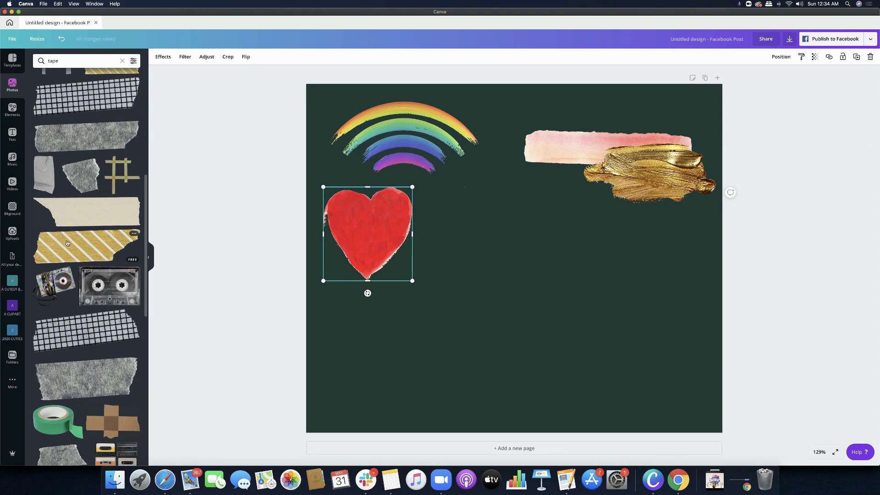
left_click_drag(66, 243, 65, 241)
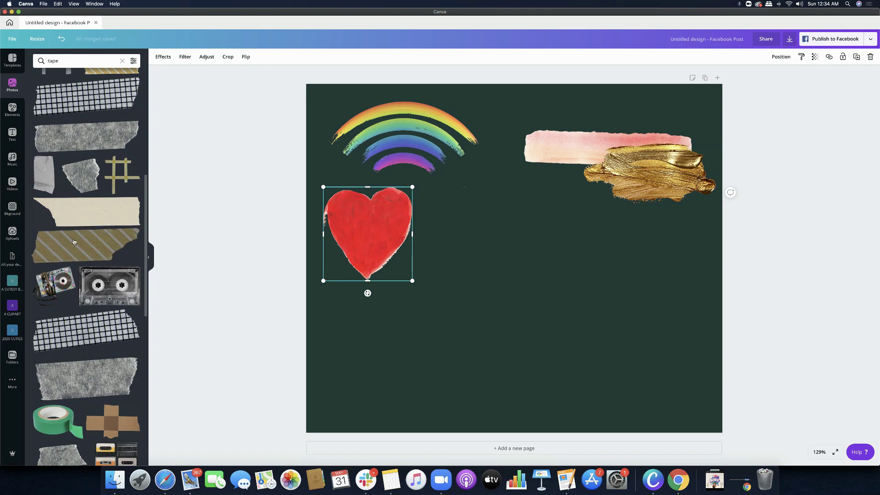
scroll(74, 242, "down", 20)
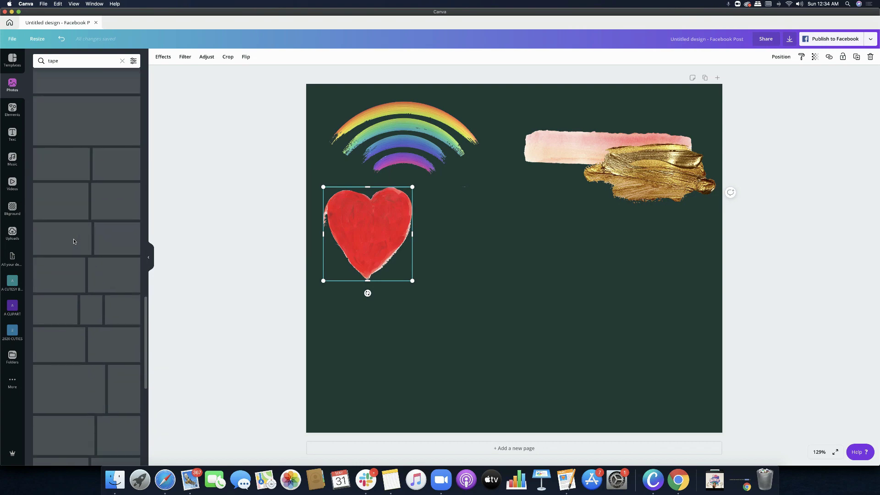
scroll(71, 317, "down", 3)
scroll(71, 326, "down", 10)
scroll(56, 350, "up", 2)
scroll(77, 164, "up", 9)
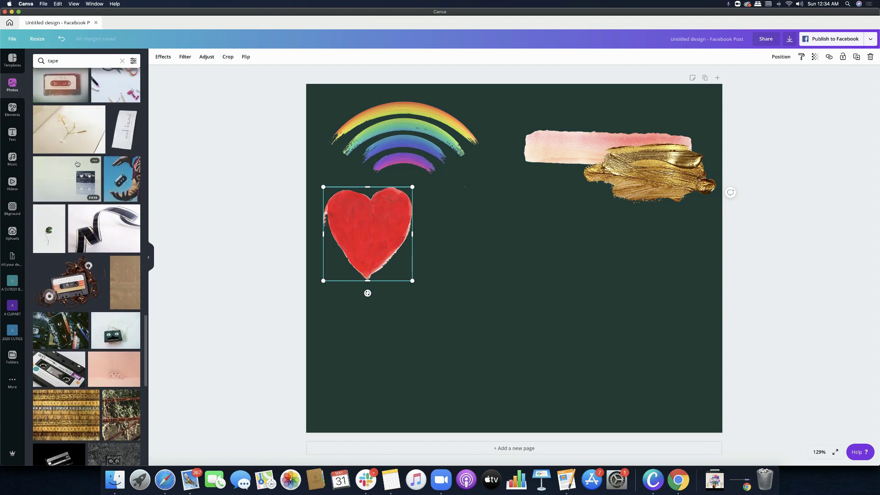
scroll(77, 164, "up", 10)
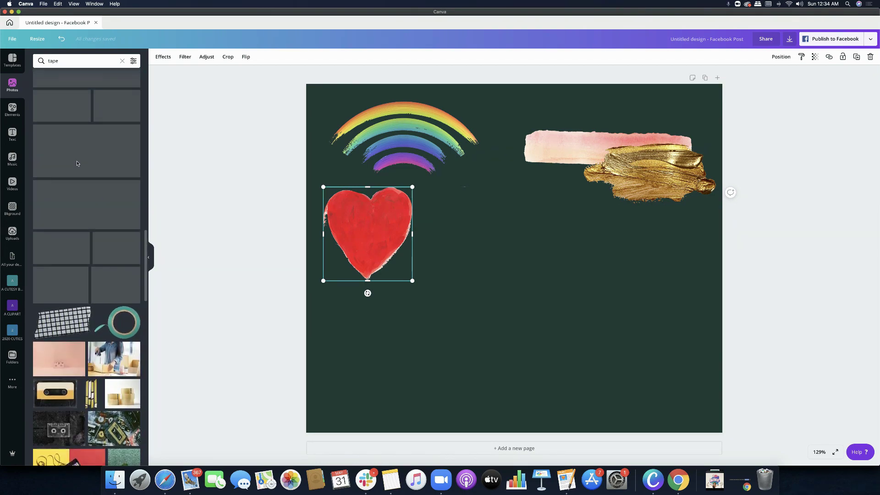
Search the photo library for "washi tape" and look through the results.
left_click(38, 55)
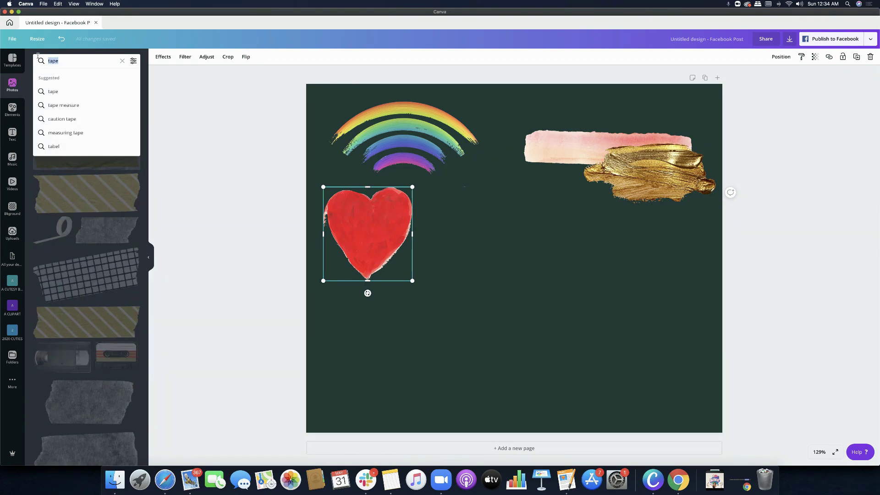
type("washi")
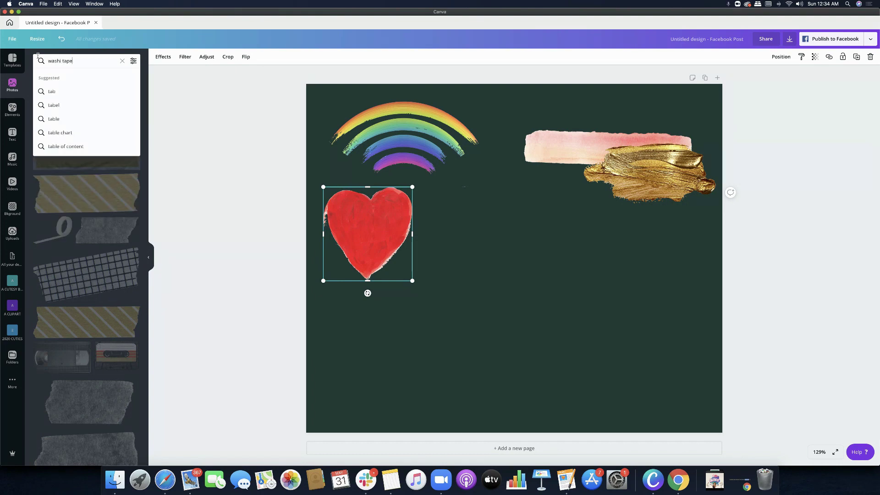
key("Return")
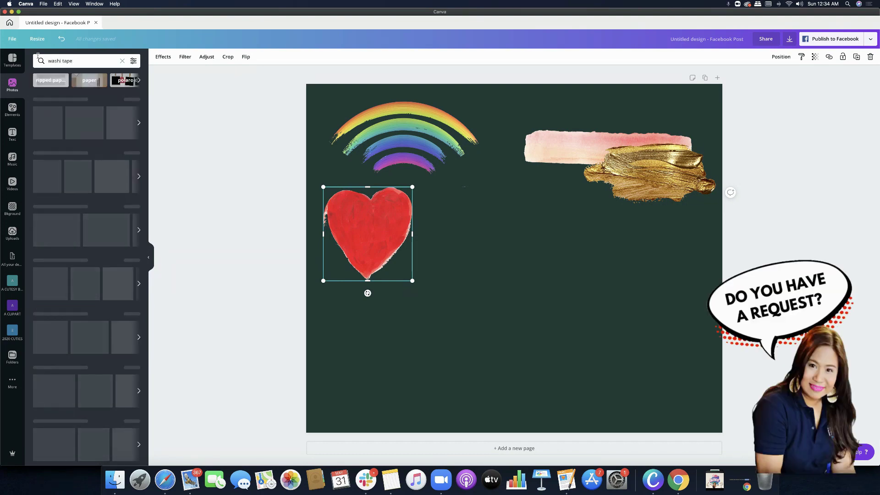
scroll(66, 223, "down", 15)
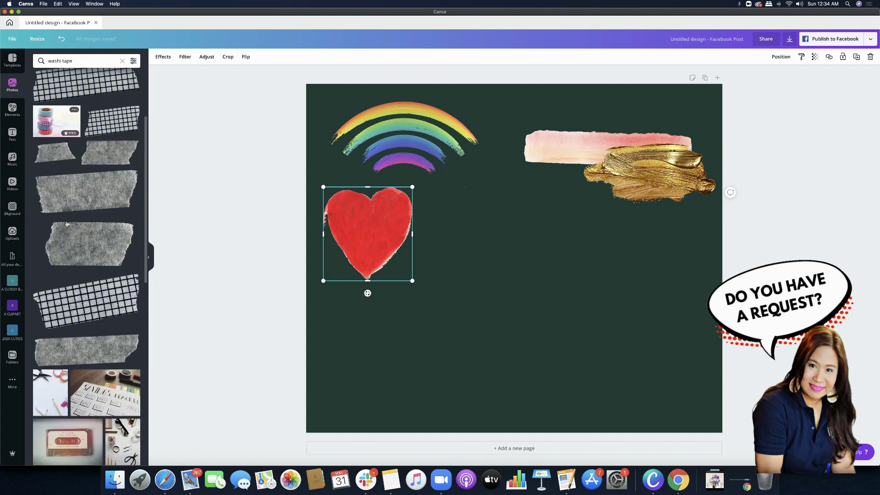
scroll(67, 223, "up", 5)
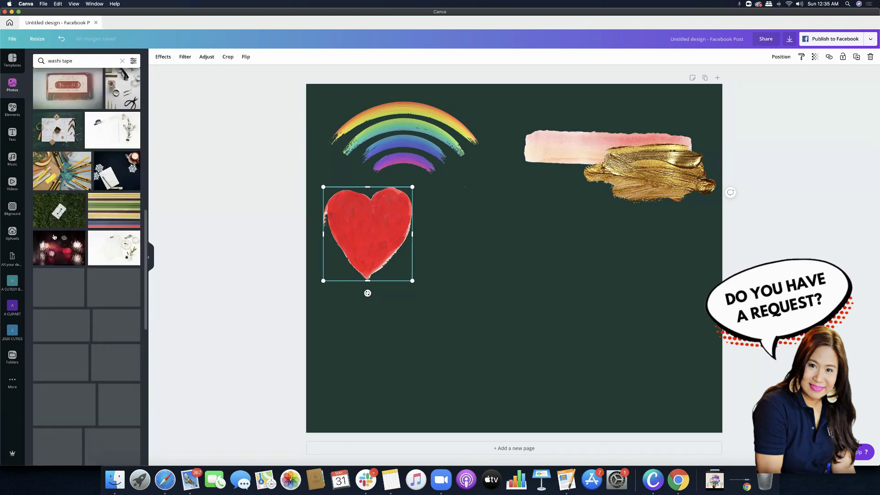
Change the photo search to "paper tape".
double_click(61, 60)
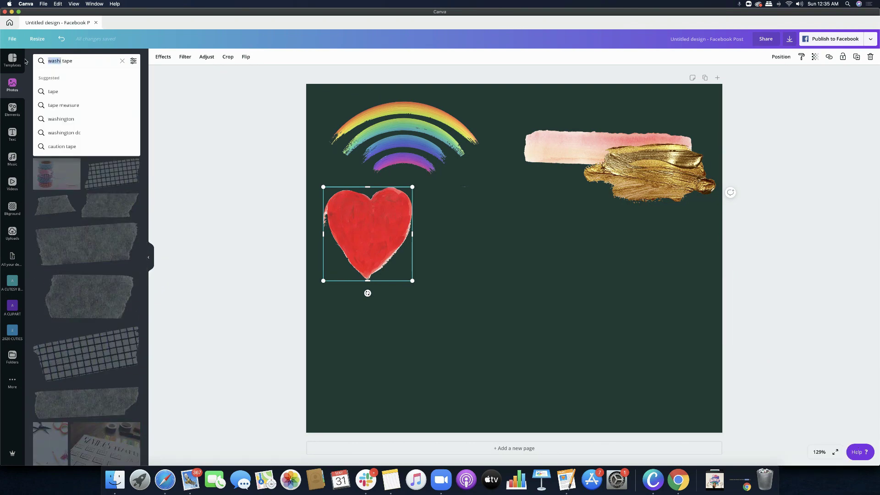
type("paper")
key("Return")
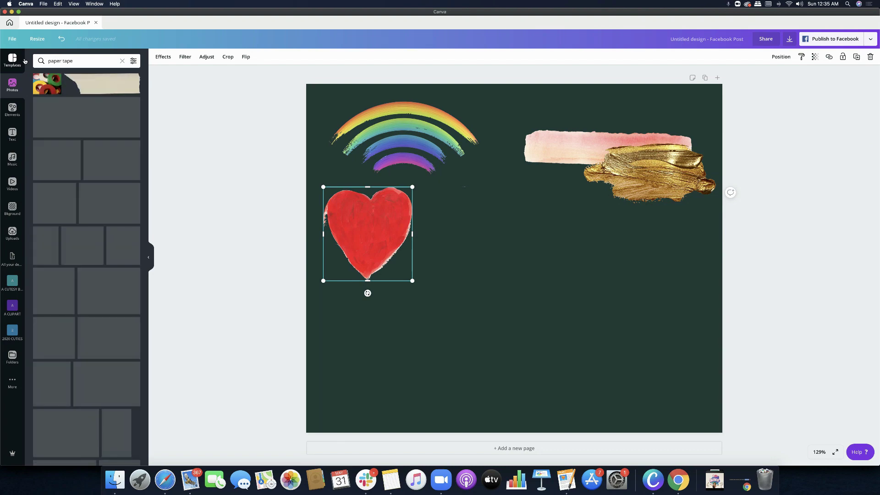
Add the gold tape strip with white diagonal stripes, scale it to half size and place it right of the heart.
left_click(83, 119)
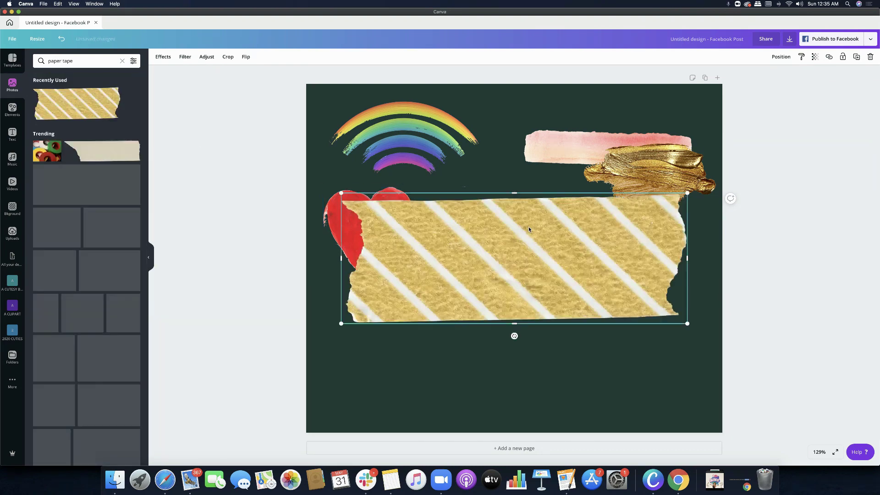
left_click_drag(343, 195, 515, 256)
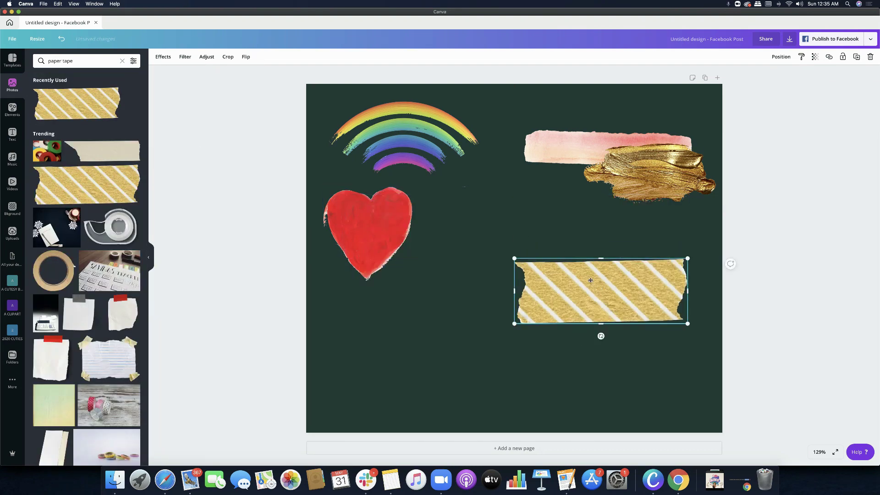
left_click_drag(598, 285, 556, 249)
Look over the remaining paper tape results and search the photo library for "torn paper".
scroll(124, 240, "down", 15)
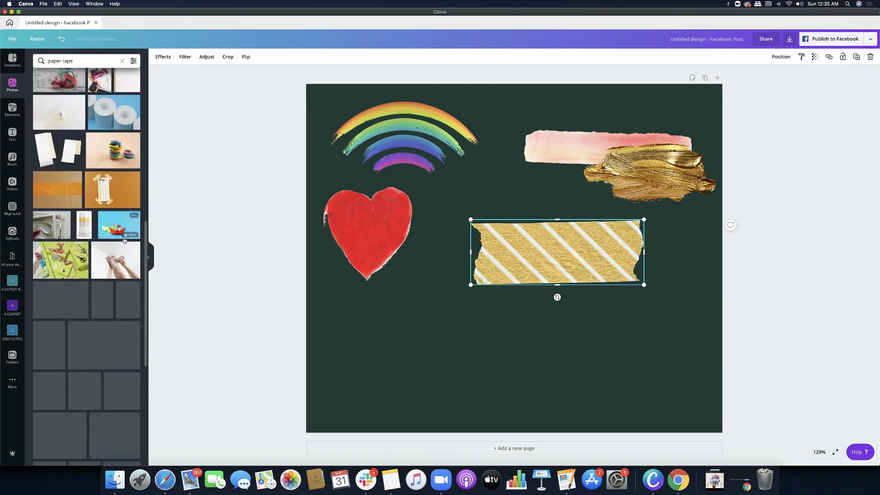
scroll(123, 240, "up", 15)
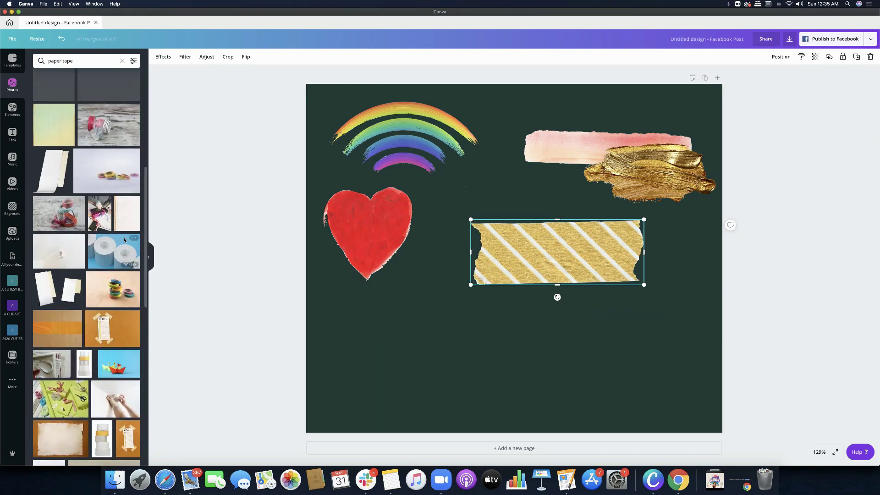
double_click(62, 61)
key("super+a")
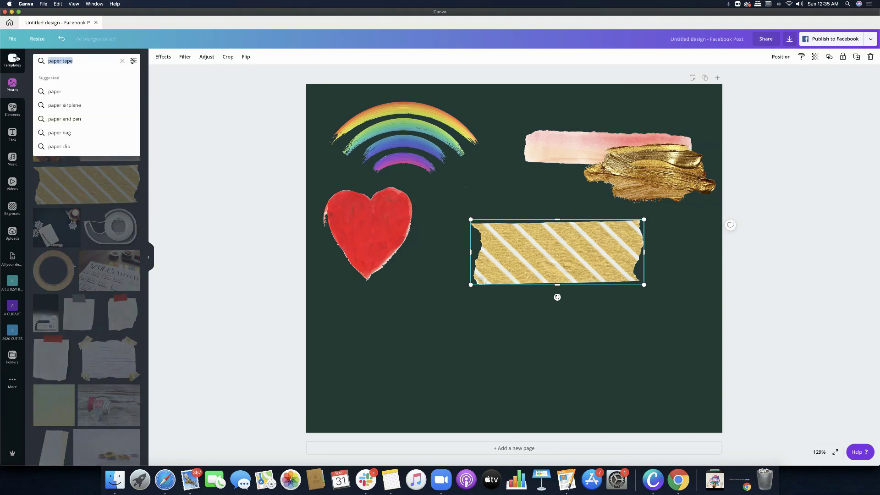
type("torn paper")
key("Return")
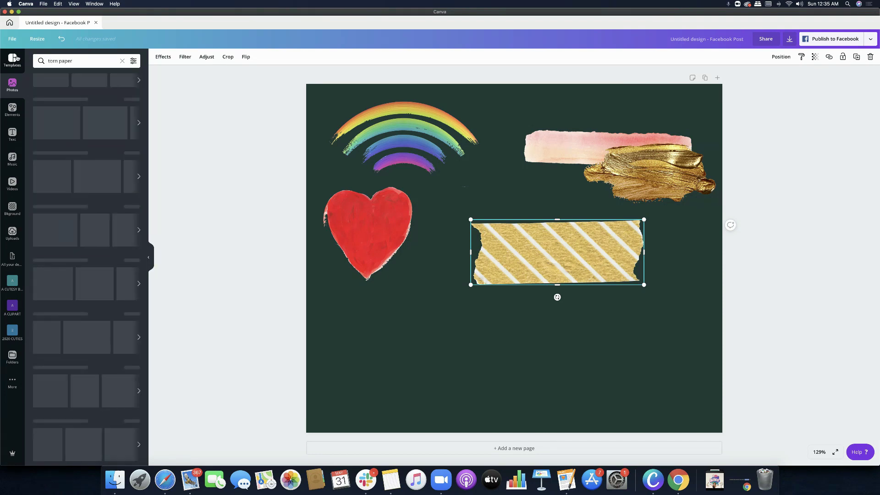
Add the white torn grid paper along the page's bottom edge and enlarge it to span the full page width.
scroll(65, 183, "down", 10)
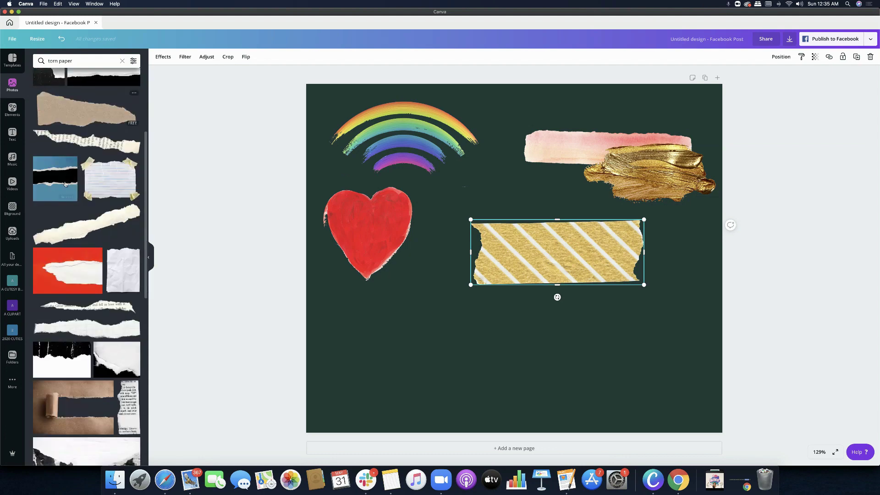
left_click_drag(99, 143, 466, 410)
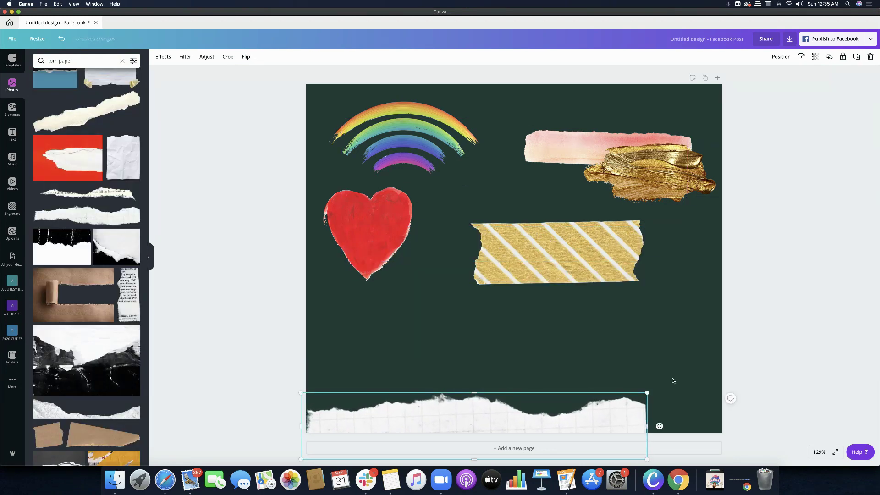
left_click_drag(650, 394, 738, 375)
left_click_drag(653, 425, 643, 441)
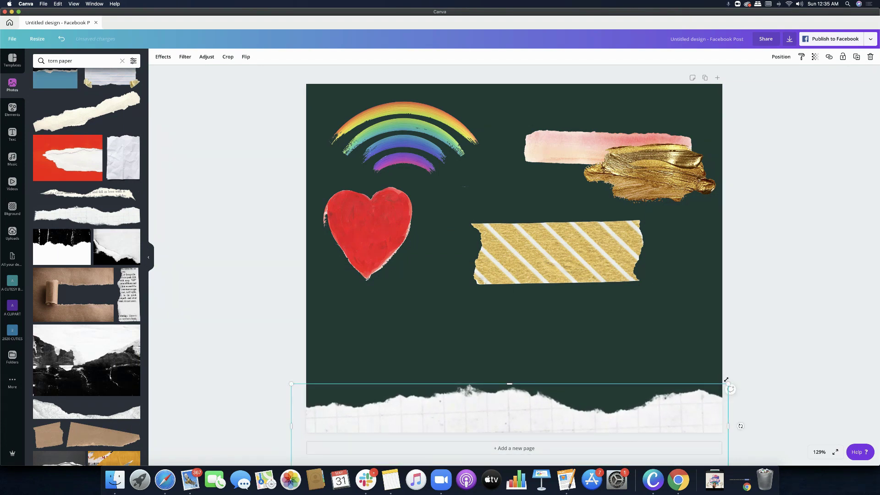
Add the brown torn paper photo with the rolled strip and enlarge it to cover the page.
left_click(73, 294)
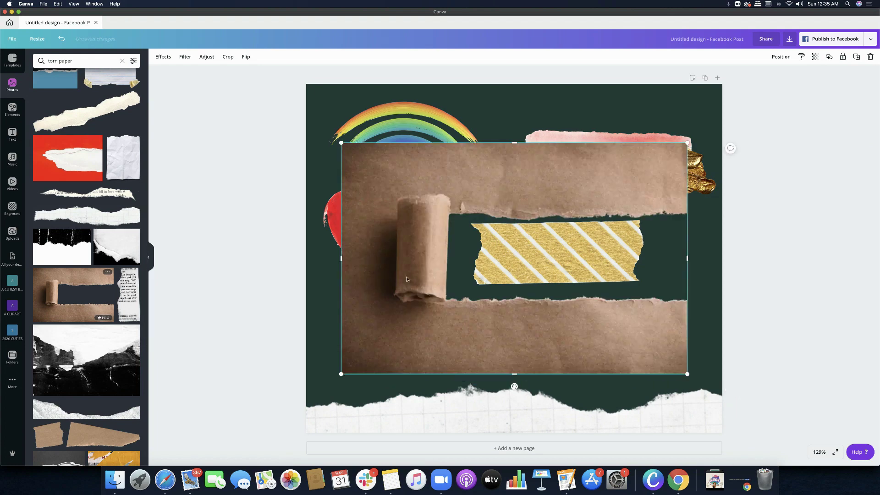
left_click_drag(396, 220, 362, 158)
left_click_drag(652, 317, 825, 431)
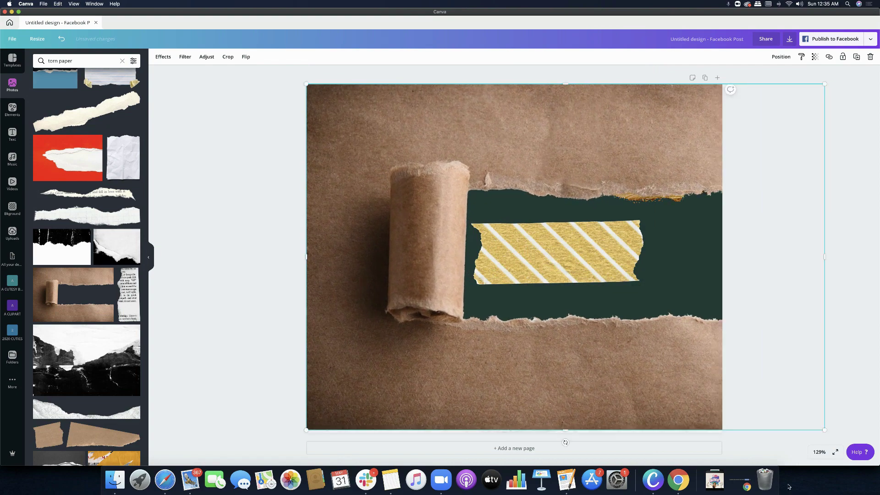
left_click_drag(616, 153, 606, 152)
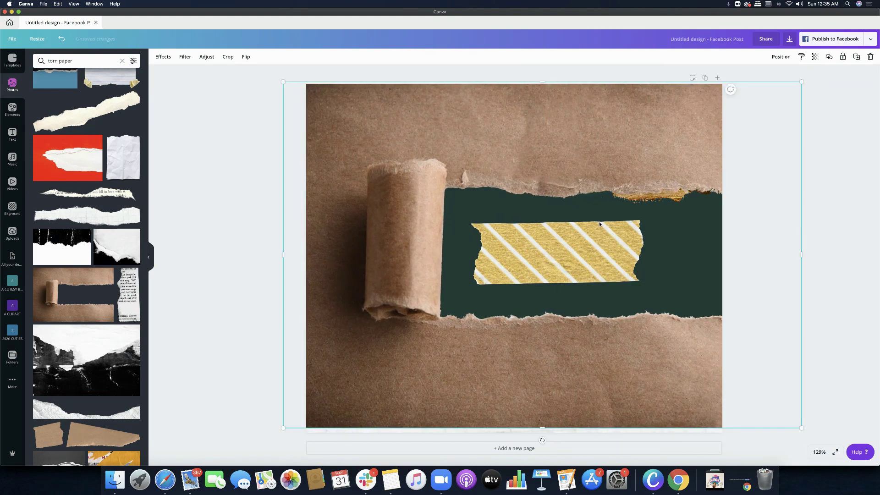
Delete the gold tape, heart, rainbow and brush strokes, leaving the brown torn paper placed over the green page.
key("ctrl+z")
left_click(560, 245)
key("super+z")
key("super+z")
key("super+z")
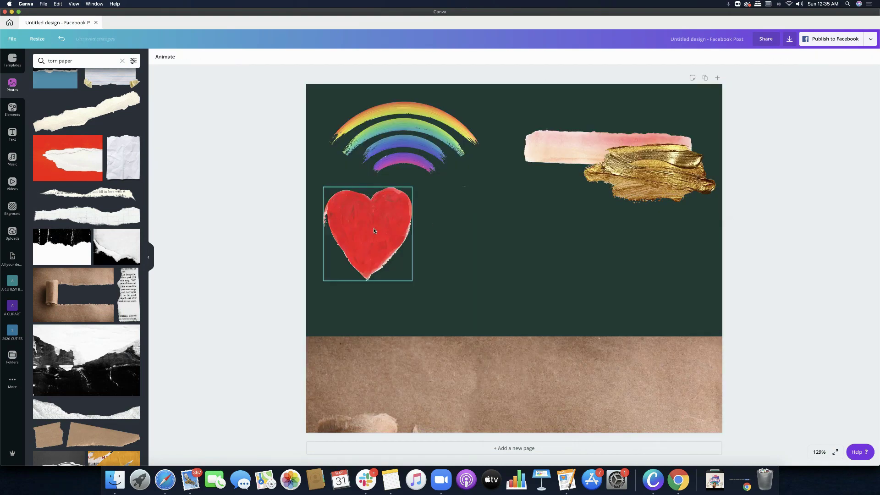
key("super+z")
key("super+z")
key("super+z")
key("super+z")
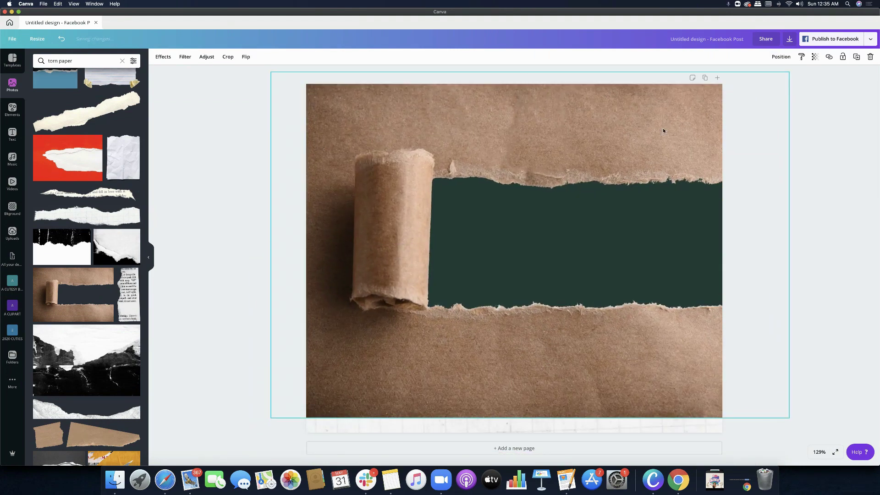
Delete the brown torn paper photo from the page.
left_click(829, 220)
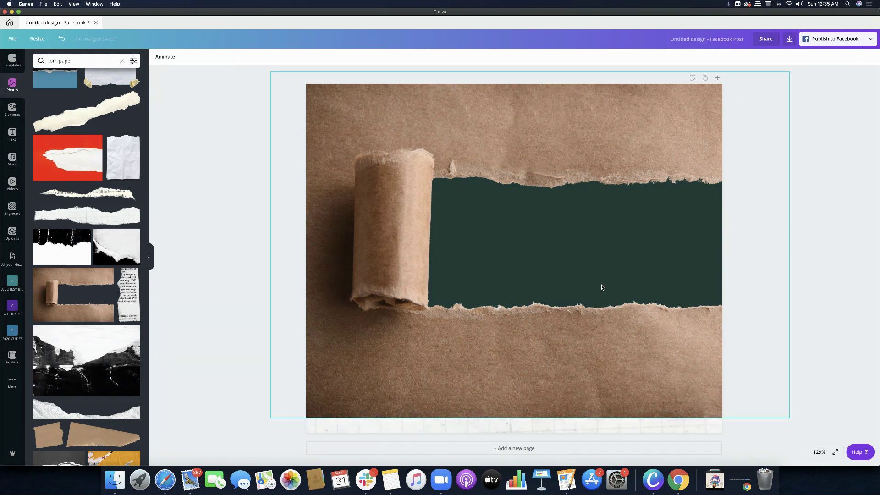
left_click(375, 233)
key("Delete")
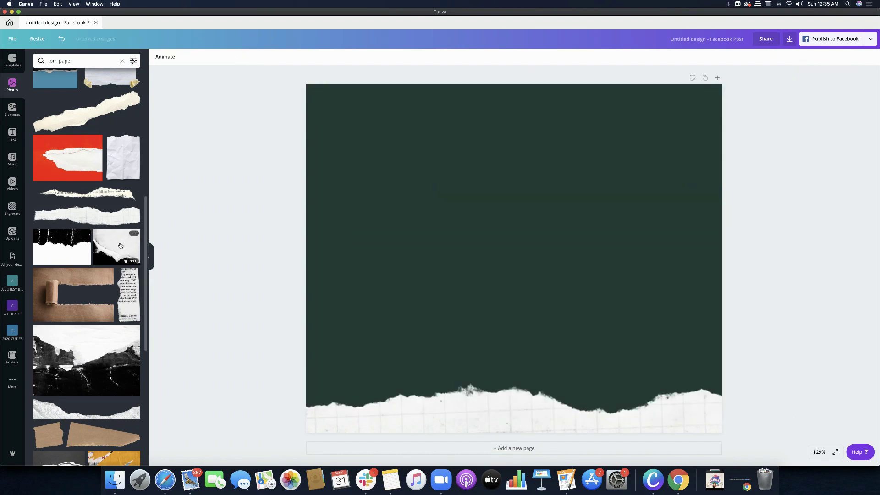
Replace the white torn strip with the black-and-white torn paper photo, enlarged past the page width and shifted up over the upper half.
left_click(117, 247)
left_click_drag(557, 295, 522, 255)
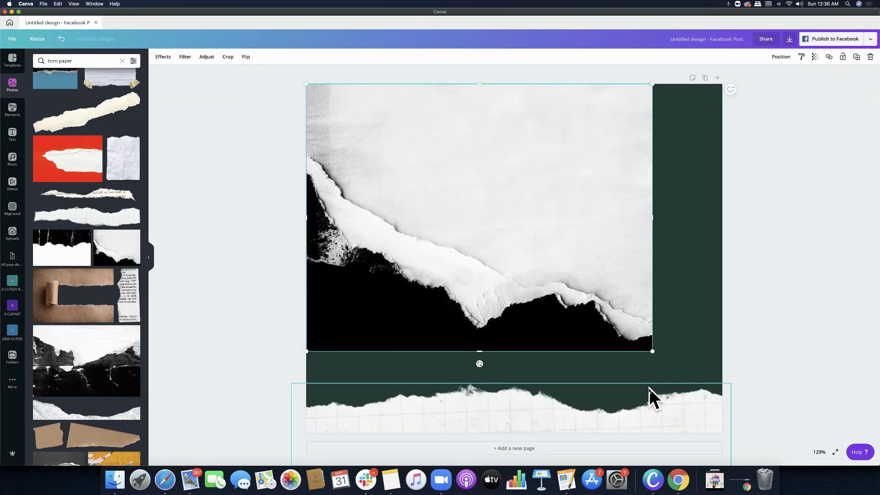
left_click(625, 420)
key("Delete")
left_click(636, 305)
left_click_drag(653, 351, 748, 460)
left_click_drag(651, 317, 646, 157)
Set the page background colour to black to match the torn paper photo.
left_click(580, 356)
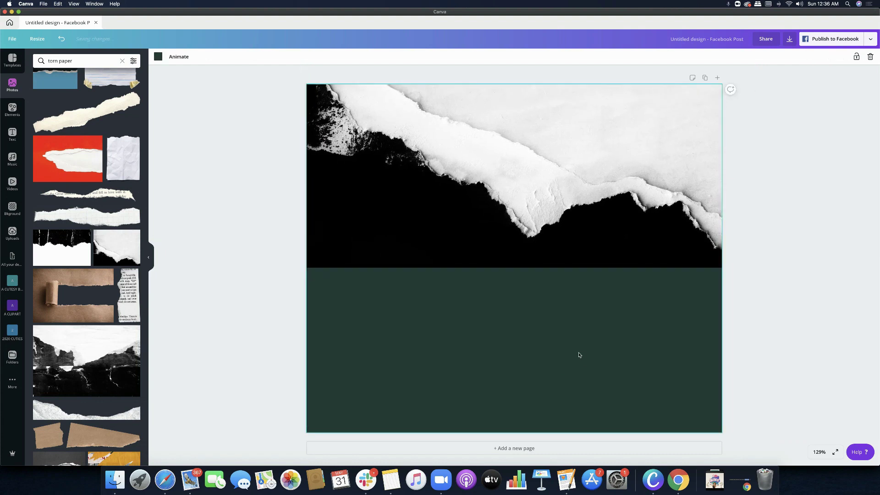
left_click(158, 56)
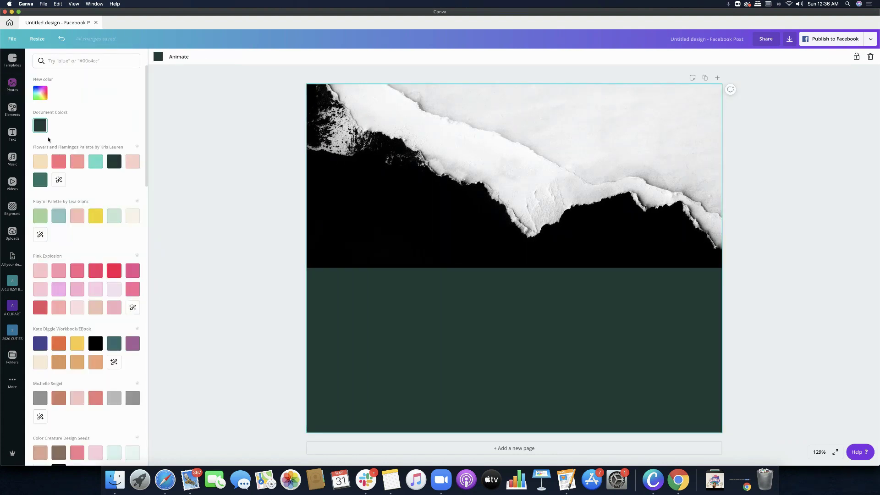
left_click(96, 344)
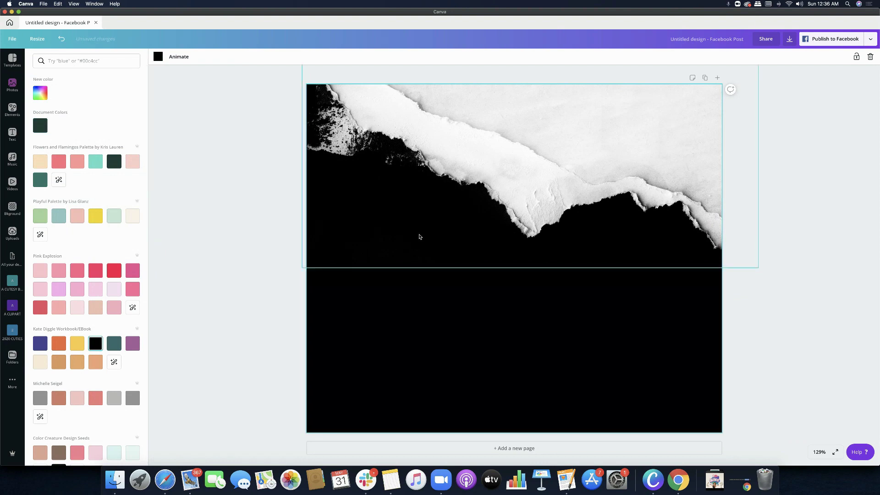
left_click(799, 298)
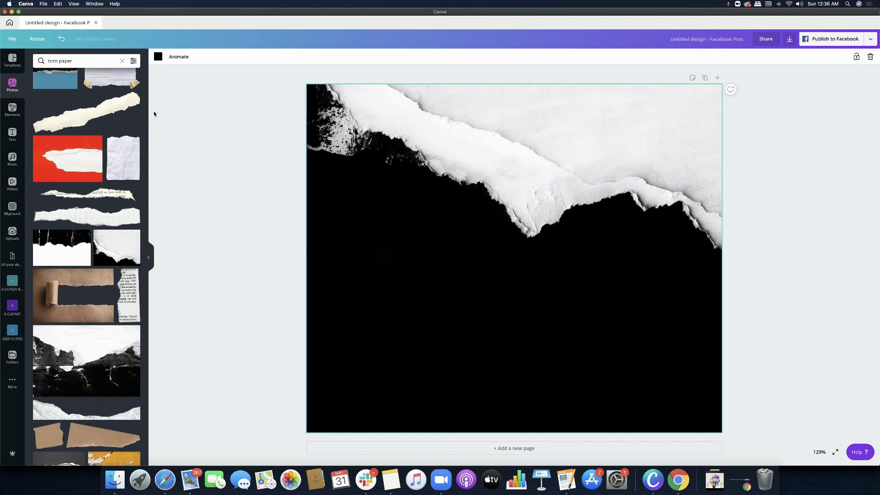
Search the photo library for "polaroid".
left_click(96, 60)
key("super+a")
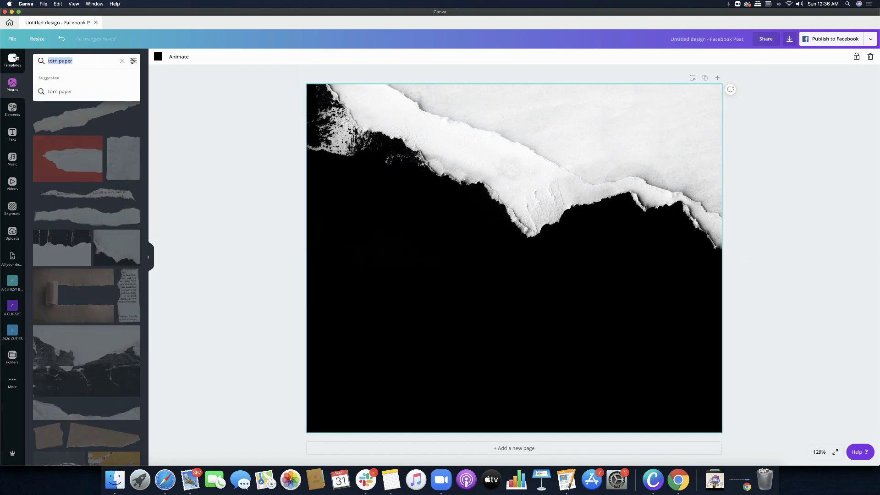
type("polaroid")
key("Return")
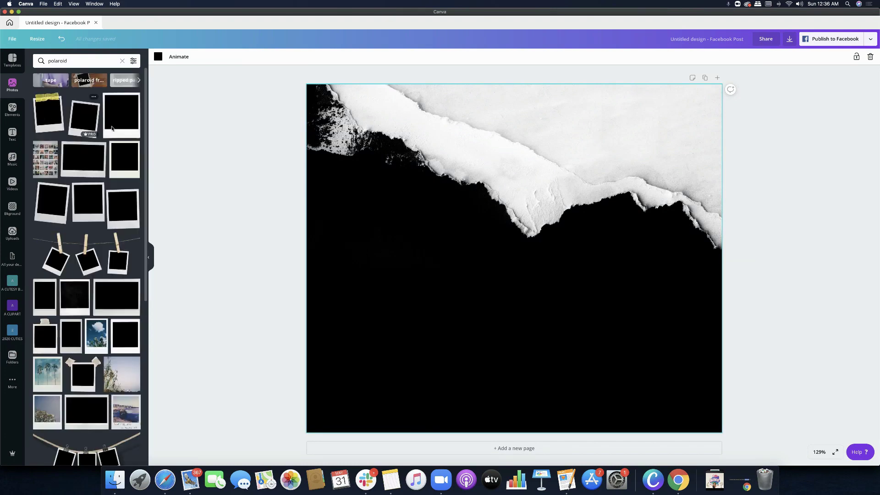
Add the yellow-taped polaroid and the tilted plain polaroid, scale both down and place them side by side in the page's upper right.
left_click(53, 120)
left_click_drag(686, 140, 544, 237)
mouse_move(543, 380)
left_mouse_down()
mouse_move(591, 409)
mouse_move(548, 368)
left_mouse_up()
left_click_drag(499, 332, 650, 179)
left_click_drag(694, 226, 651, 188)
left_click_drag(621, 156, 657, 153)
left_click_drag(535, 94, 516, 91)
left_click(173, 169)
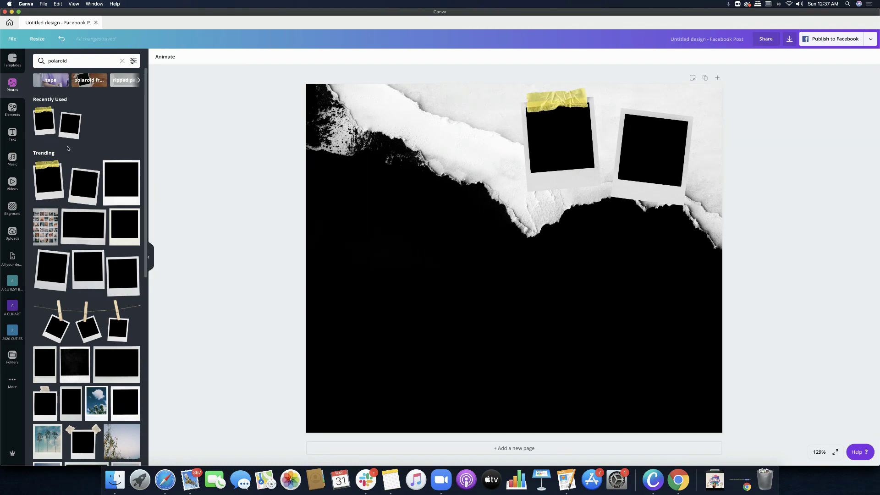
Change the photo search to "gold+metallic+brushstroke".
left_click(74, 61)
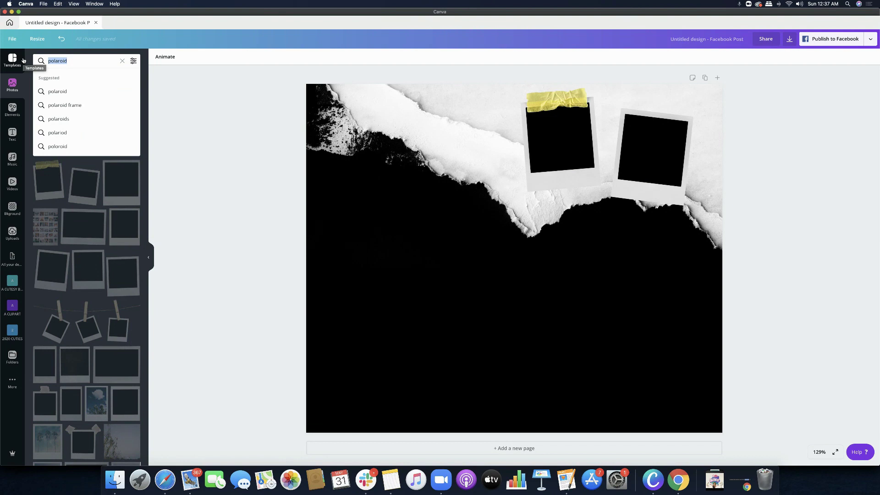
type("gold")
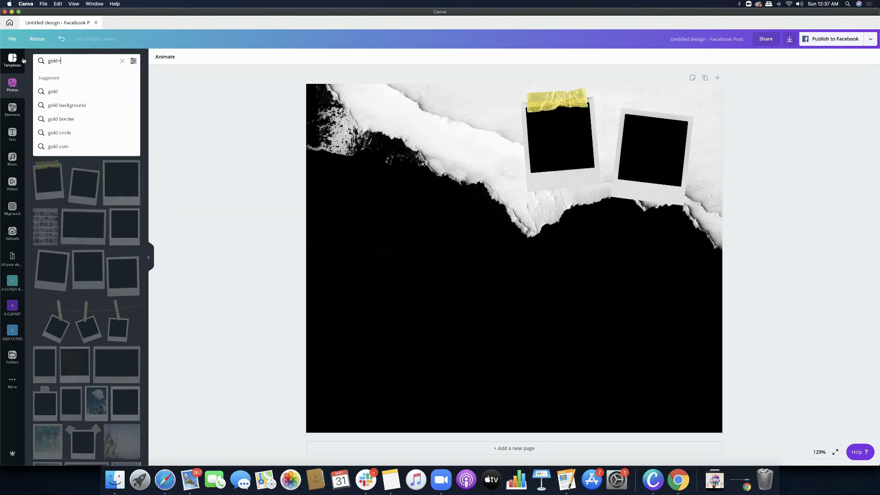
type("+meta")
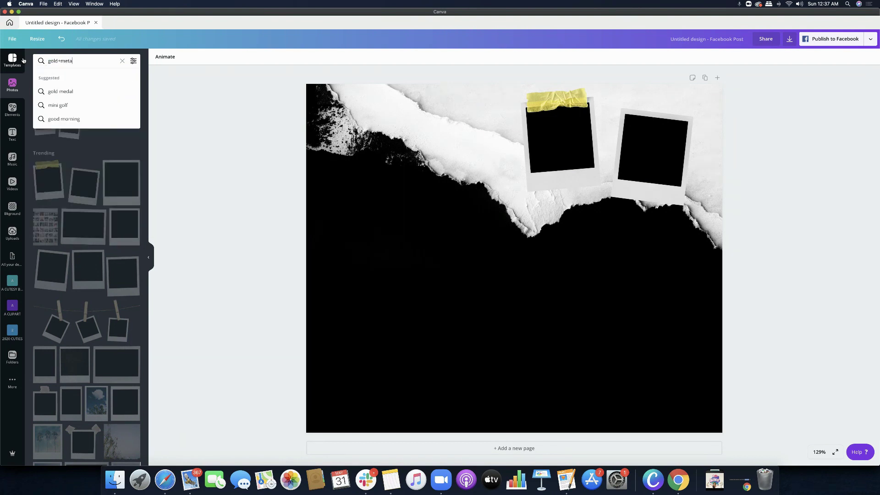
type("llic ")
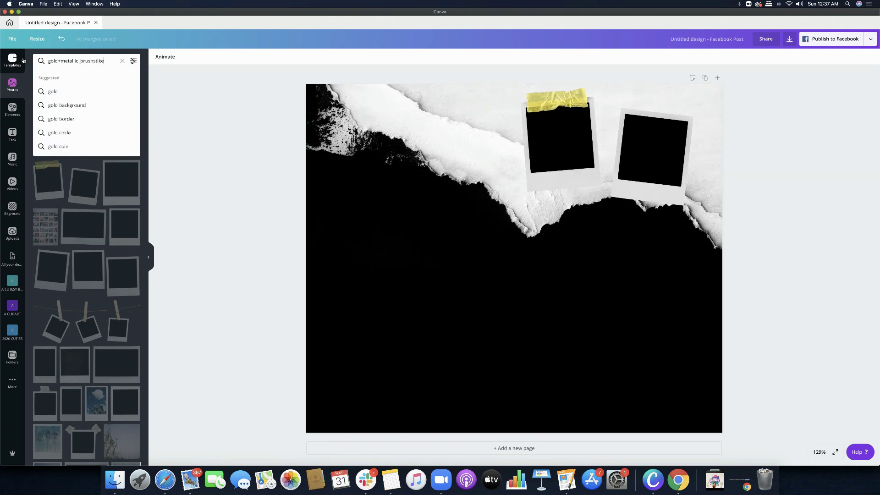
type("brushstike")
key("Return")
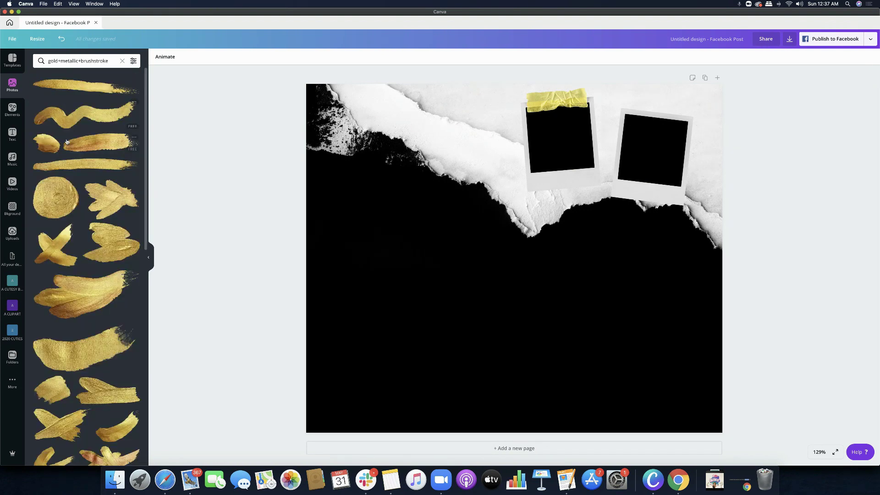
Add the rose gold brush stroke, scale it down and place it in the page's lower left.
scroll(66, 141, "down", 10)
scroll(66, 141, "down", 1)
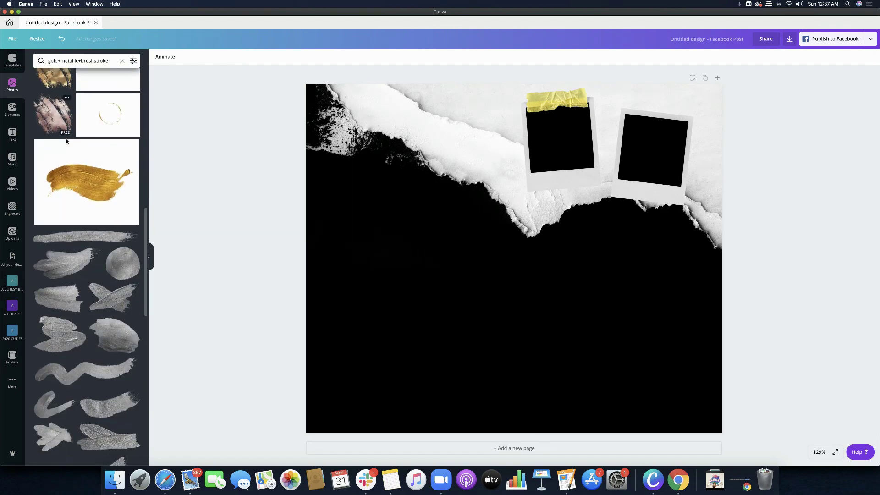
left_click(66, 141)
left_click_drag(489, 255, 429, 288)
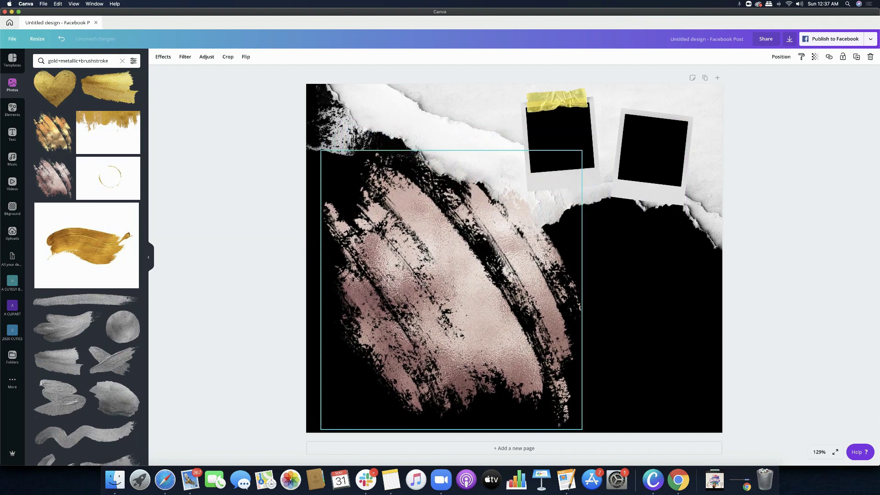
left_click_drag(580, 155, 507, 229)
left_click_drag(415, 330, 415, 313)
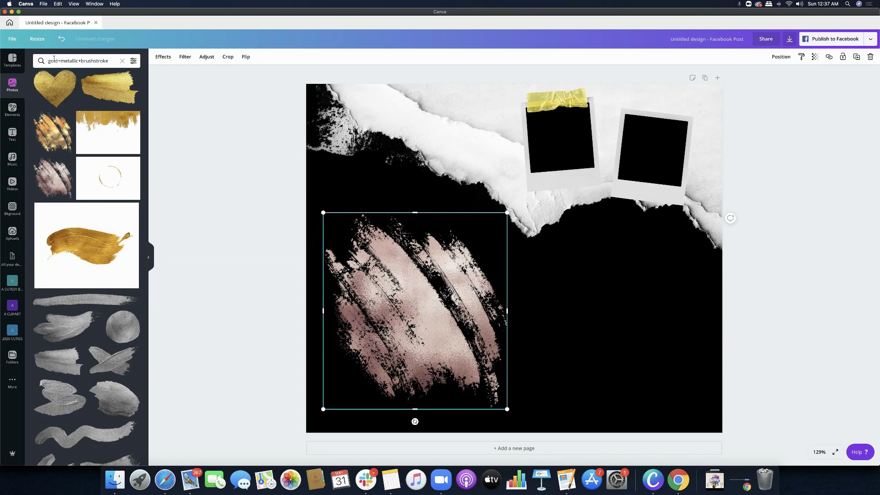
Add the photo of many gold brush strokes on black and place it over the lower part of the page.
scroll(70, 204, "down", 10)
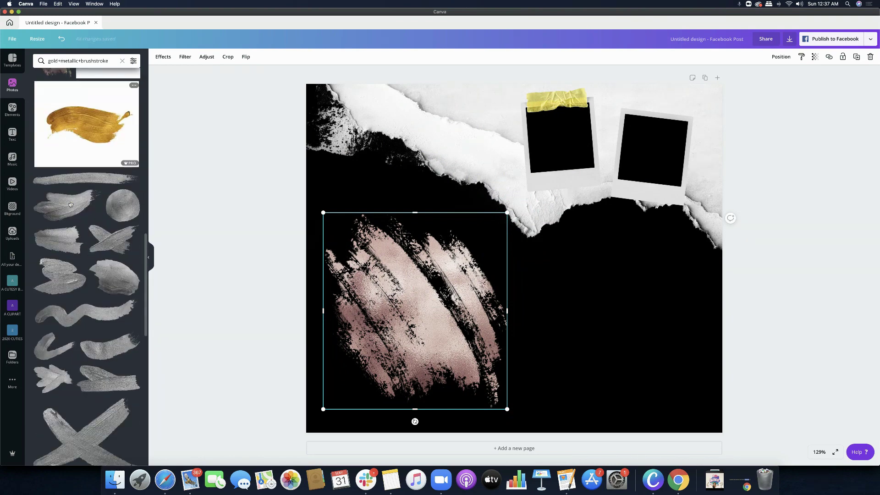
scroll(70, 204, "down", 15)
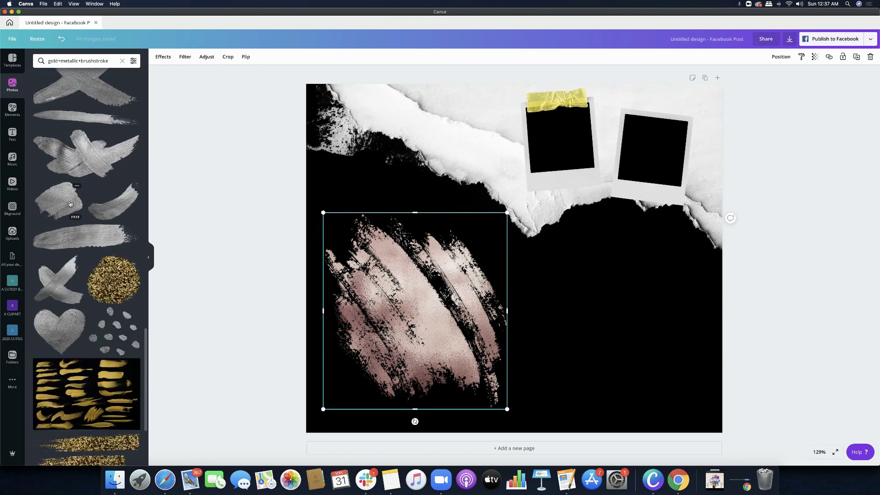
scroll(70, 204, "down", 5)
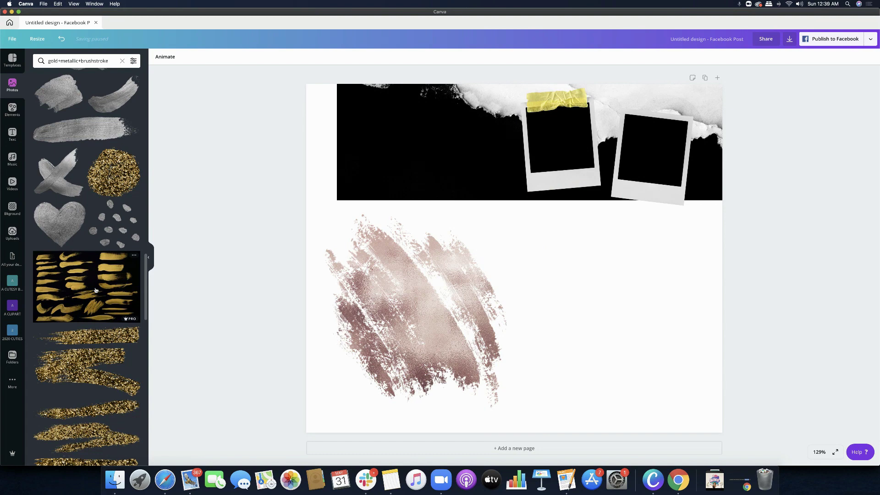
left_click(96, 290)
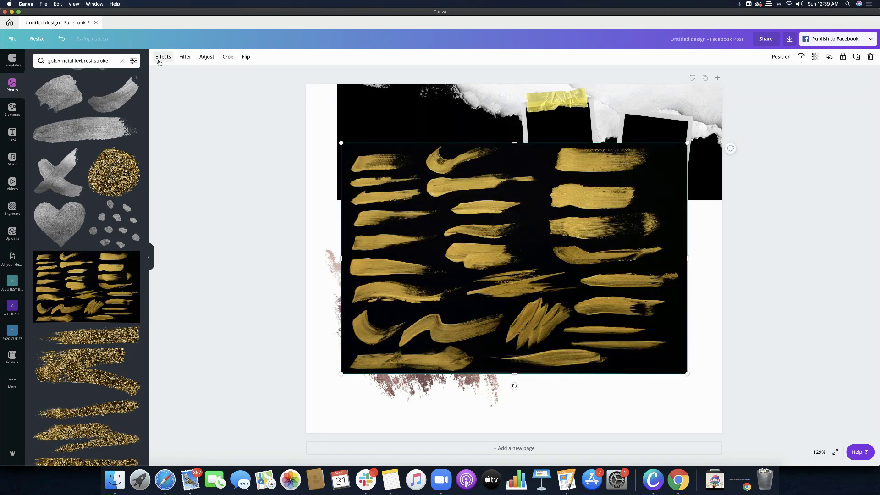
mouse_move(587, 264)
left_mouse_down()
mouse_move(592, 309)
mouse_move(600, 292)
left_mouse_up()
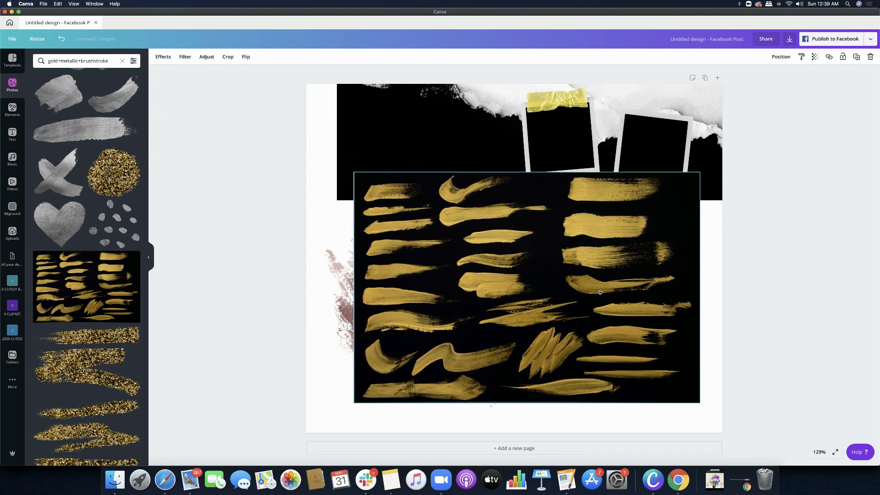
Try the Arctic, Amethyst, Trace, Micro and Cherry effects on the gold brush strokes photo.
left_click(162, 57)
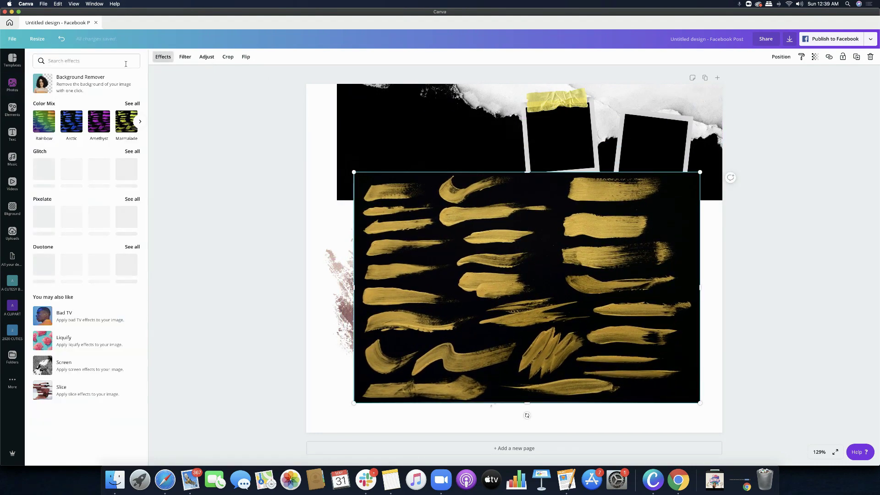
left_click(71, 124)
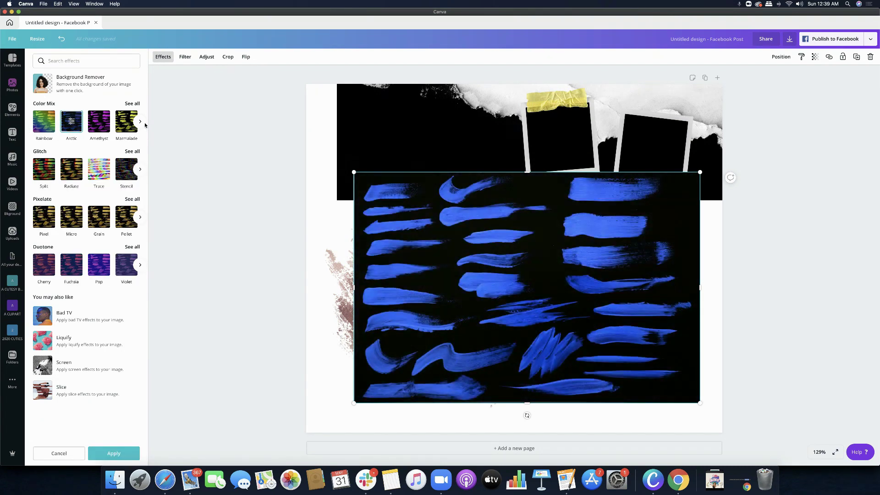
left_click(98, 122)
left_click(108, 169)
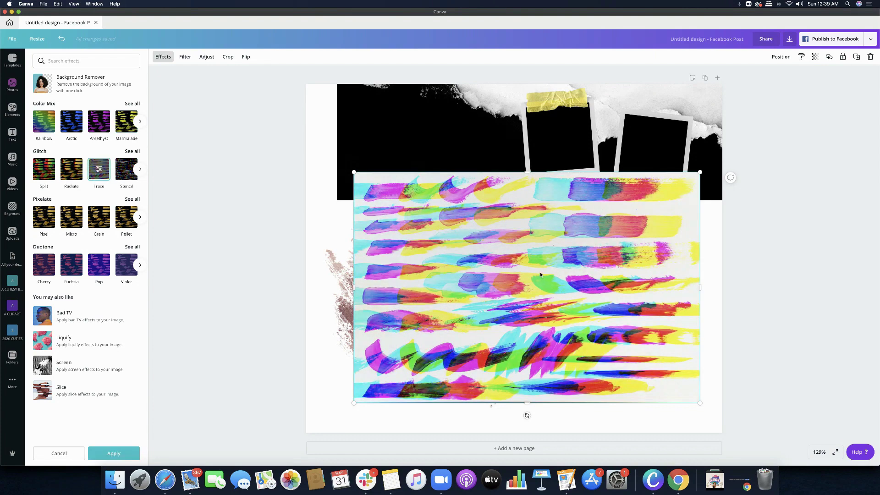
left_click(71, 216)
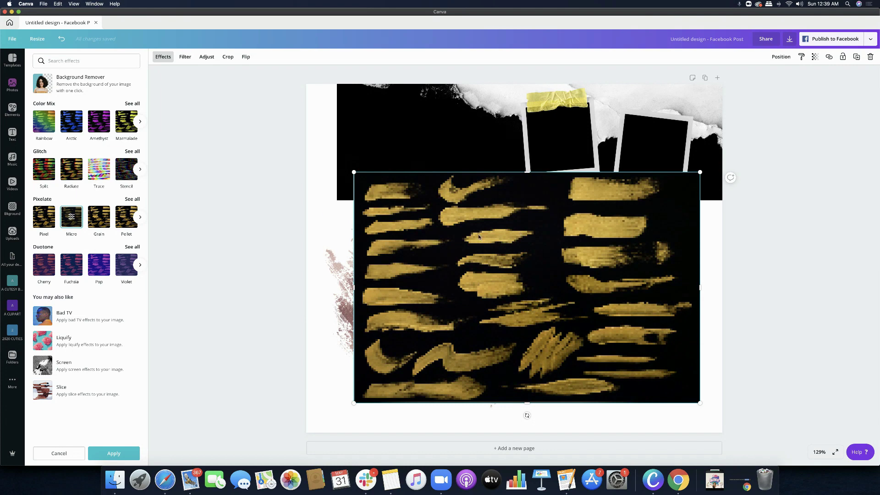
left_click(54, 261)
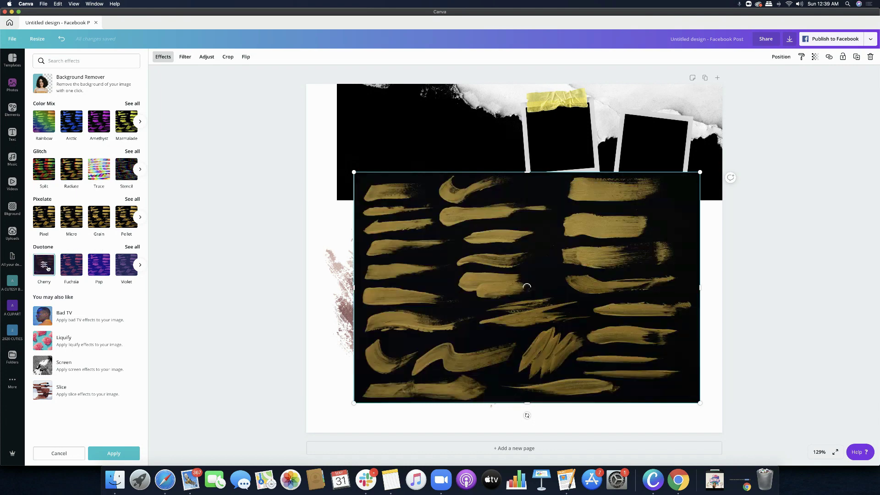
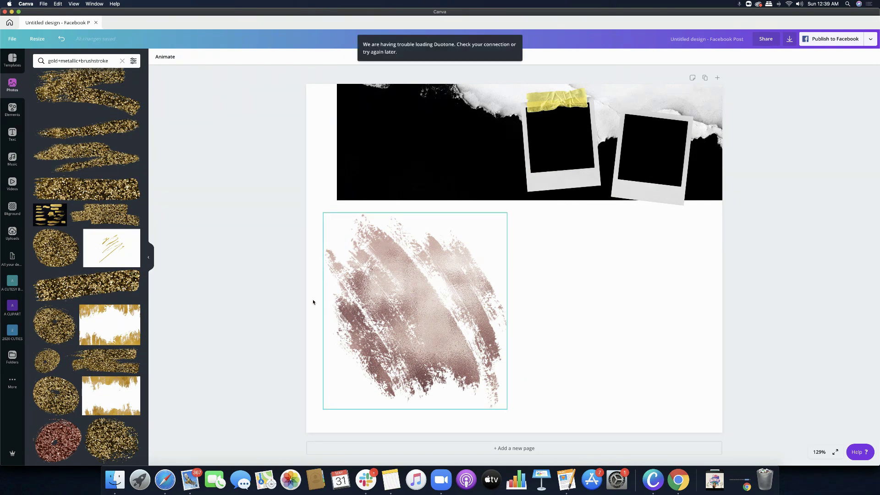
Look over the remaining metallic results and move the black-and-white torn paper left to span the full page width.
scroll(83, 322, "down", 10)
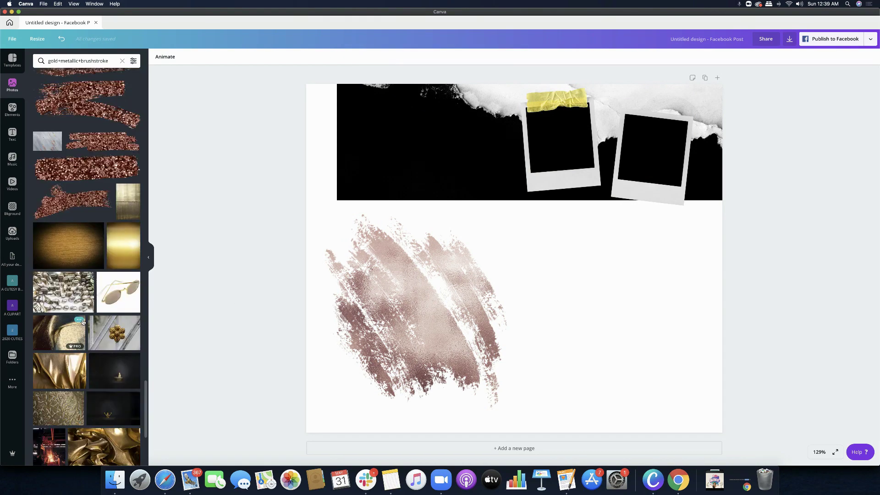
scroll(84, 322, "down", 5)
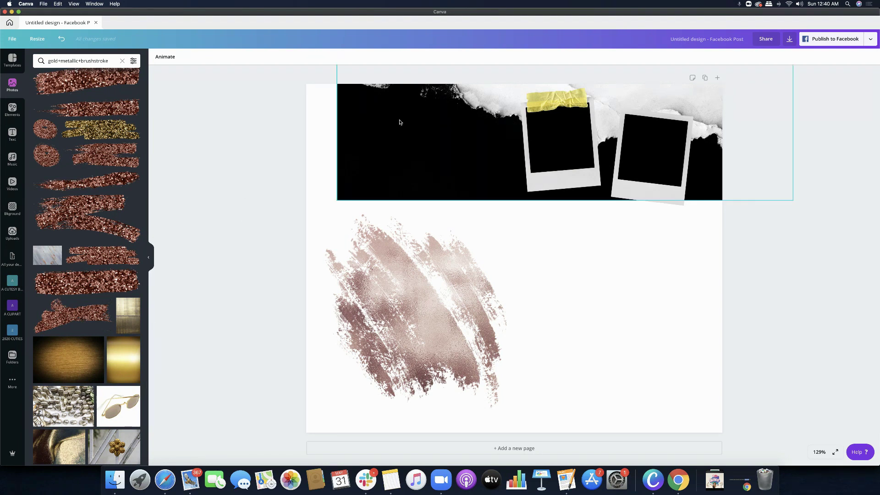
left_click(383, 147)
left_click_drag(380, 164, 349, 172)
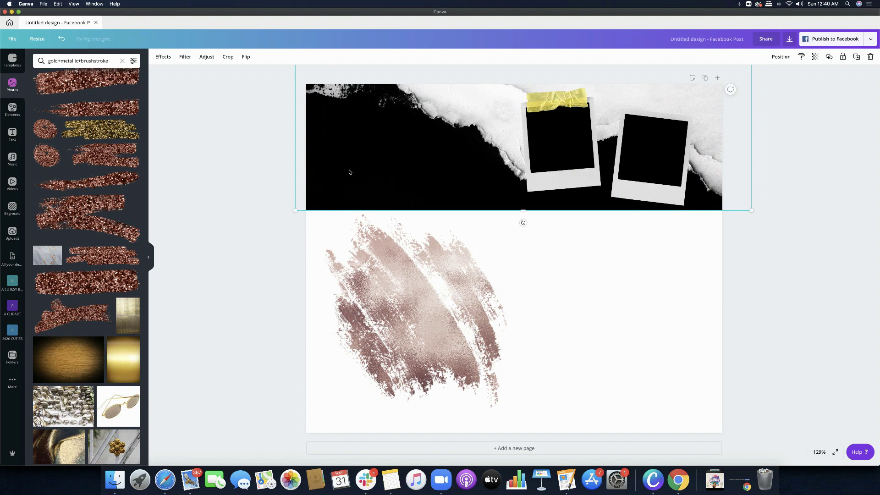